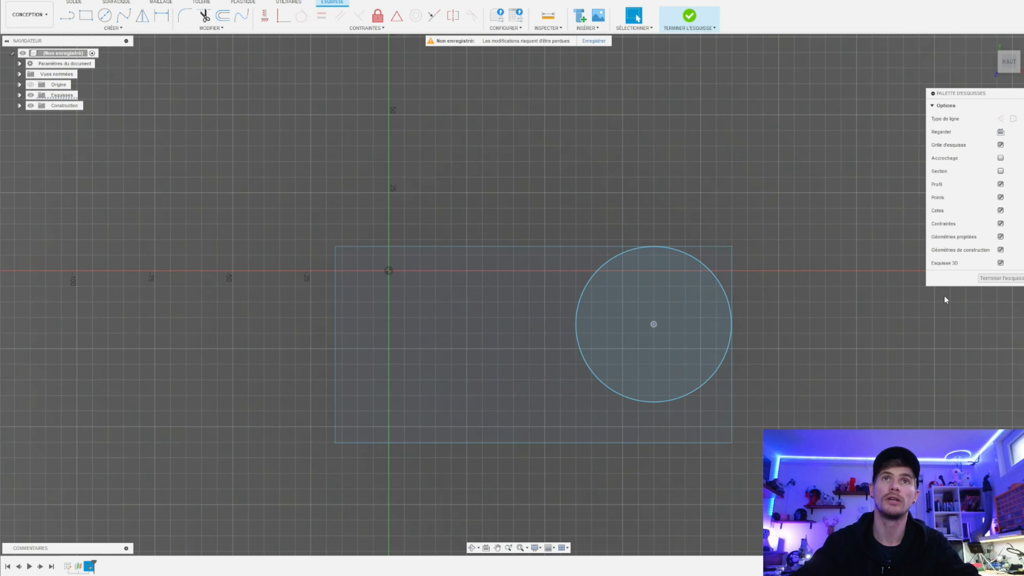
# - Finish the circle sketch and extrude the rectangle profile 10 mm upward as a new body
pyautogui.click(1001, 278)
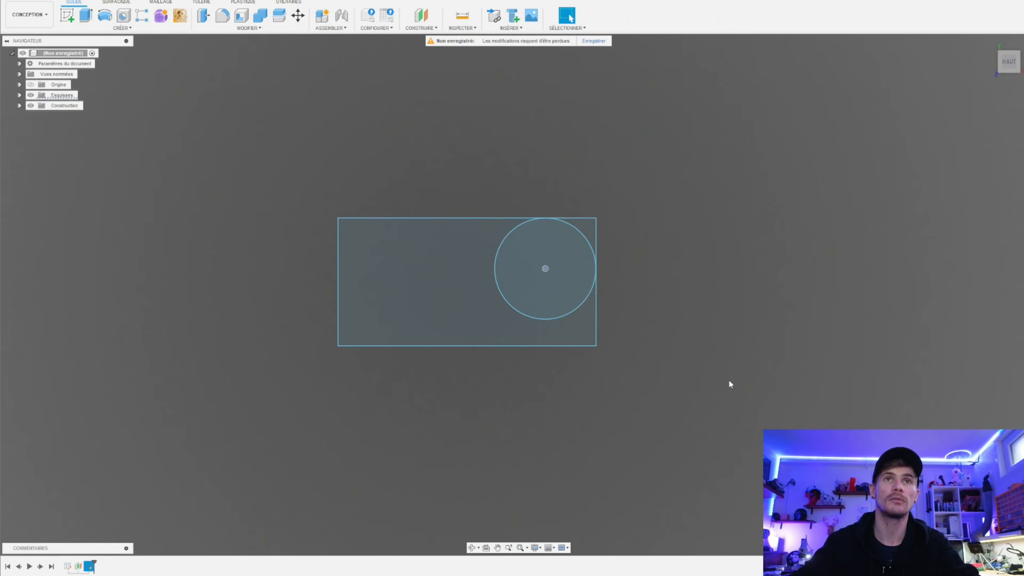
pyautogui.keyDown('shift'); pyautogui.moveTo(729, 381); pyautogui.dragTo(713, 331, button='middle'); pyautogui.keyUp('shift')
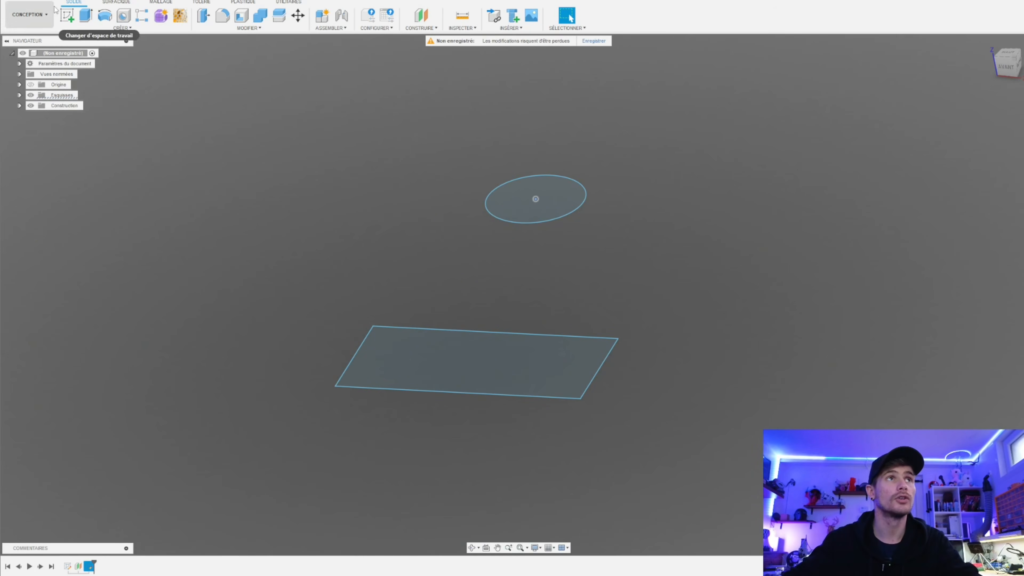
pyautogui.click(85, 15)
pyautogui.click(419, 356)
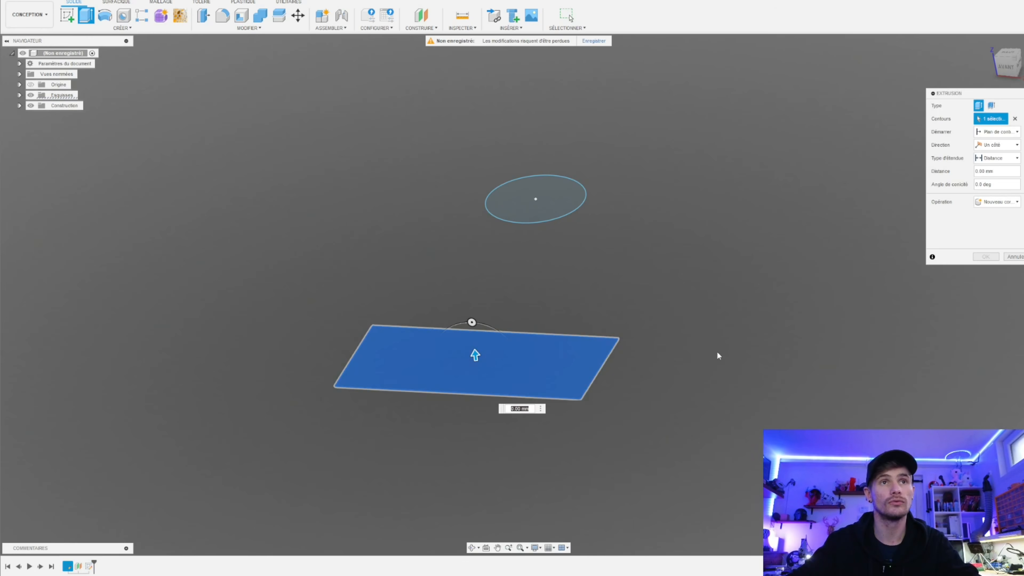
pyautogui.write('10')
pyautogui.press('Return')
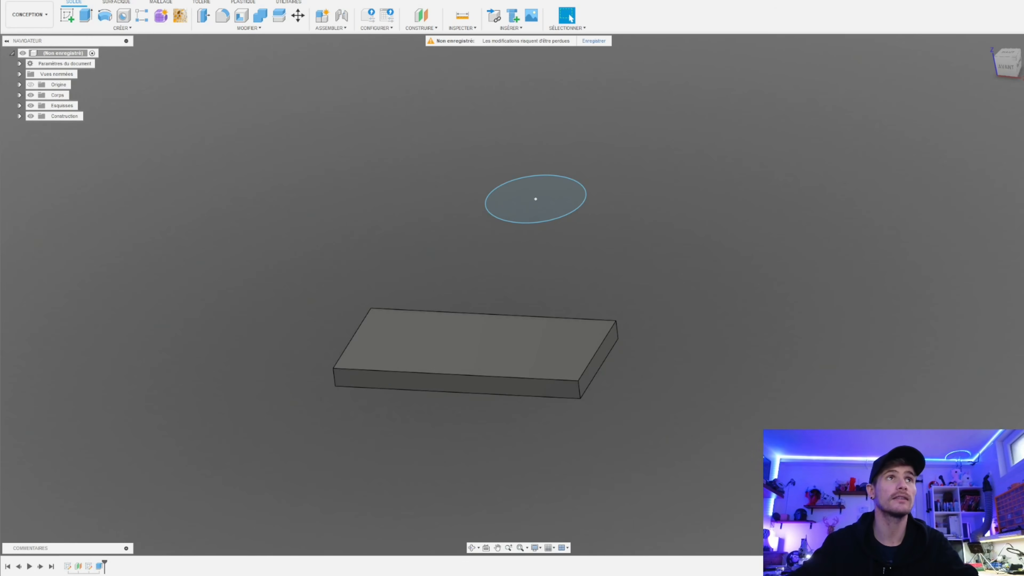
# - Extrude the circle profile on the raised plane by 20 mm as a new body
pyautogui.click(86, 15)
pyautogui.write('20')
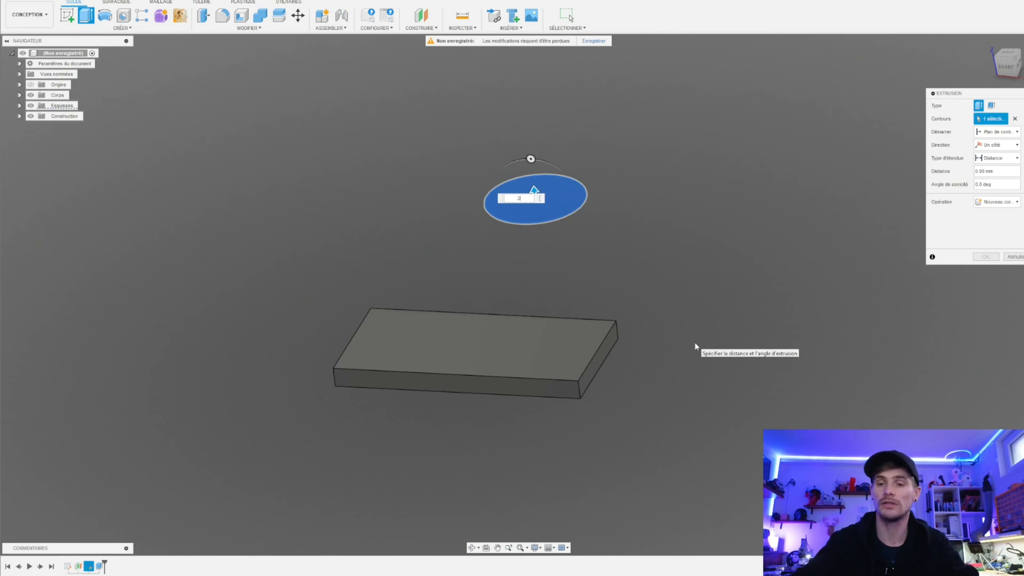
pyautogui.press('Return')
# - Edit the rectangle's extrusion so that the block is 35 mm high
pyautogui.moveTo(670, 341)
pyautogui.keyDown('shift'); pyautogui.mouseDown(button='middle')
pyautogui.moveTo(691, 315)
pyautogui.moveTo(672, 326)
pyautogui.mouseUp(button='middle'); pyautogui.keyUp('shift')
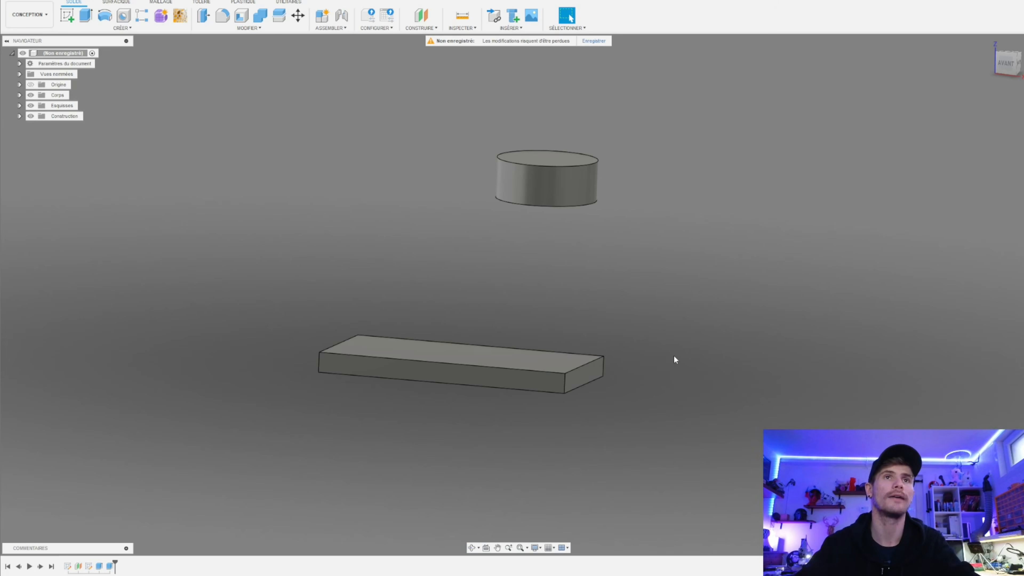
pyautogui.scroll(-2, 673, 355)
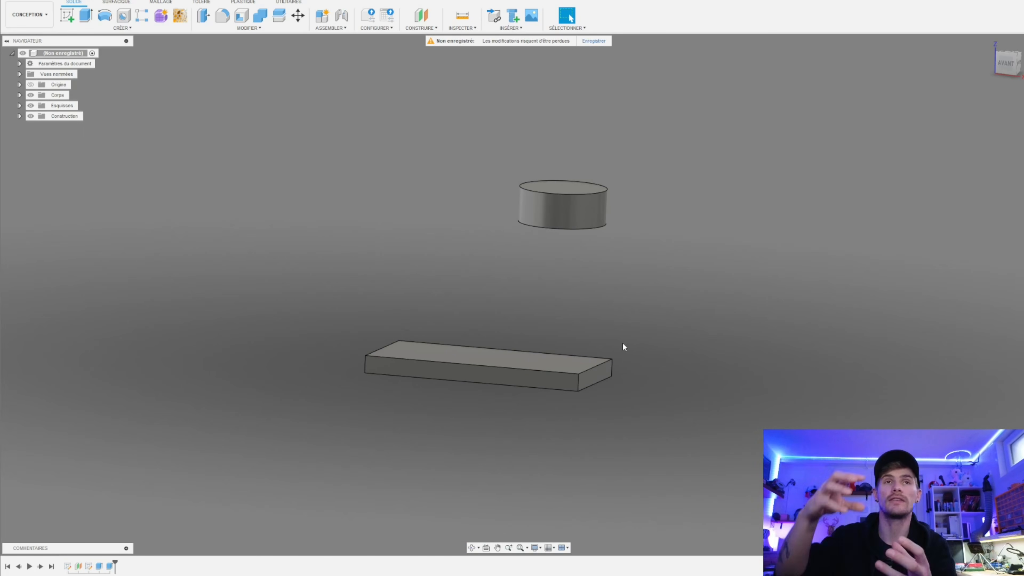
pyautogui.scroll(-2, 631, 385)
pyautogui.scroll(5, 632, 386)
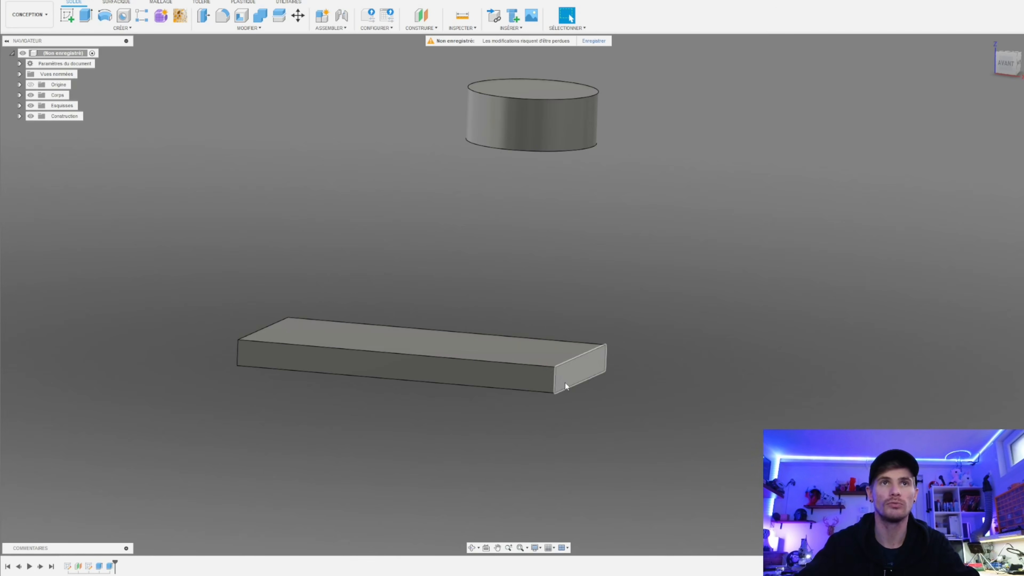
pyautogui.doubleClick(99, 565)
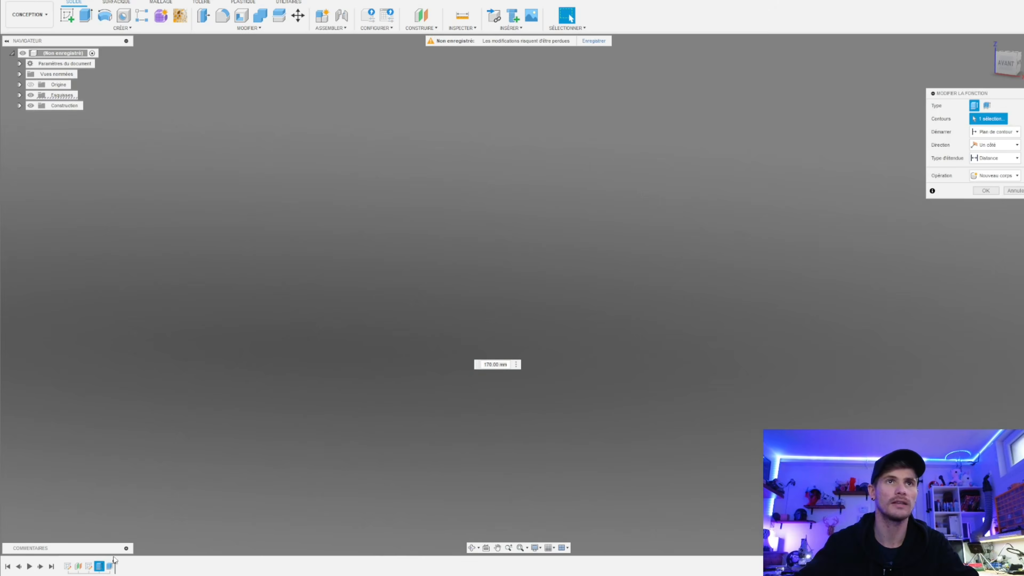
pyautogui.moveTo(431, 333); pyautogui.dragTo(461, 264)
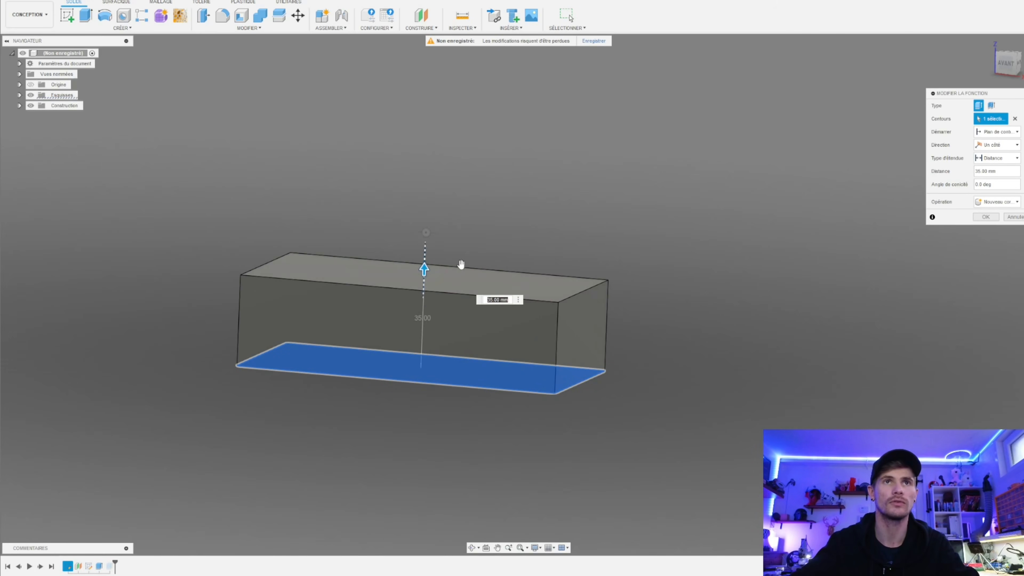
pyautogui.click(993, 217)
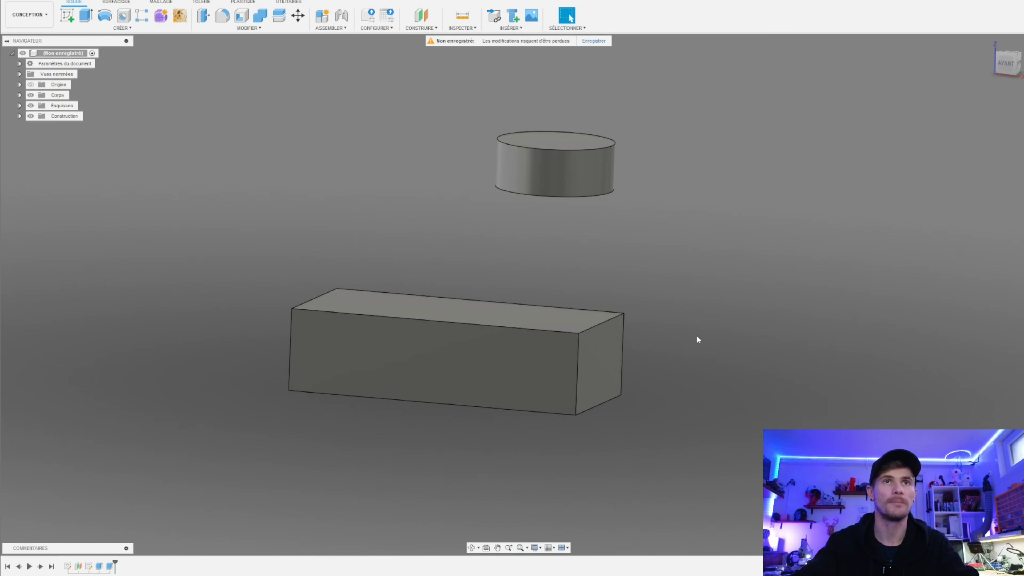
# - Fillet the block's front vertical edge at the end away from the cylinder with a large radius
pyautogui.click(222, 16)
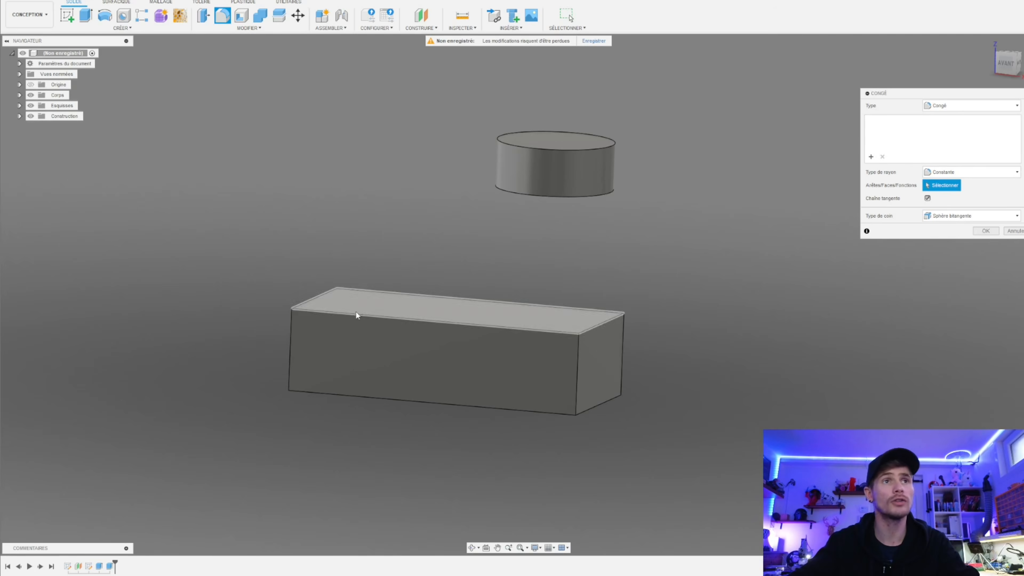
pyautogui.click(290, 351)
pyautogui.moveTo(284, 349); pyautogui.dragTo(325, 346)
pyautogui.click(985, 243)
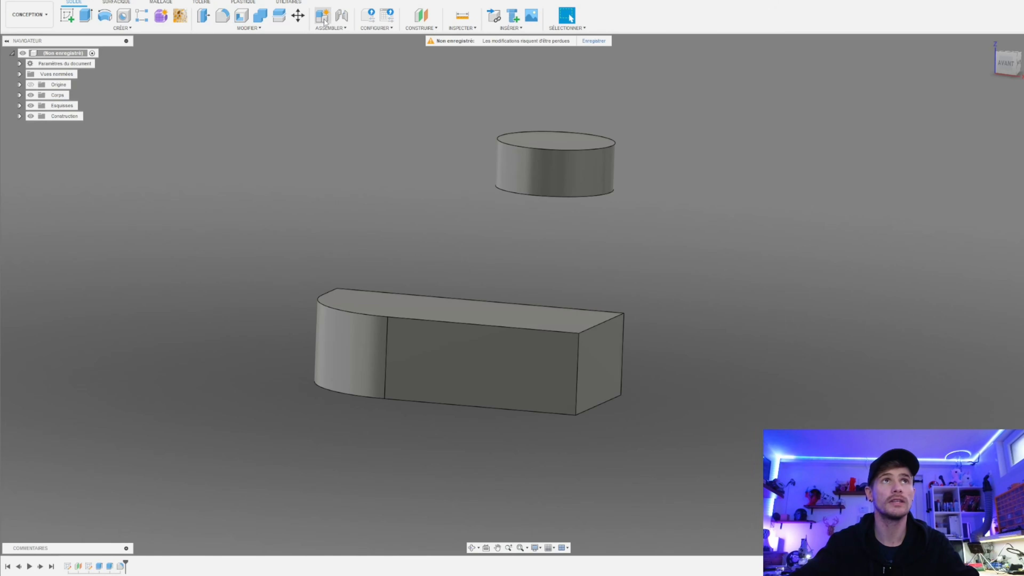
# - Chamfer the rear vertical edge and the short lower edge of the block's end beneath the cylinder with an equal distance of 20 mm
pyautogui.click(271, 31)
pyautogui.click(240, 54)
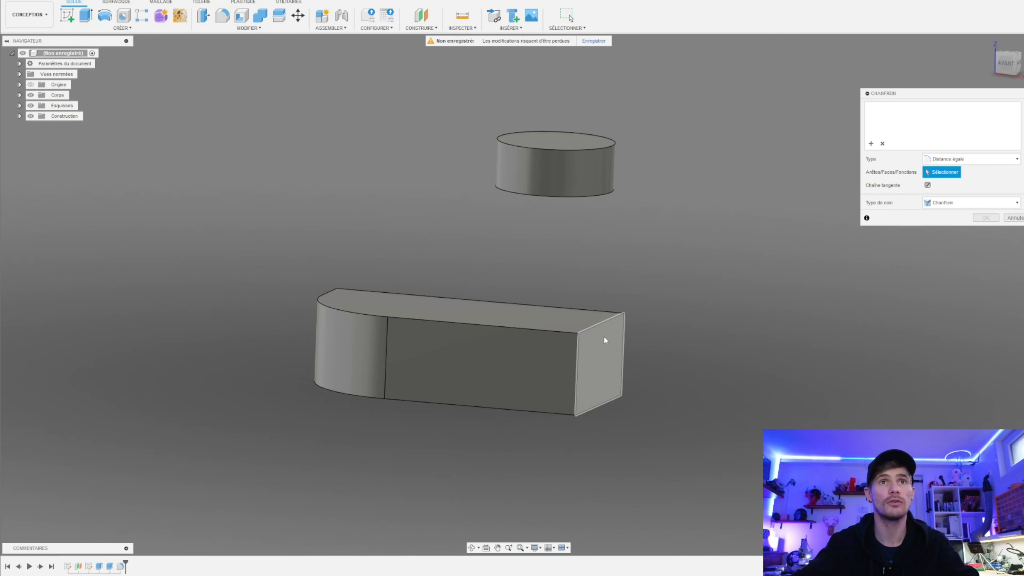
pyautogui.click(624, 354)
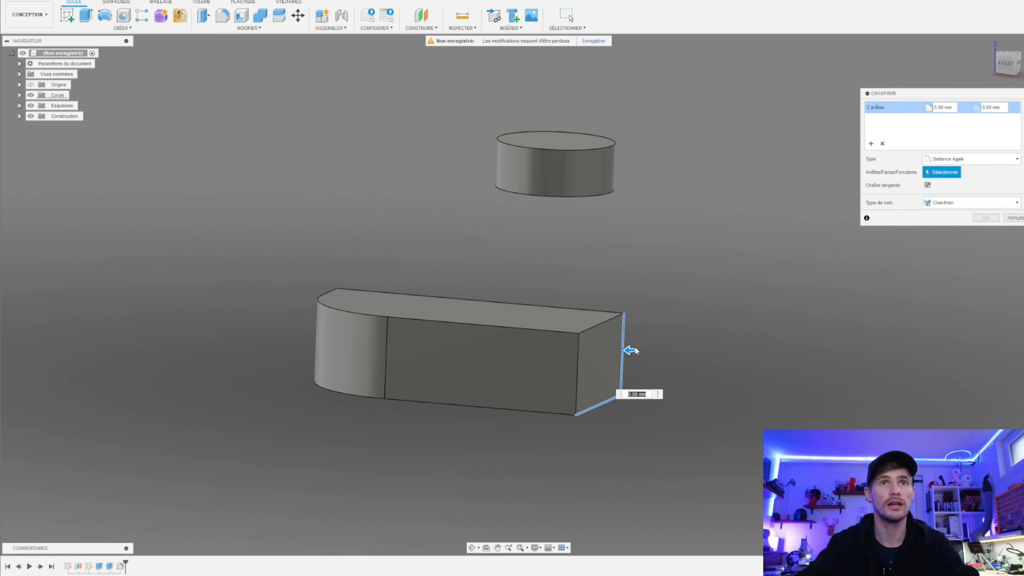
pyautogui.doubleClick(625, 351)
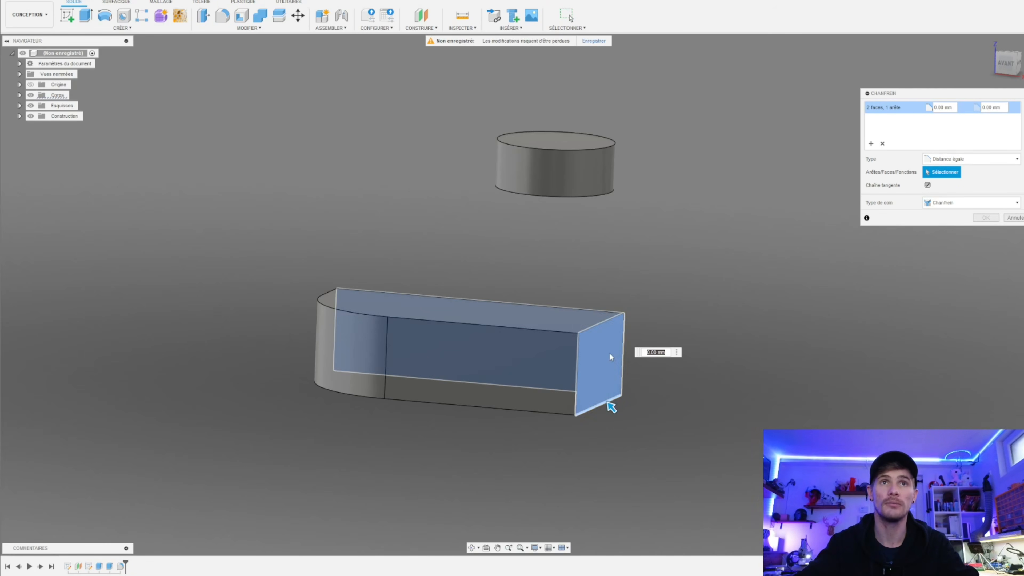
pyautogui.keyDown('shift'); pyautogui.moveTo(790, 262); pyautogui.dragTo(750, 298, button='middle'); pyautogui.keyUp('shift')
pyautogui.click(571, 318)
pyautogui.click(518, 427)
pyautogui.click(638, 335)
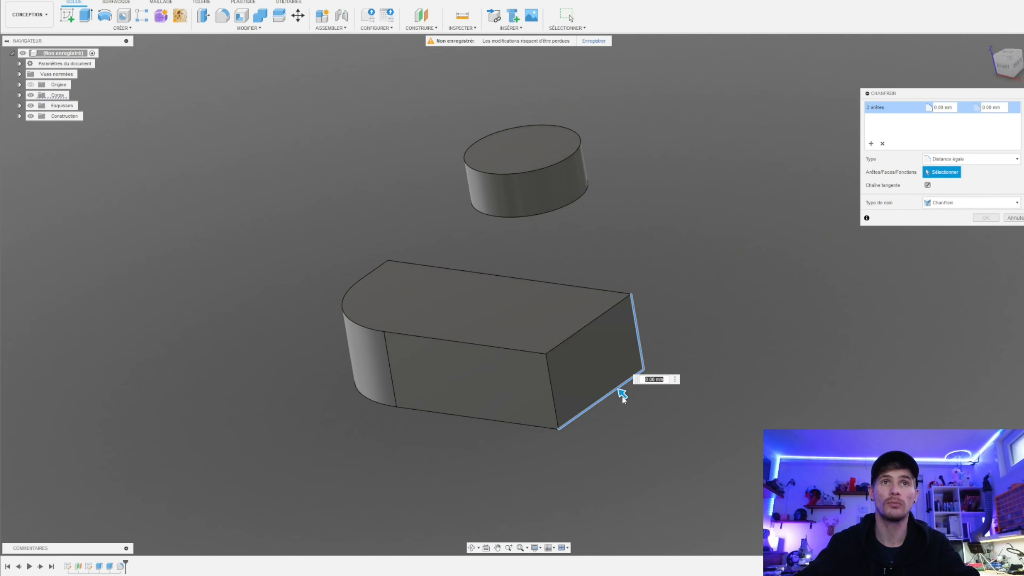
pyautogui.moveTo(622, 394); pyautogui.dragTo(599, 369)
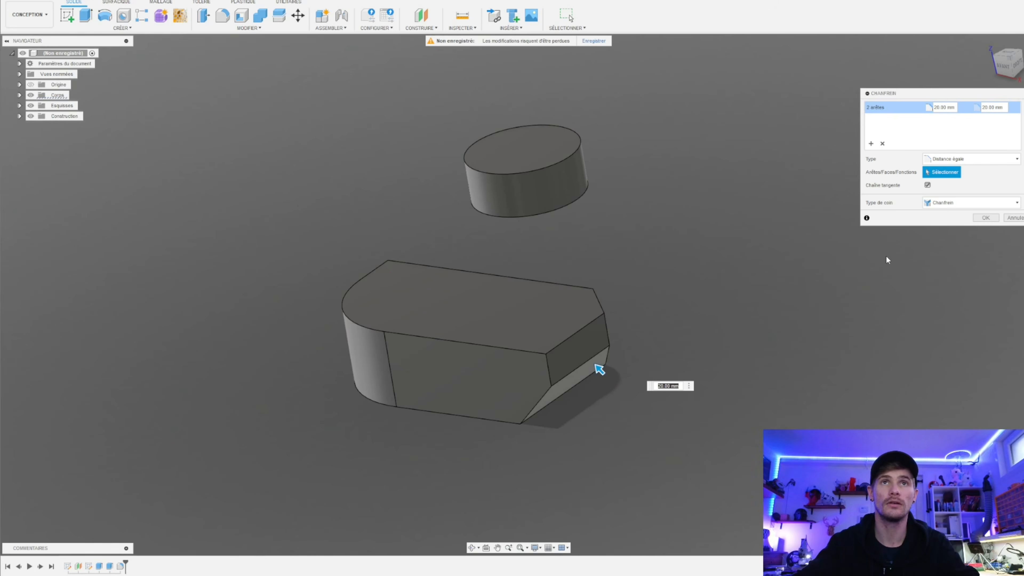
pyautogui.click(986, 218)
# - Set up a Loft (Lissage) from the block's top face to the cylinder's underside
pyautogui.keyDown('shift'); pyautogui.moveTo(679, 285); pyautogui.dragTo(701, 272, button='middle'); pyautogui.keyUp('shift')
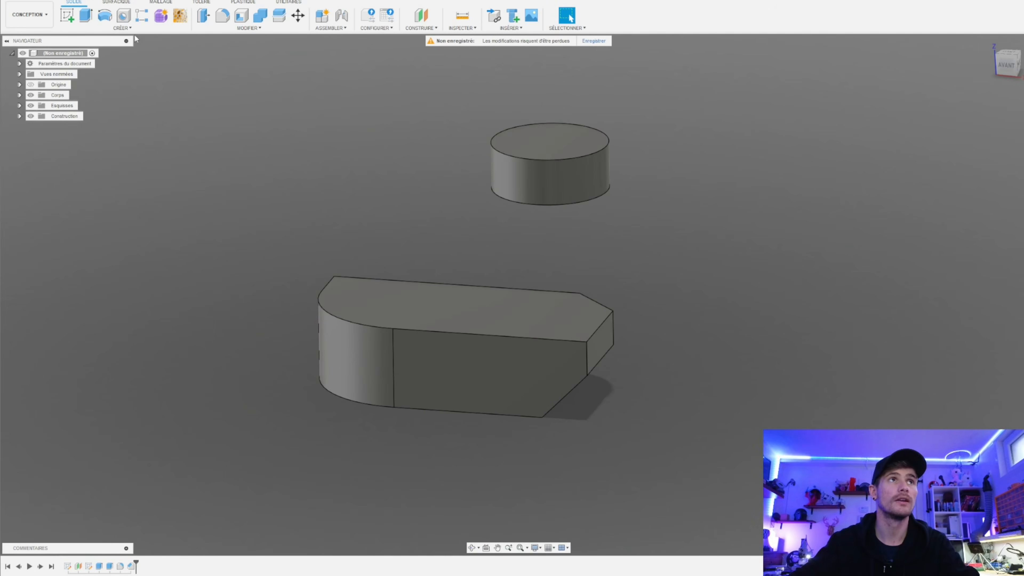
pyautogui.click(122, 28)
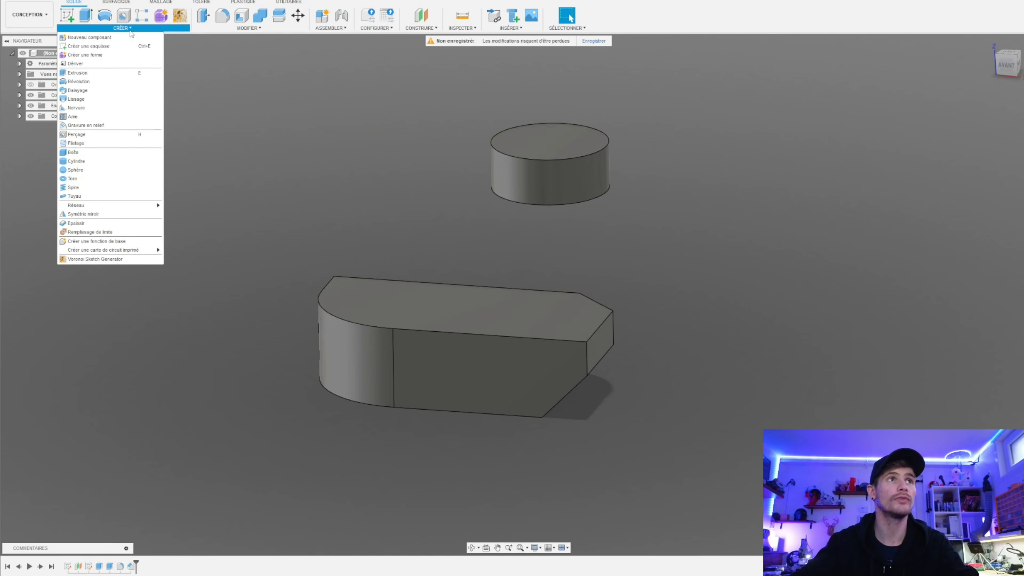
pyautogui.click(89, 99)
pyautogui.keyDown('shift'); pyautogui.moveTo(382, 222); pyautogui.dragTo(444, 293, button='middle'); pyautogui.keyUp('shift')
pyautogui.click(444, 296)
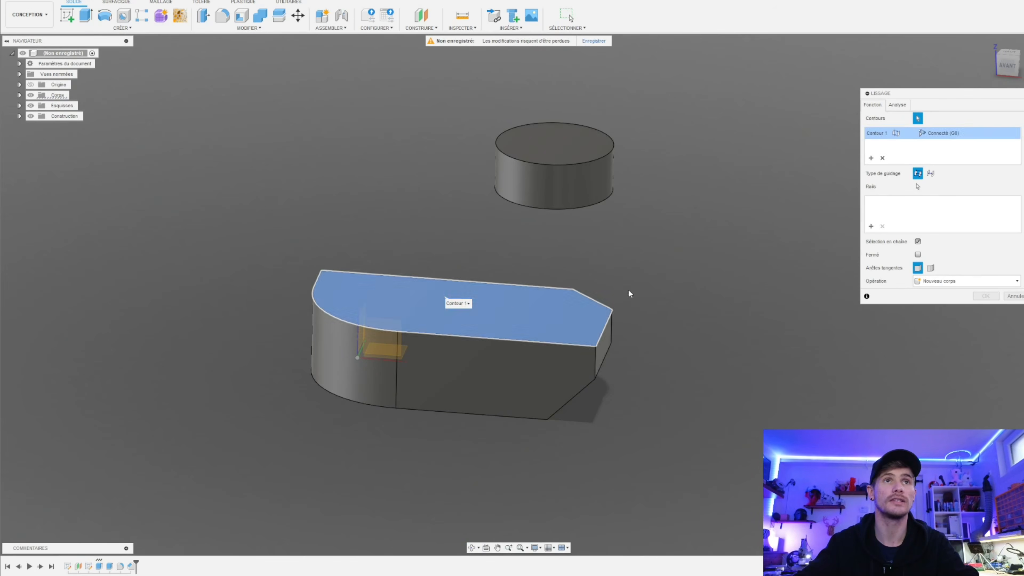
pyautogui.keyDown('shift'); pyautogui.moveTo(628, 289); pyautogui.dragTo(658, 225, button='middle'); pyautogui.keyUp('shift')
pyautogui.click(559, 188)
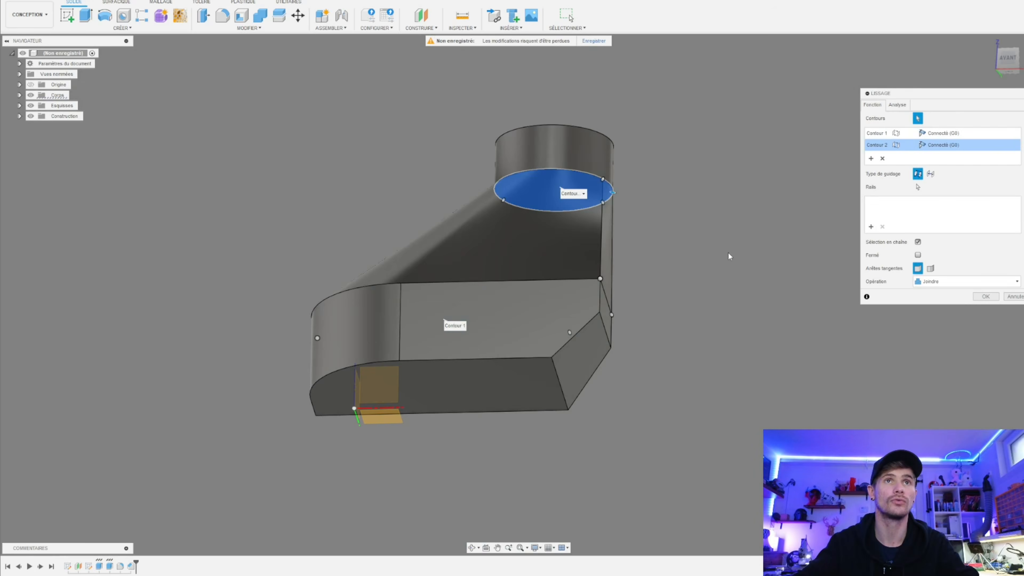
# - Examine the loft preview's transition between the block and the cylinder from several sides
pyautogui.keyDown('shift'); pyautogui.moveTo(728, 256); pyautogui.dragTo(685, 274, button='middle'); pyautogui.keyUp('shift')
pyautogui.keyDown('shift'); pyautogui.moveTo(663, 371); pyautogui.dragTo(705, 416, button='middle'); pyautogui.keyUp('shift')
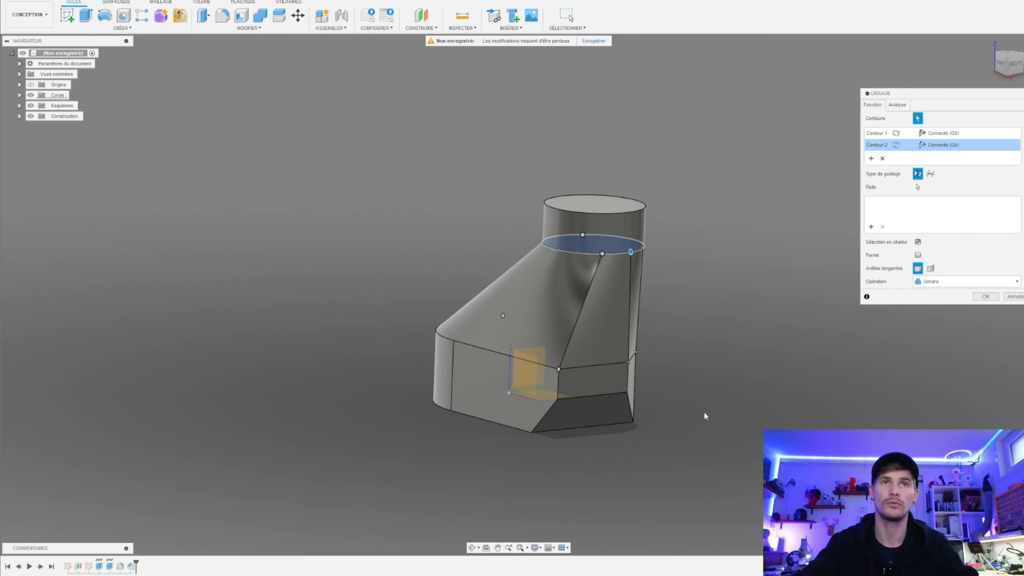
pyautogui.scroll(-2, 702, 388)
pyautogui.scroll(5, 763, 291)
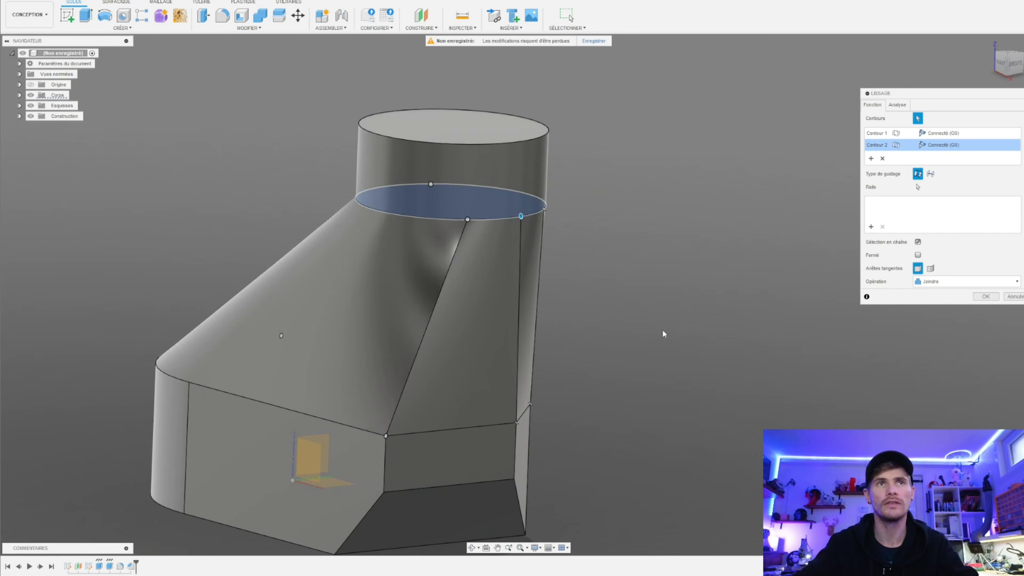
pyautogui.keyDown('shift'); pyautogui.moveTo(663, 333); pyautogui.dragTo(743, 332, button='middle'); pyautogui.keyUp('shift')
pyautogui.keyDown('shift'); pyautogui.moveTo(393, 125); pyautogui.dragTo(361, 151, button='middle'); pyautogui.keyUp('shift')
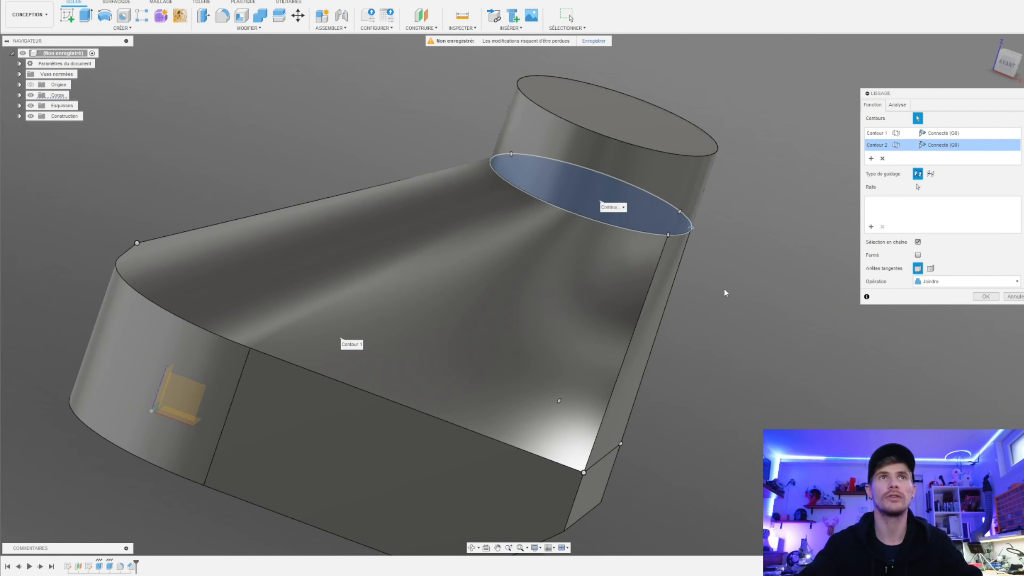
pyautogui.keyDown('shift'); pyautogui.moveTo(735, 305); pyautogui.dragTo(731, 309, button='middle'); pyautogui.keyUp('shift')
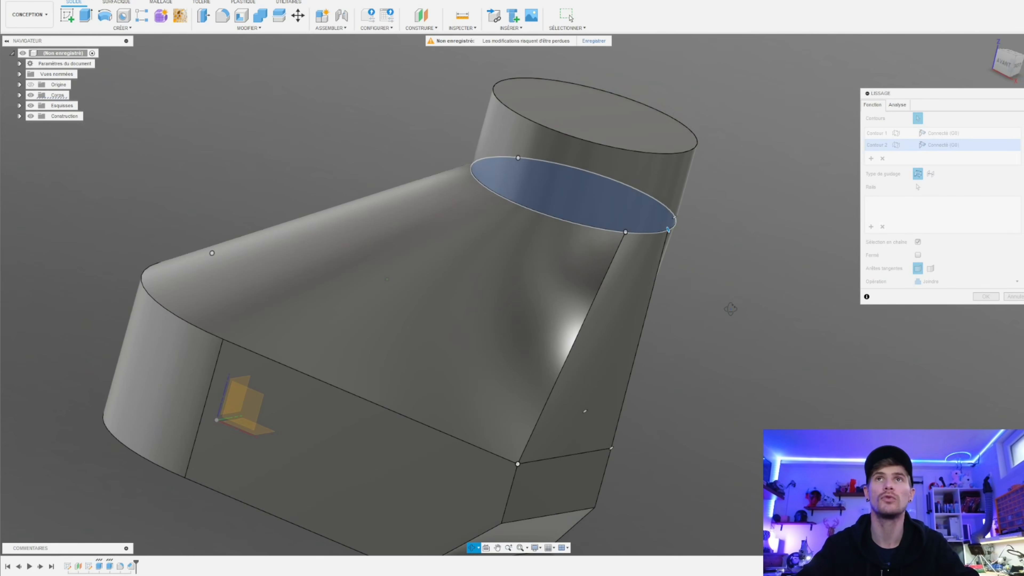
# - Set both loft profiles to Tangence (G1) and create the loft joined to the block and cylinder
pyautogui.click(942, 133)
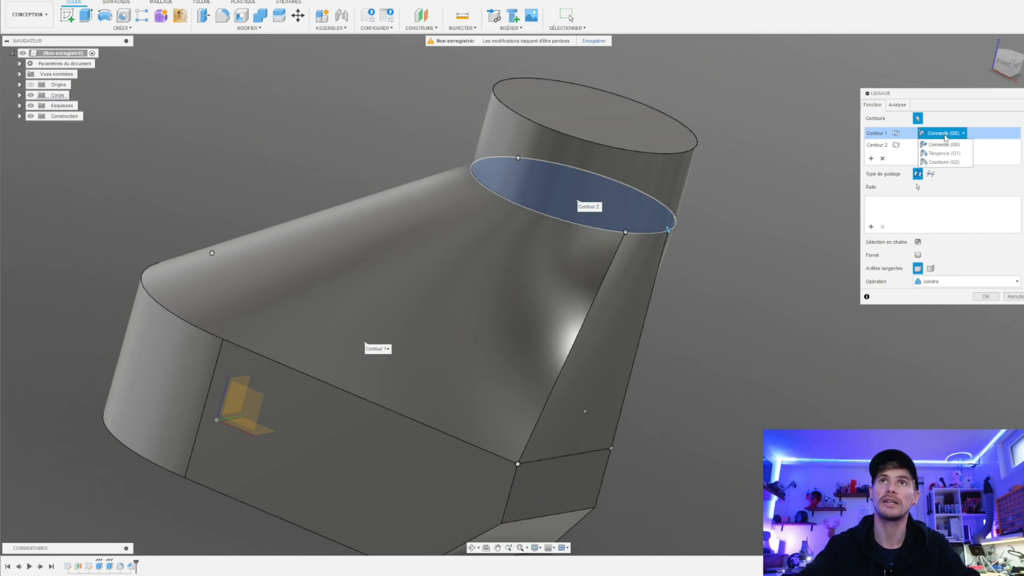
pyautogui.click(944, 153)
pyautogui.click(948, 147)
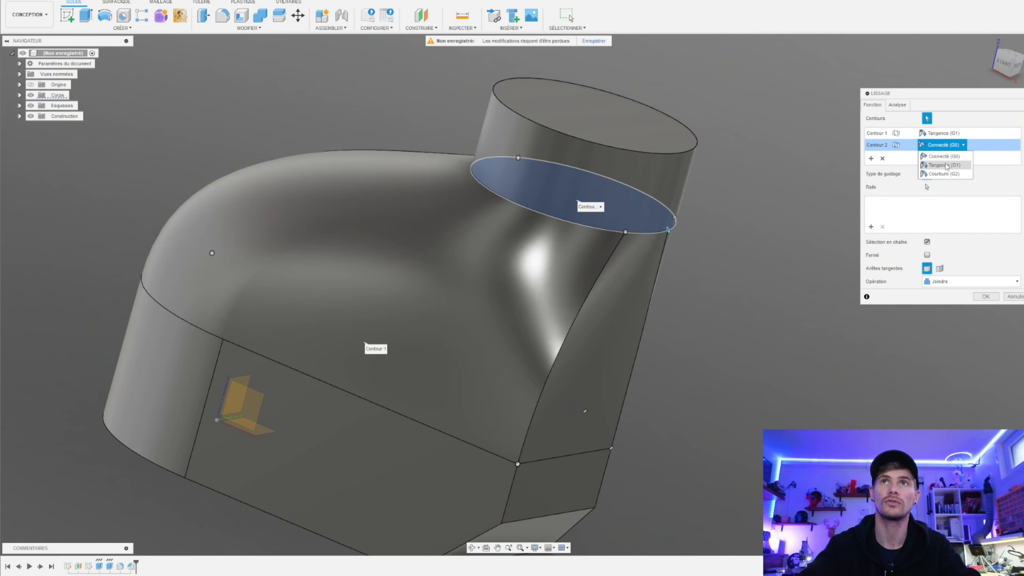
pyautogui.click(943, 165)
pyautogui.keyDown('shift'); pyautogui.moveTo(738, 313); pyautogui.dragTo(728, 358, button='middle'); pyautogui.keyUp('shift')
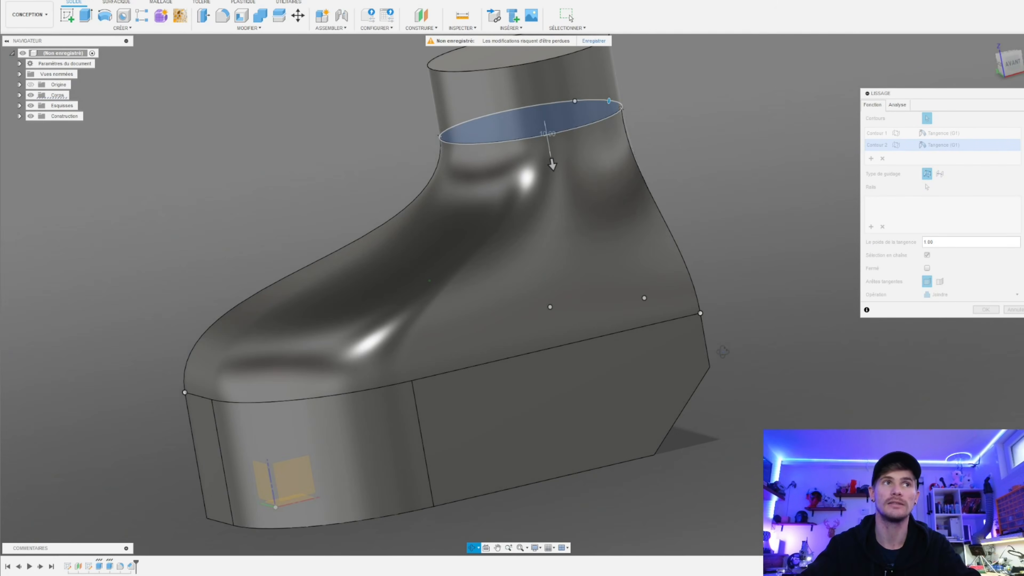
pyautogui.scroll(-3, 418, 351)
pyautogui.scroll(6, 292, 351)
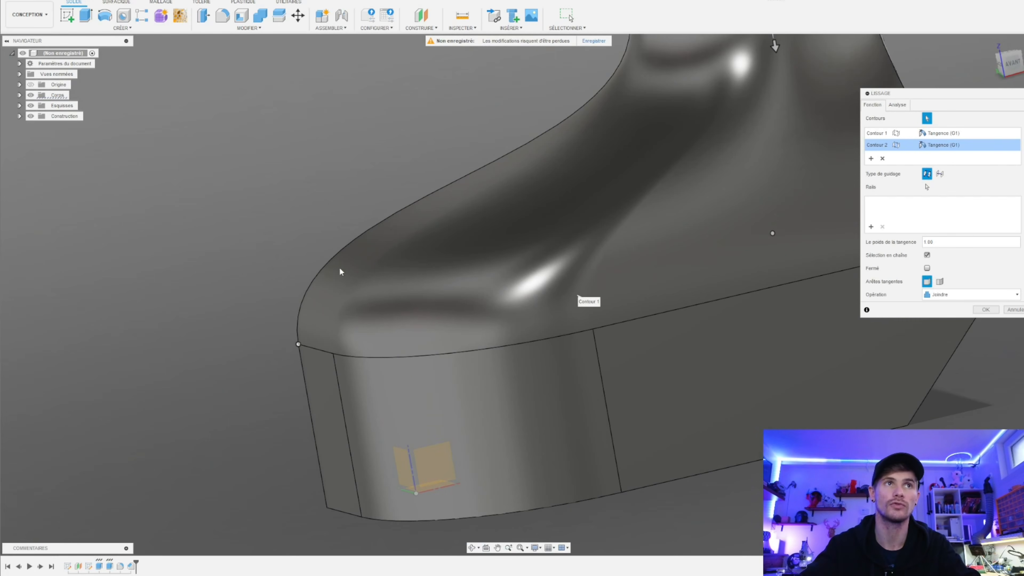
pyautogui.scroll(-5, 247, 306)
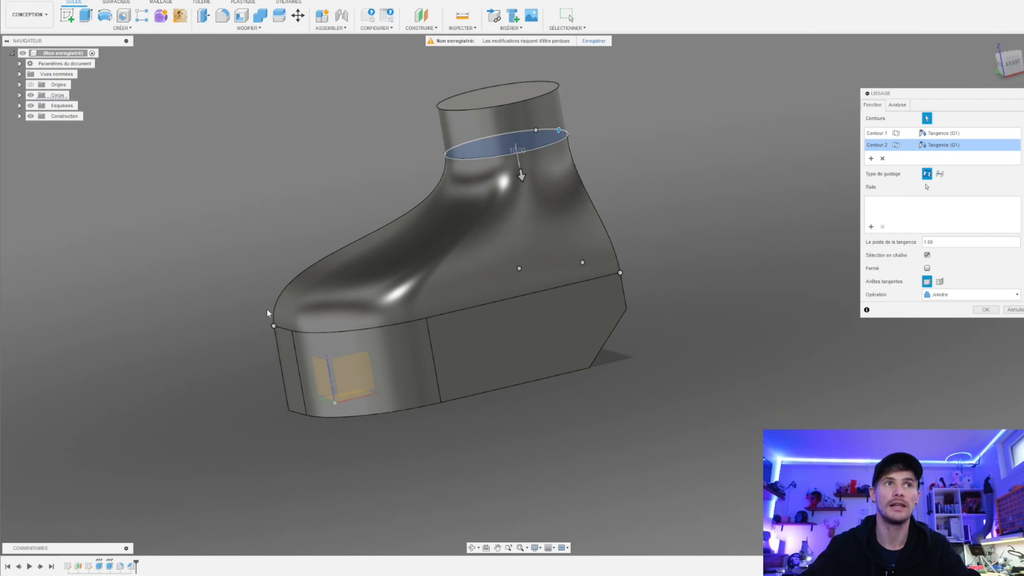
pyautogui.scroll(-1, 681, 181)
pyautogui.scroll(2, 681, 181)
pyautogui.click(986, 309)
# - Shell the body inward with a 5 mm wall thickness, opening the cylinder's top face and the block's underside
pyautogui.scroll(-2, 736, 381)
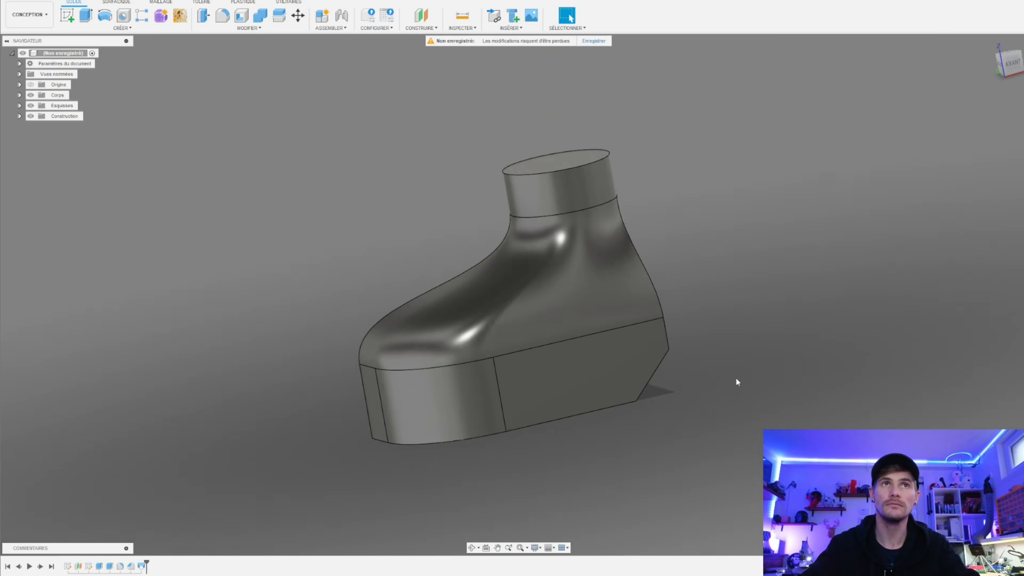
pyautogui.scroll(2, 731, 283)
pyautogui.keyDown('shift'); pyautogui.moveTo(731, 284); pyautogui.dragTo(765, 281, button='middle'); pyautogui.keyUp('shift')
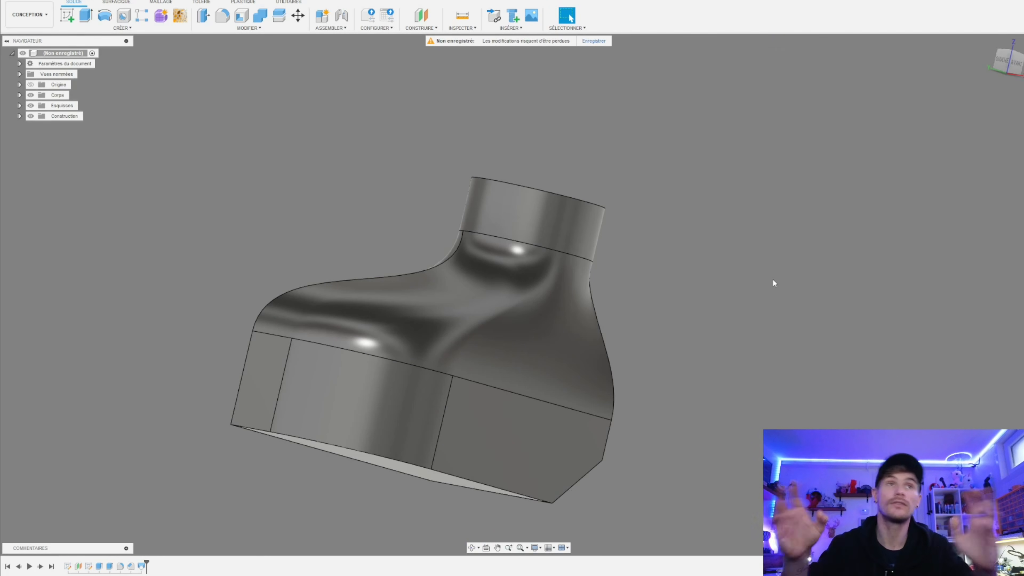
pyautogui.click(241, 16)
pyautogui.keyDown('shift'); pyautogui.moveTo(390, 100); pyautogui.dragTo(403, 137, button='middle'); pyautogui.keyUp('shift')
pyautogui.click(533, 167)
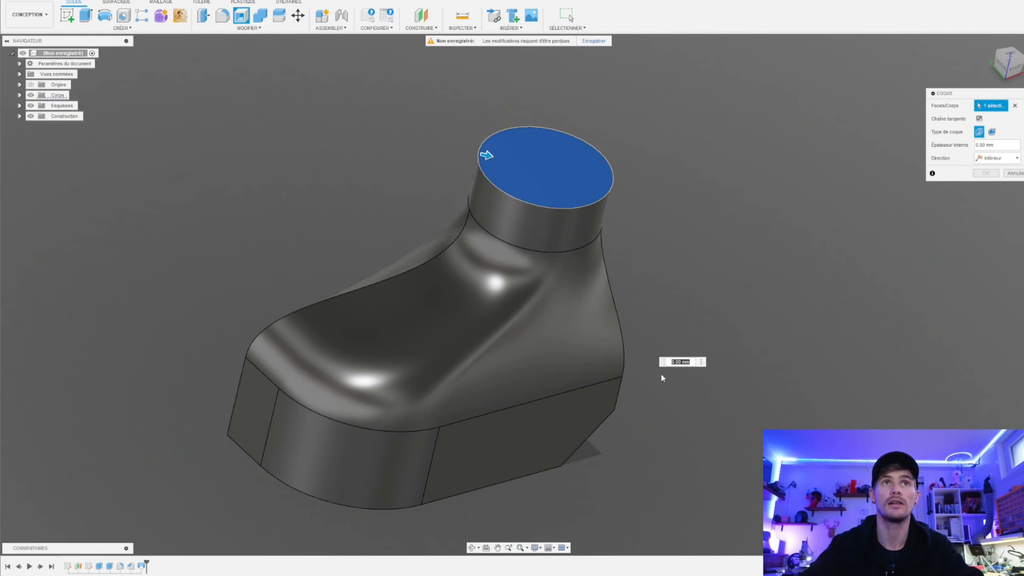
pyautogui.keyDown('shift'); pyautogui.moveTo(663, 377); pyautogui.dragTo(445, 408, button='middle'); pyautogui.keyUp('shift')
pyautogui.click(444, 405)
pyautogui.keyDown('shift'); pyautogui.moveTo(530, 377); pyautogui.dragTo(724, 323, button='middle'); pyautogui.keyUp('shift')
pyautogui.click(999, 144)
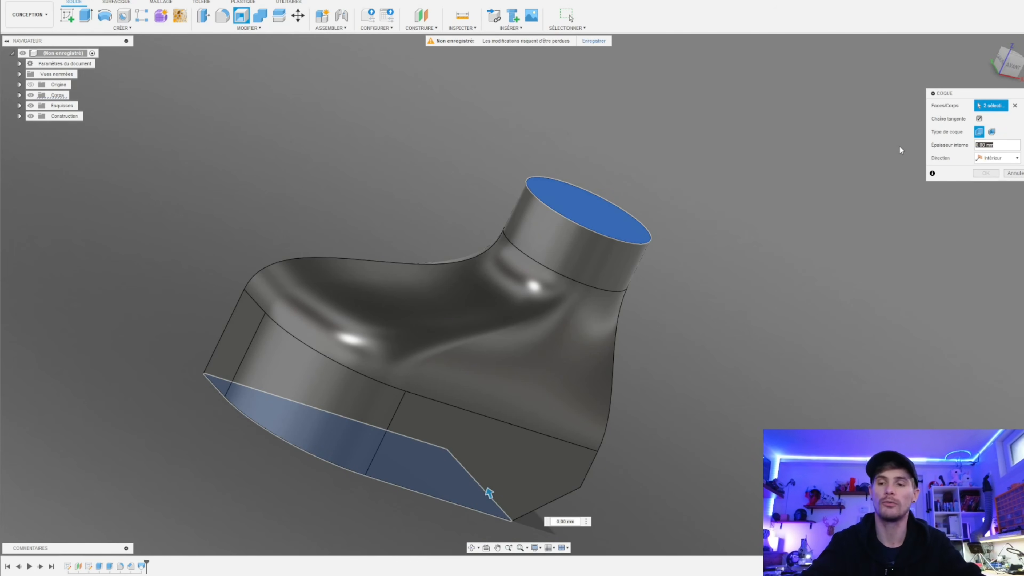
pyautogui.write('5')
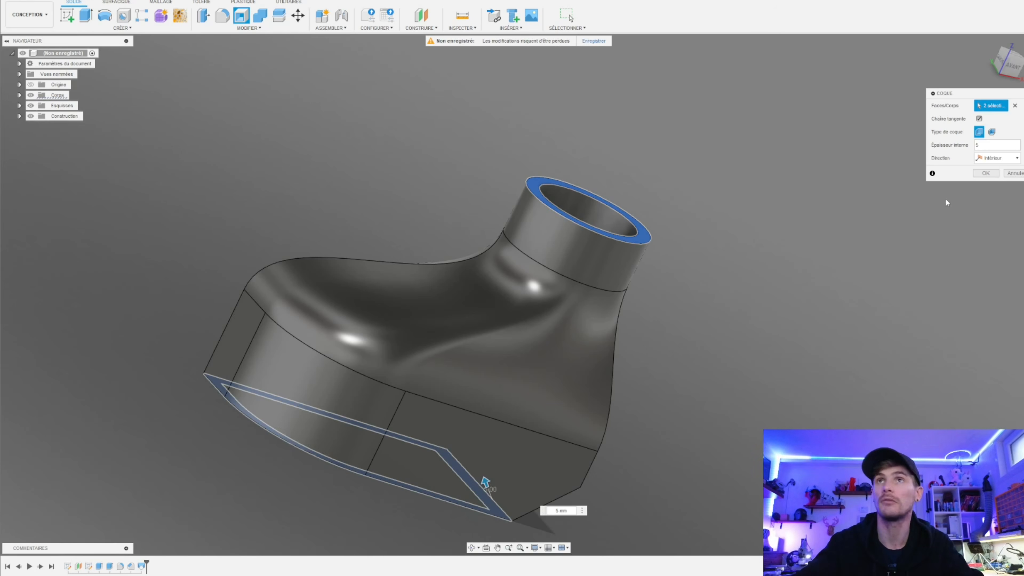
pyautogui.click(986, 173)
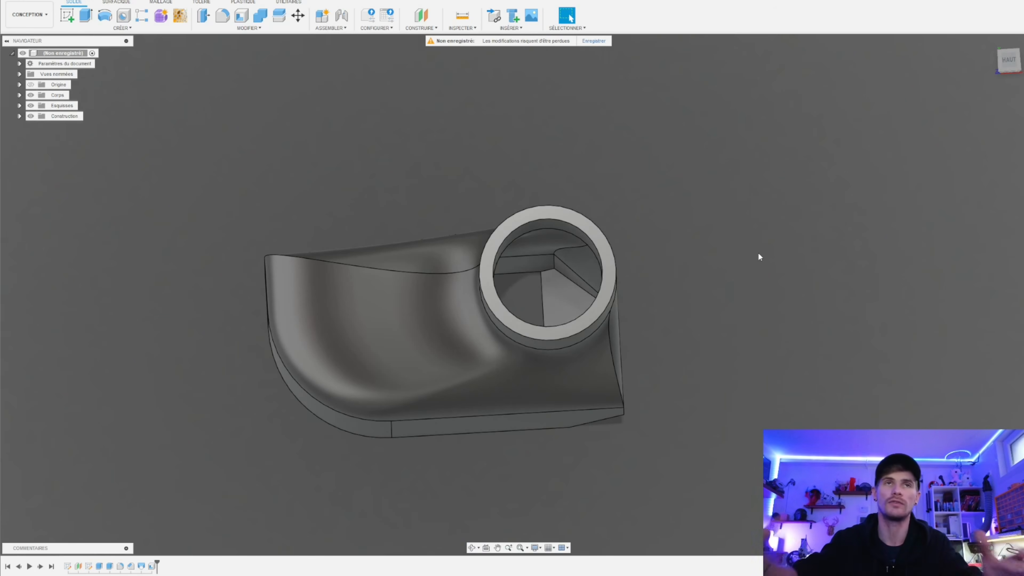
# - Roll the design history back to just before the shell and paste a copy of the solid body in place
pyautogui.keyDown('shift'); pyautogui.moveTo(621, 233); pyautogui.dragTo(722, 377, button='middle'); pyautogui.keyUp('shift')
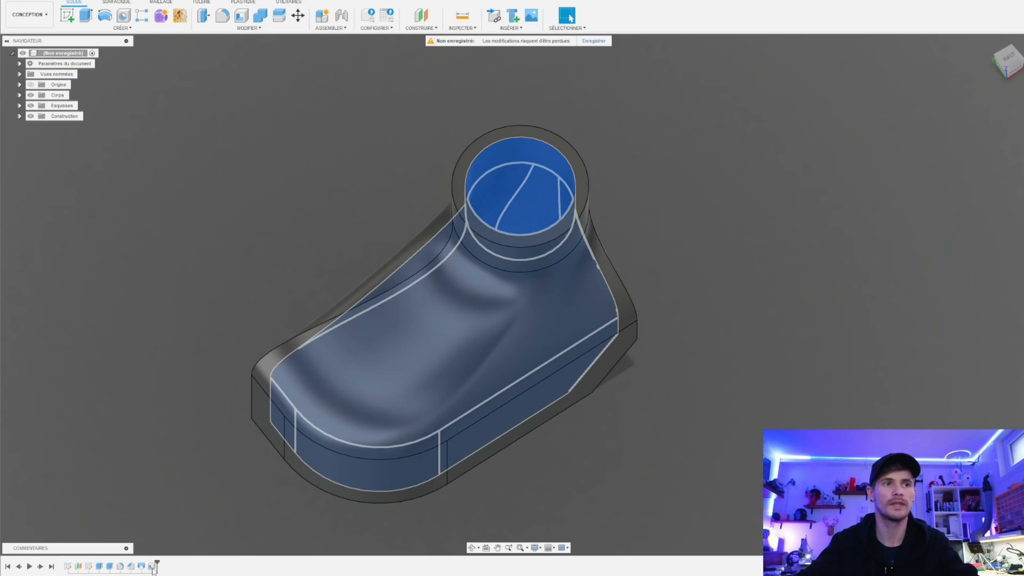
pyautogui.moveTo(156, 563); pyautogui.dragTo(148, 565)
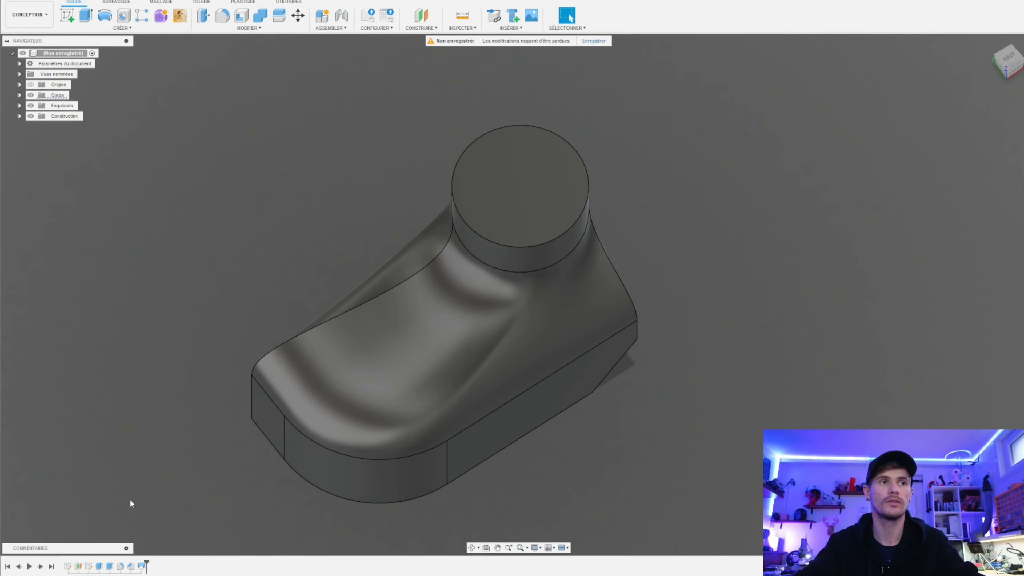
pyautogui.scroll(-3, 882, 287)
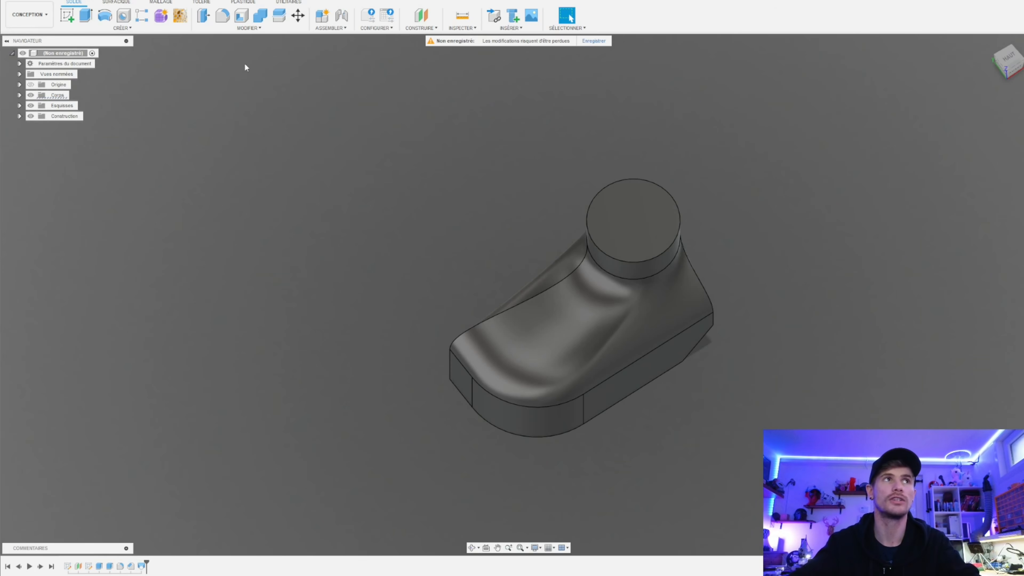
pyautogui.click(19, 95)
pyautogui.click(66, 105)
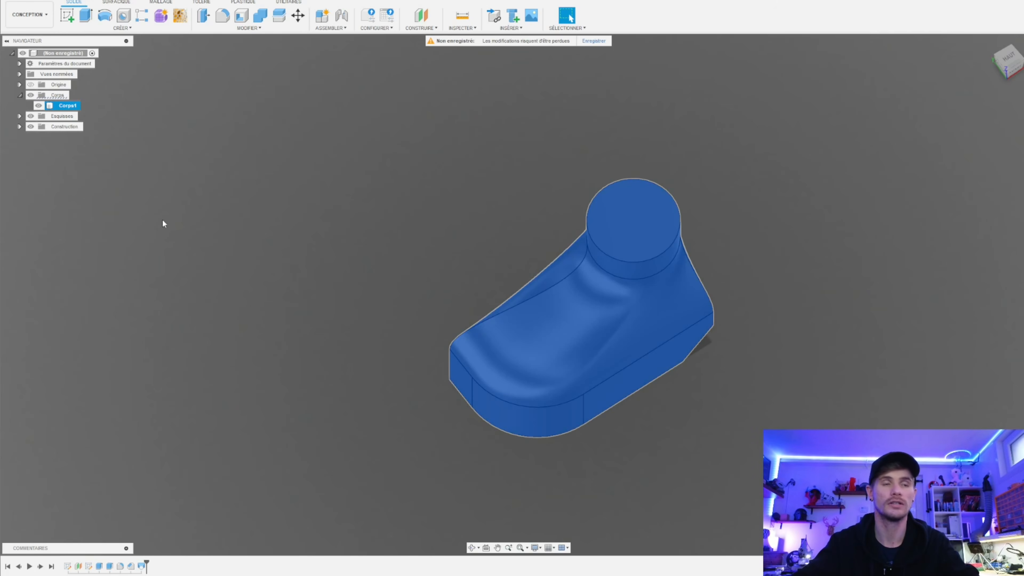
pyautogui.hotkey('ctrl', 'v')
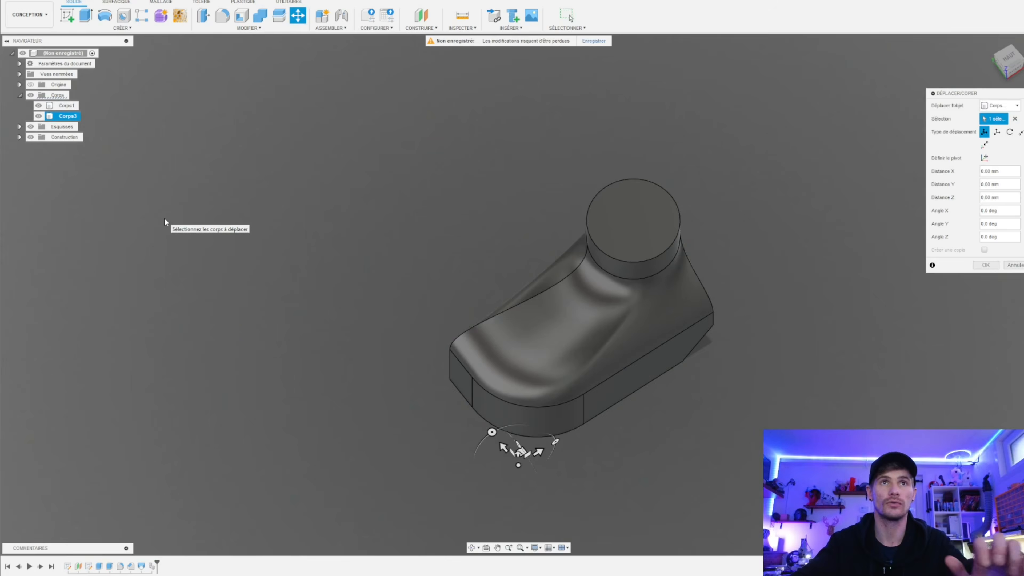
pyautogui.click(982, 266)
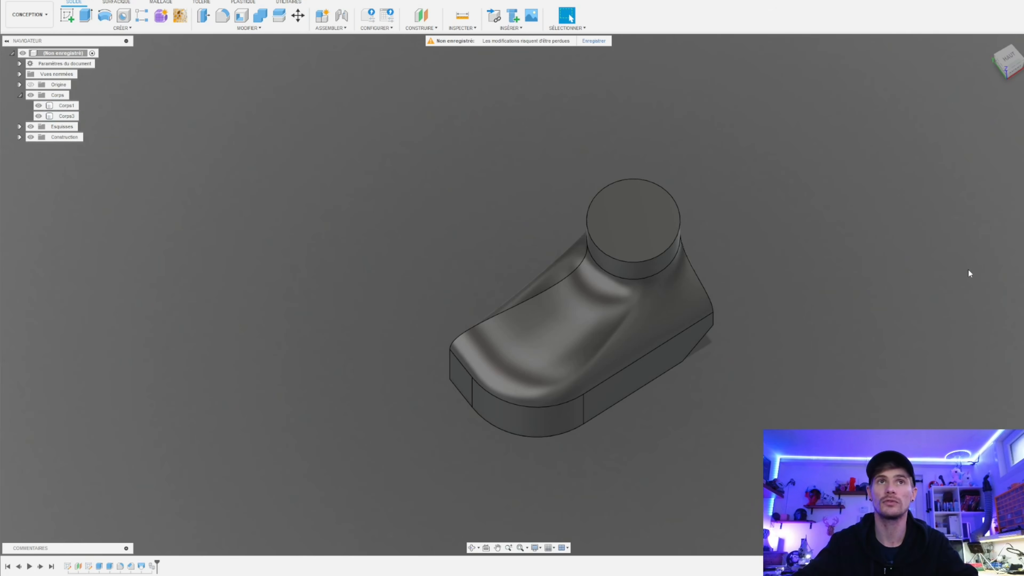
# - Hide the original body Corps1 and start a sketch on the horizontal plane, seen from the top view
pyautogui.click(38, 105)
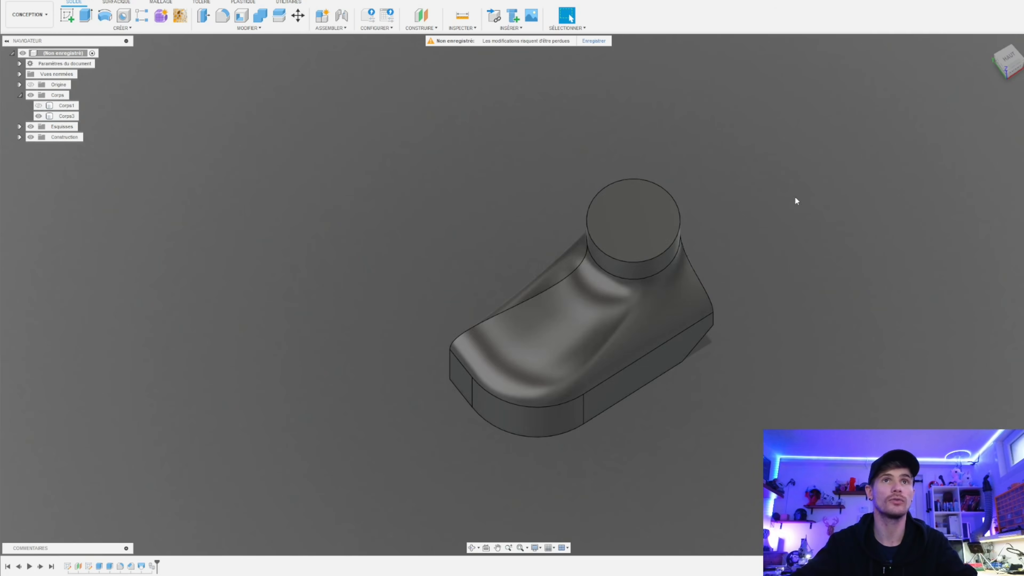
pyautogui.keyDown('shift'); pyautogui.moveTo(796, 199); pyautogui.dragTo(523, 261, button='middle'); pyautogui.keyUp('shift')
pyautogui.keyDown('shift'); pyautogui.moveTo(699, 404); pyautogui.dragTo(685, 360, button='middle'); pyautogui.keyUp('shift')
pyautogui.press('Escape')
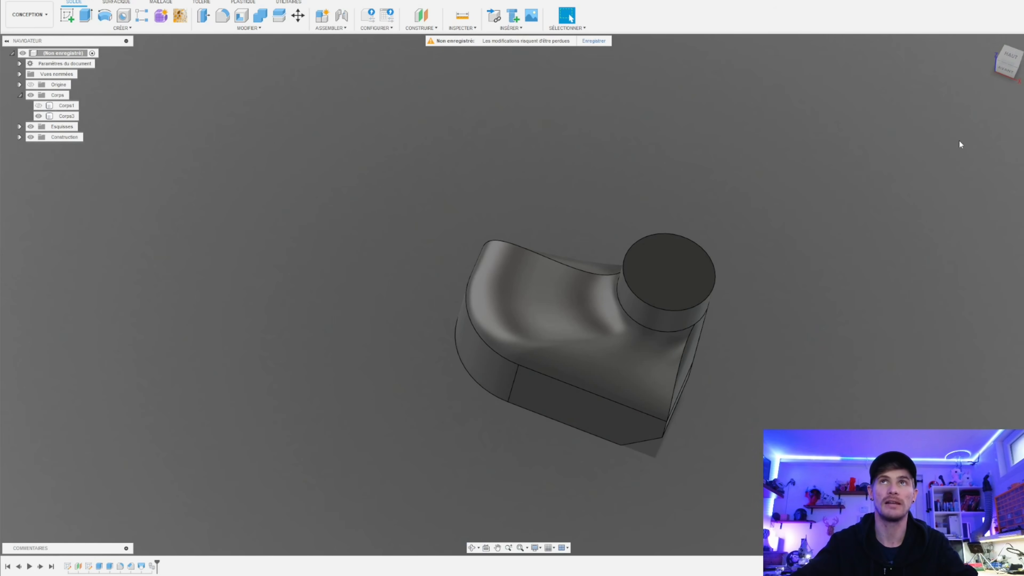
pyautogui.click(1010, 60)
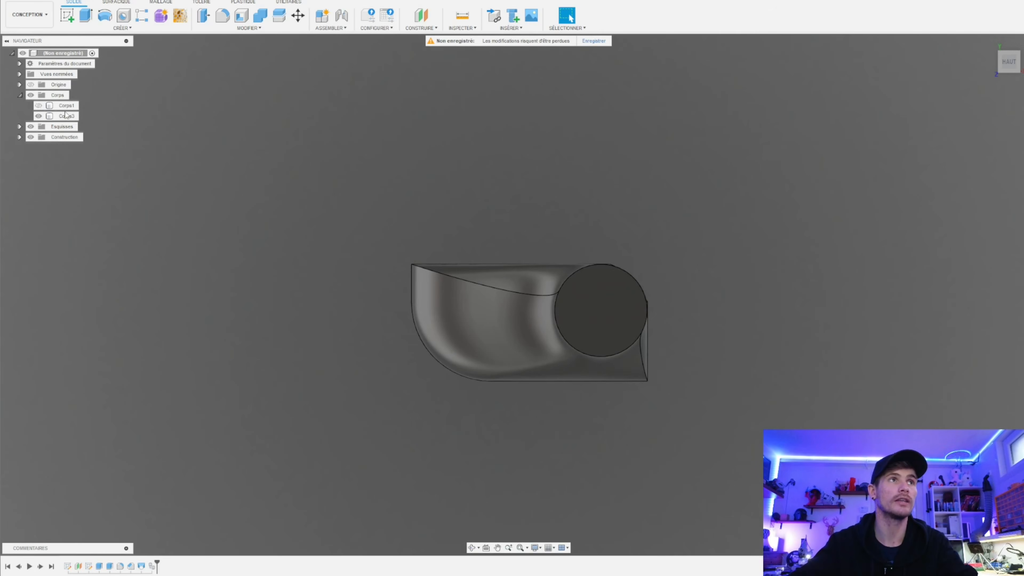
pyautogui.click(67, 16)
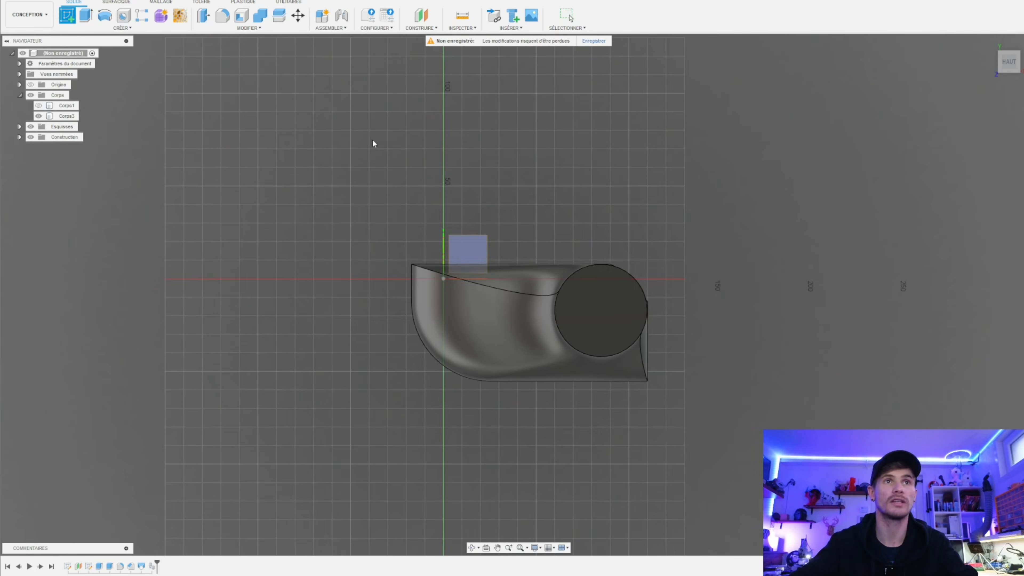
pyautogui.click(422, 169)
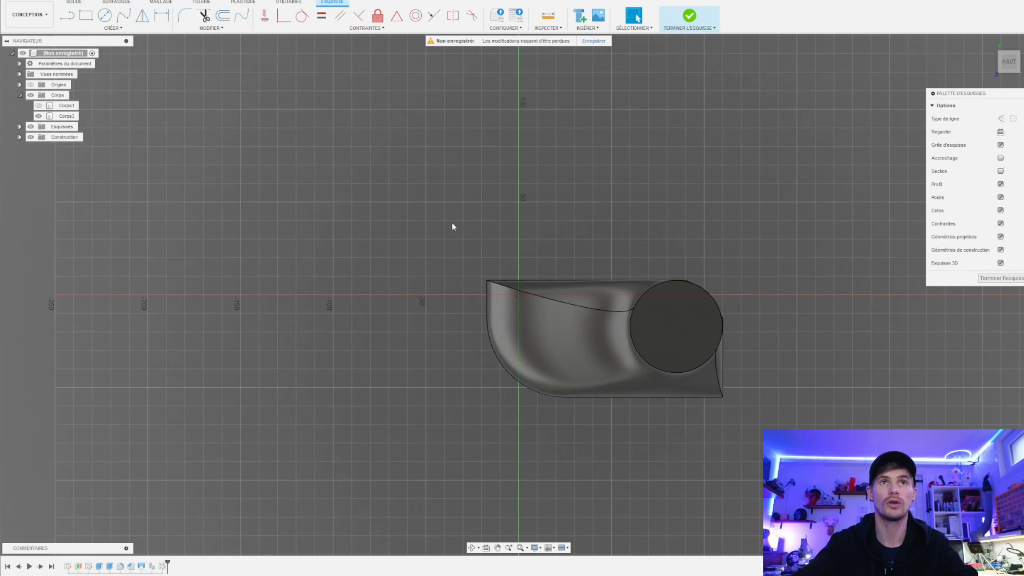
# - Sketch a thin rectangle about 147 by 2 mm along the body's straight rear edge, overhanging both ends
pyautogui.click(86, 15)
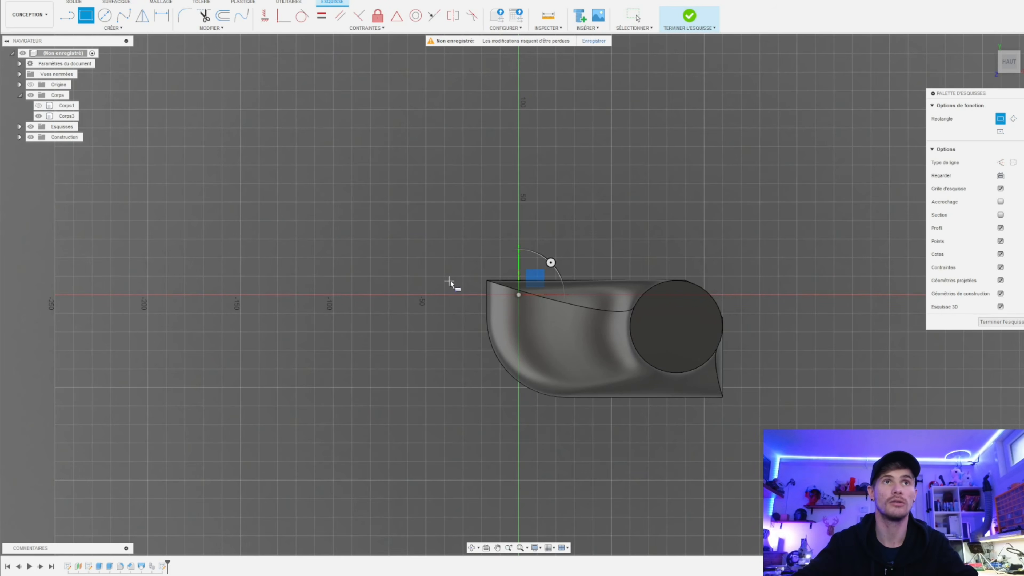
pyautogui.click(475, 284)
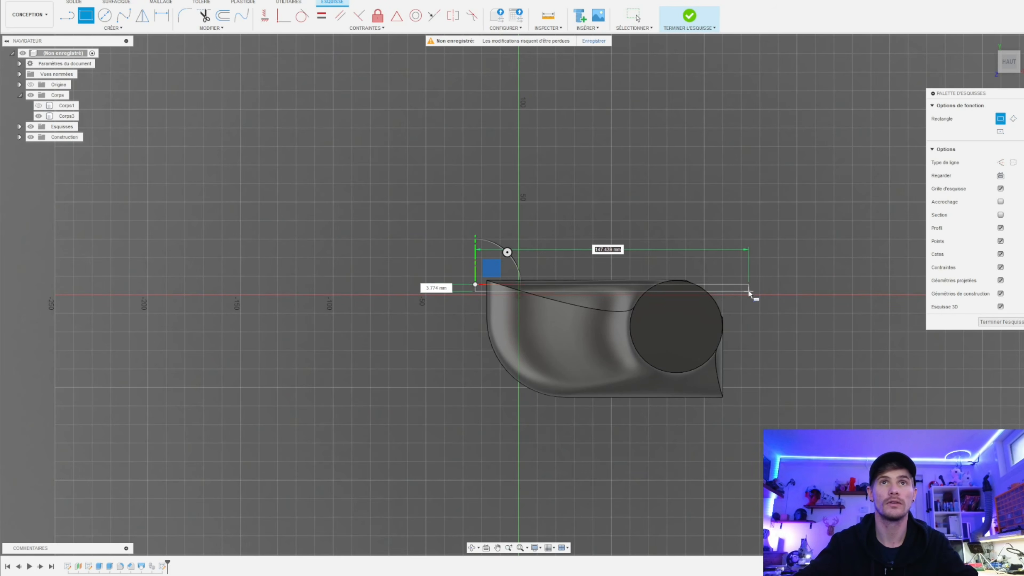
pyautogui.click(750, 286)
pyautogui.scroll(-3, 743, 270)
pyautogui.scroll(5, 784, 259)
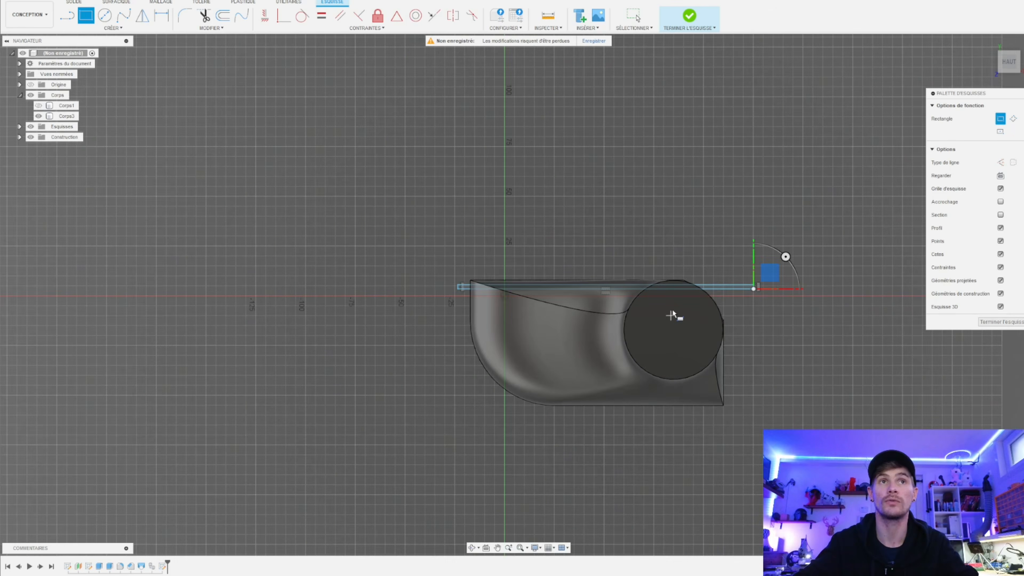
pyautogui.press('Escape')
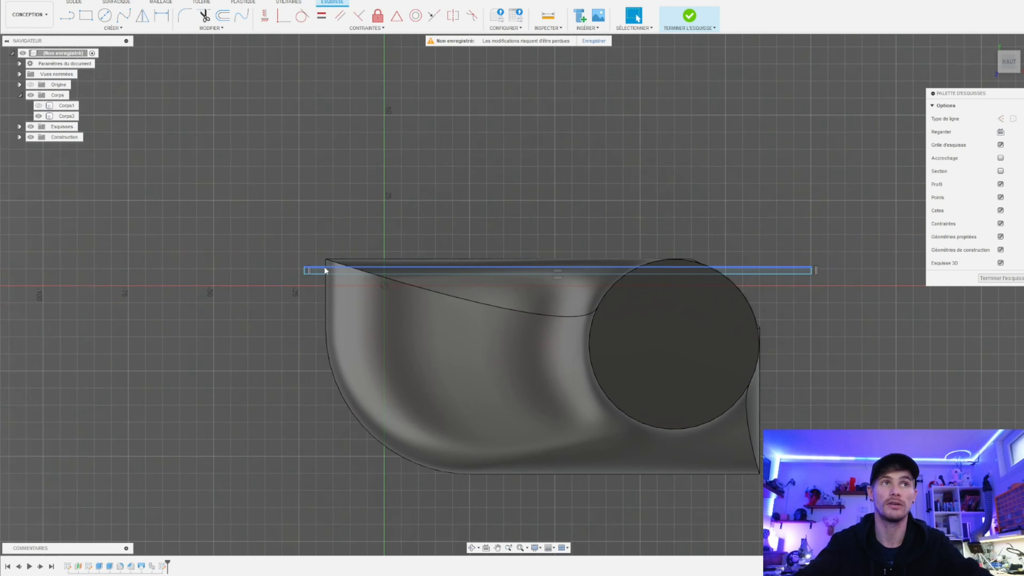
# - Dimension the rectangle's short side at 0.8 mm
pyautogui.scroll(3, 323, 266)
pyautogui.press('d')
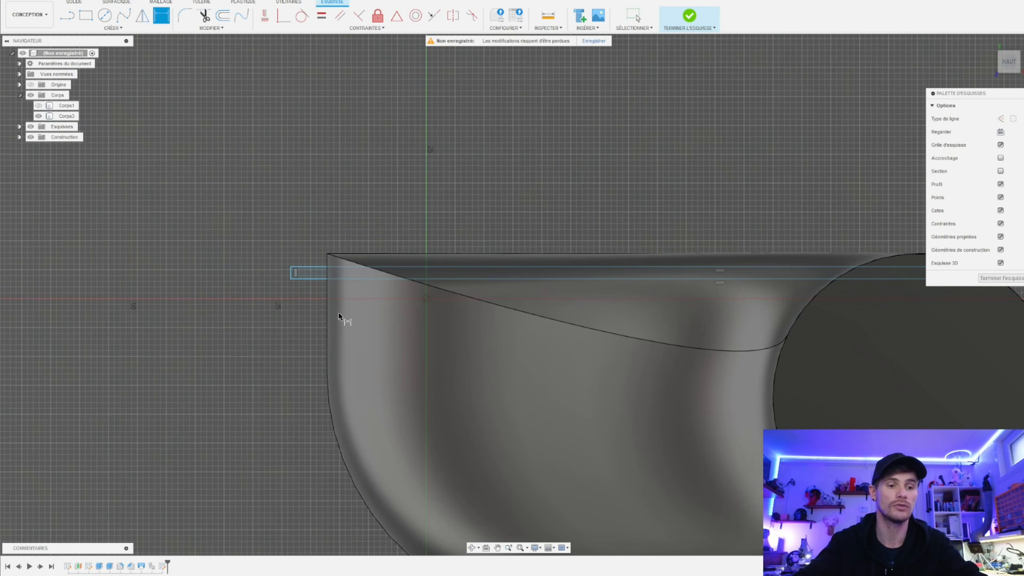
pyautogui.click(293, 273)
pyautogui.click(196, 273)
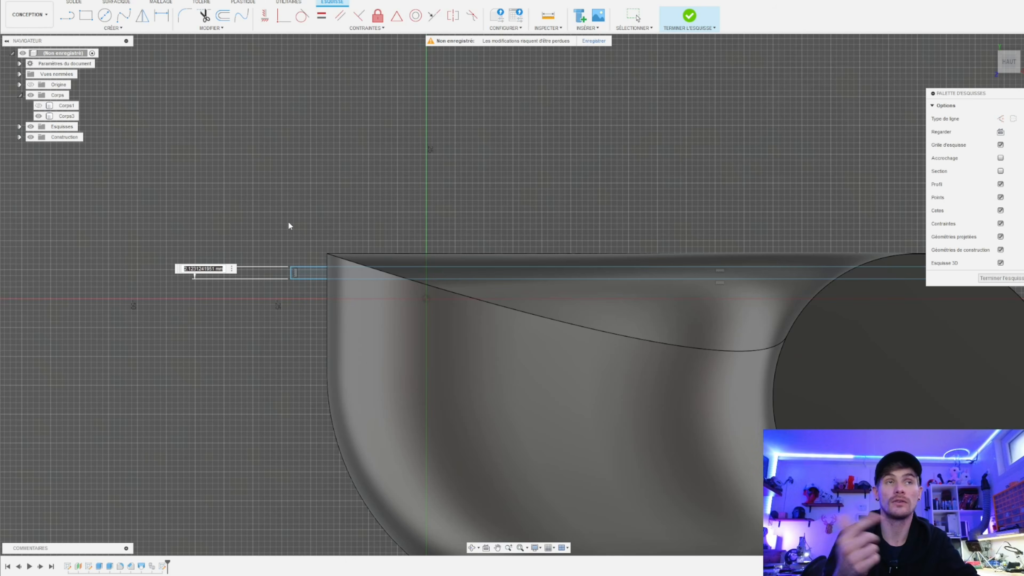
pyautogui.write('0.8')
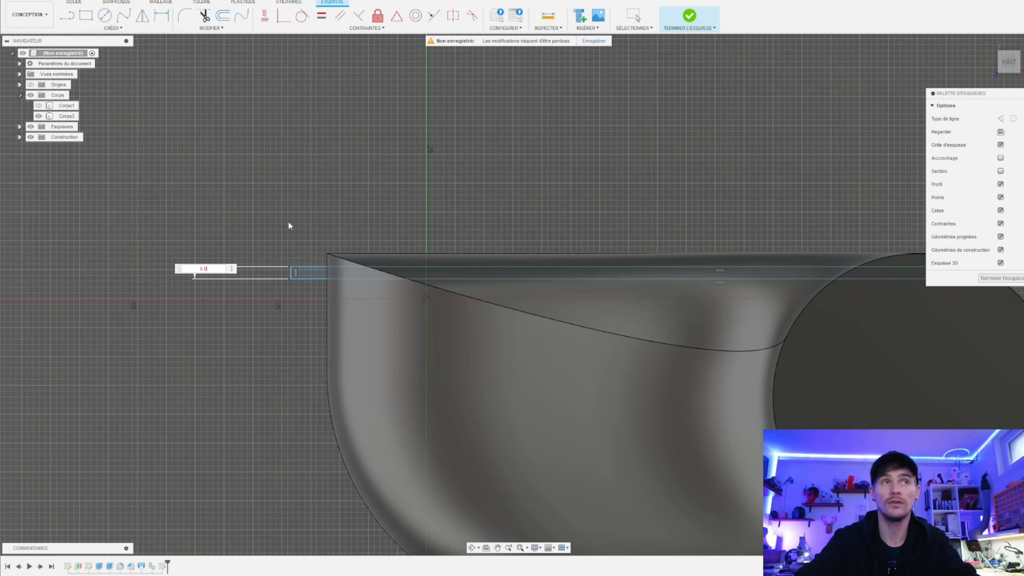
pyautogui.press('Return')
pyautogui.scroll(-5, 287, 235)
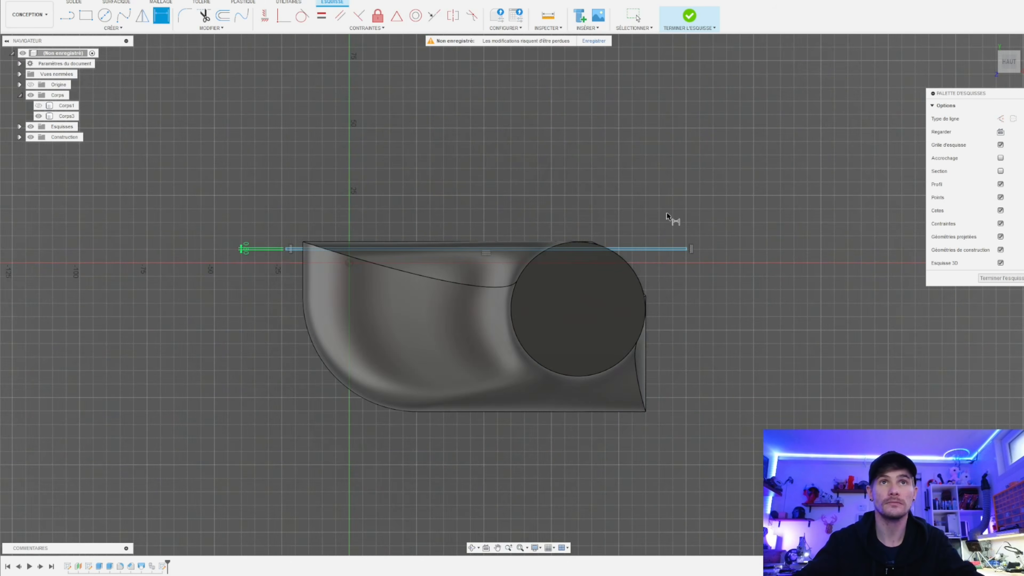
# - Move the thin rectangle away from the body's rear edge until it lies close to the red sketch axis
pyautogui.scroll(3, 670, 222)
pyautogui.scroll(2, 710, 233)
pyautogui.scroll(-4, 645, 220)
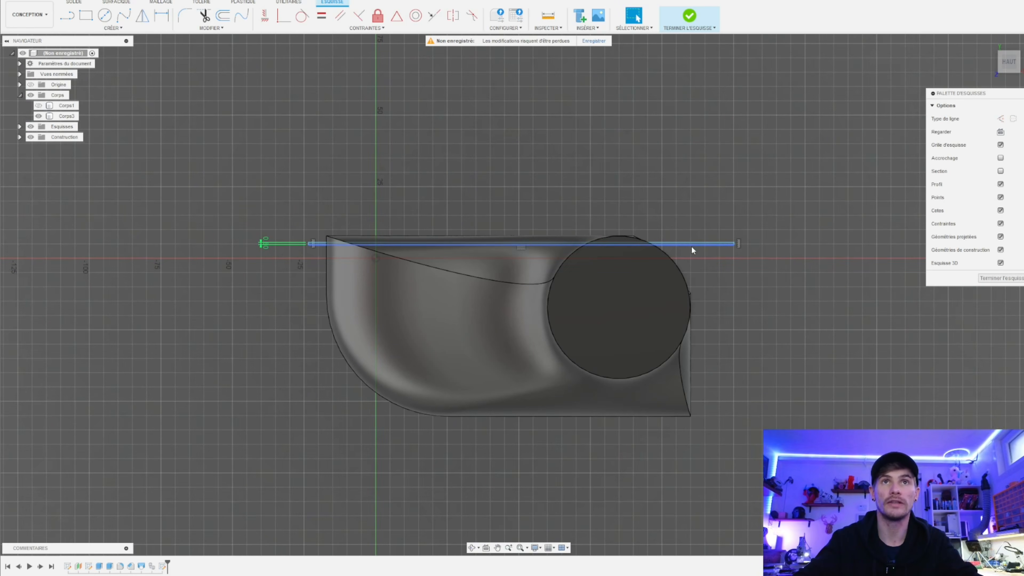
pyautogui.moveTo(690, 244); pyautogui.dragTo(690, 263)
pyautogui.scroll(3, 732, 288)
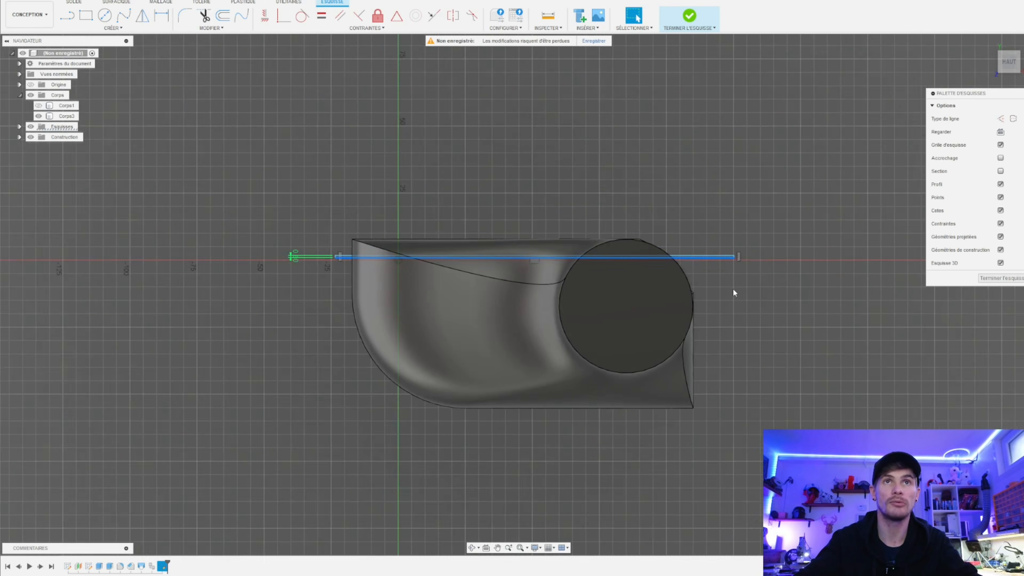
pyautogui.scroll(-1, 779, 192)
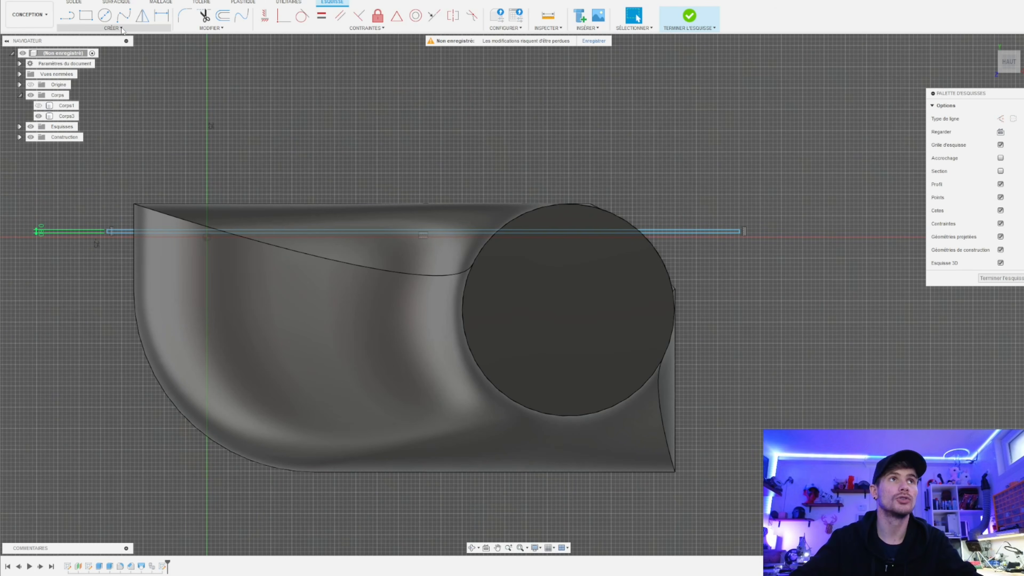
# - Set up a rectangular pattern of the thin rectangle, extending 50 mm across the body towards its rounded-corner side
pyautogui.click(112, 28)
pyautogui.click(109, 152)
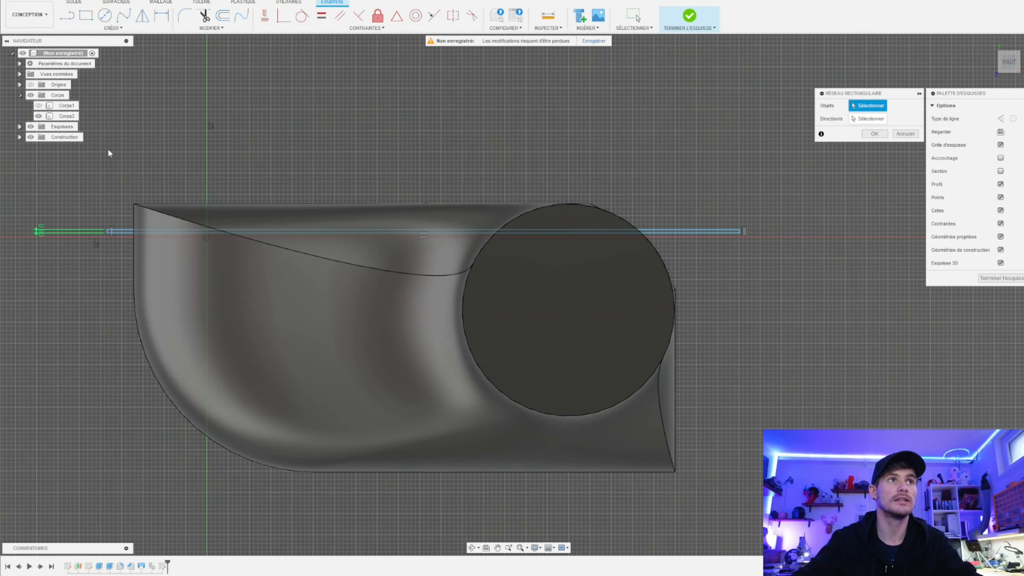
pyautogui.click(715, 233)
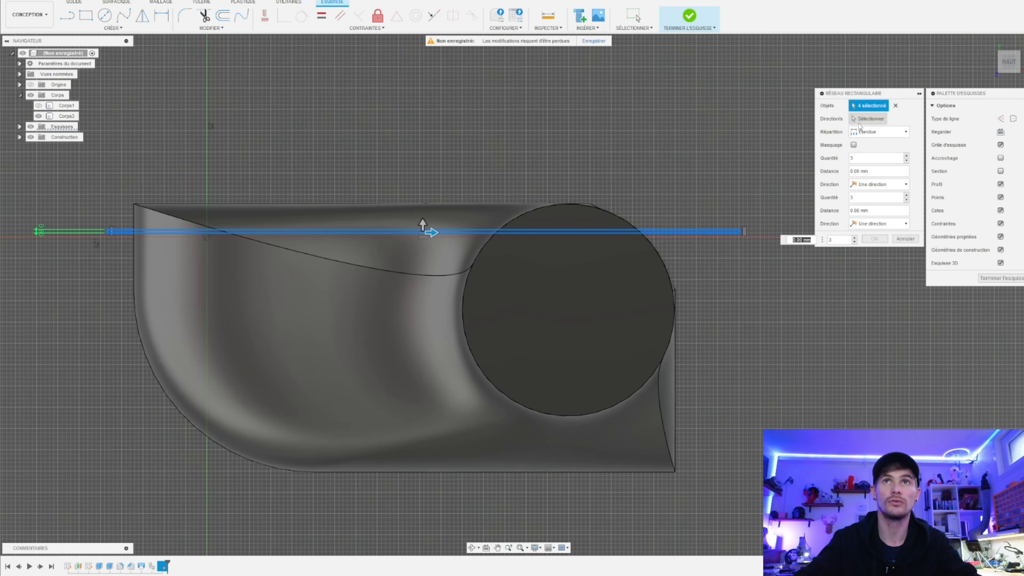
pyautogui.click(870, 119)
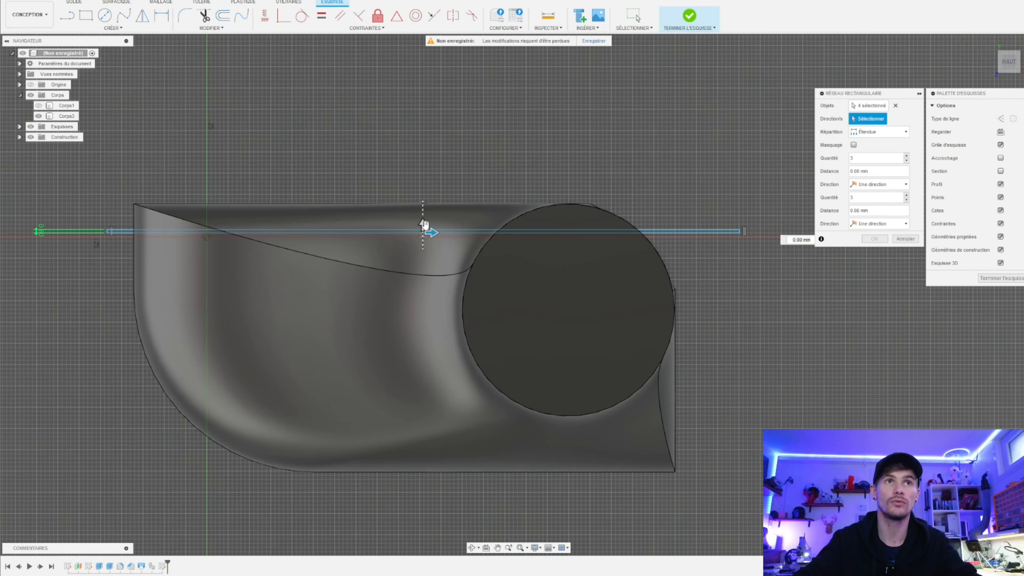
pyautogui.moveTo(420, 221); pyautogui.dragTo(419, 436)
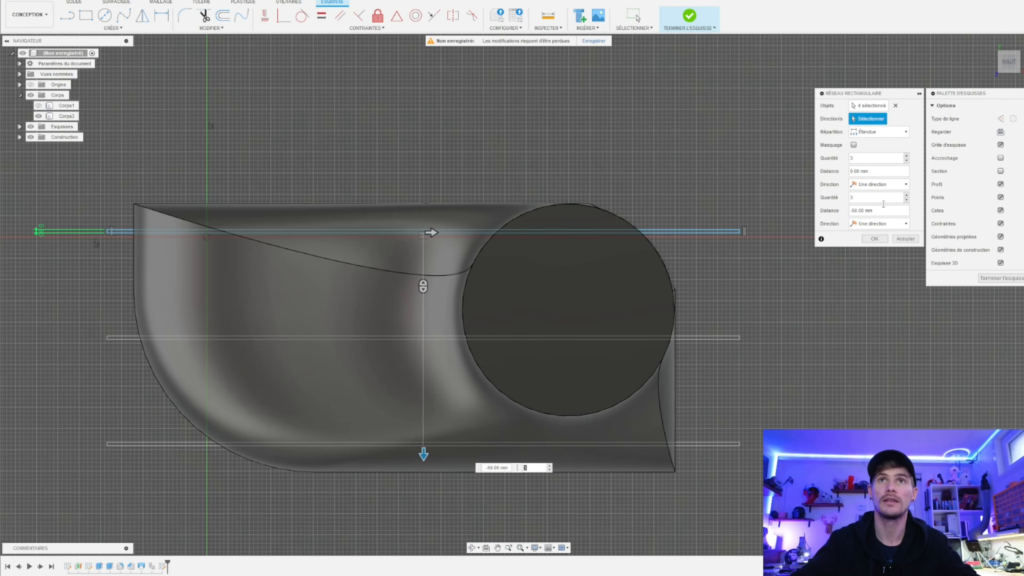
# - Set the pattern quantity across the body to 8, shorten its overall distance slightly, and create the pattern
pyautogui.click(906, 195)
pyautogui.click(906, 195)
pyautogui.click(906, 196)
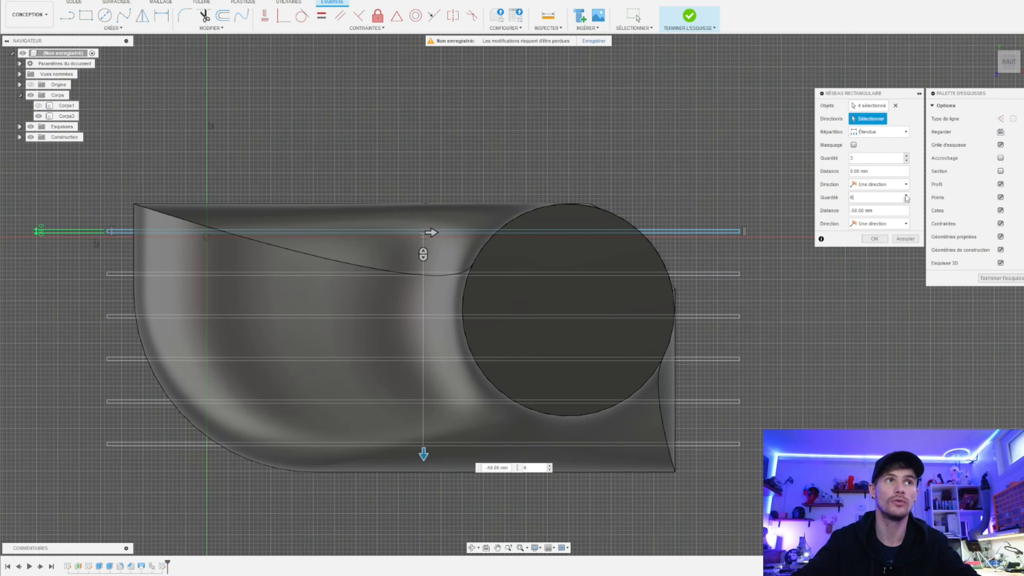
pyautogui.click(906, 196)
pyautogui.click(907, 196)
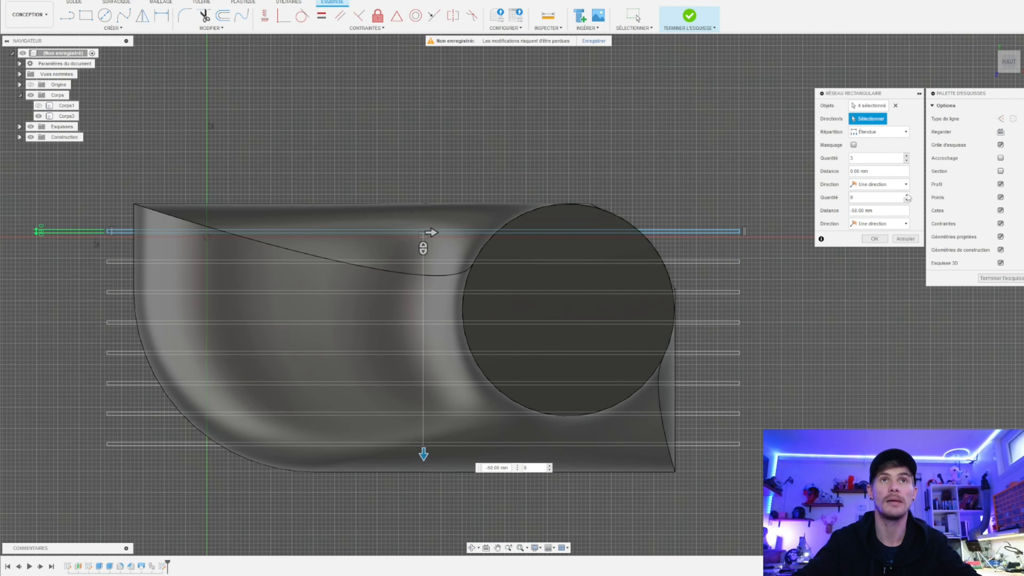
pyautogui.moveTo(423, 455); pyautogui.dragTo(423, 445)
pyautogui.click(873, 239)
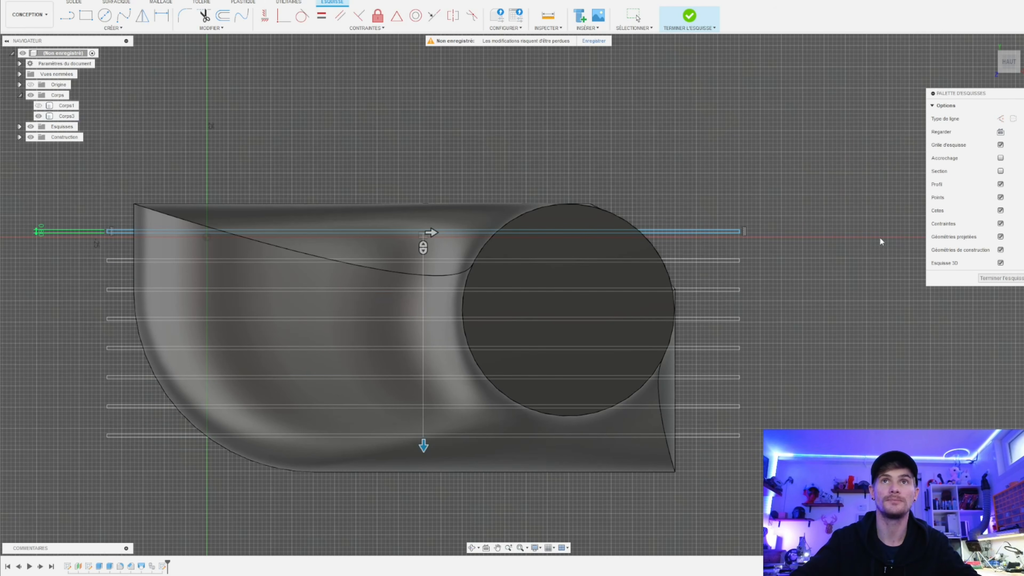
# - Finish the strip sketch and hide the copied solid body, leaving only the eight thin profiles on display
pyautogui.scroll(-3, 774, 413)
pyautogui.keyDown('shift'); pyautogui.moveTo(776, 438); pyautogui.dragTo(758, 365, button='middle'); pyautogui.keyUp('shift')
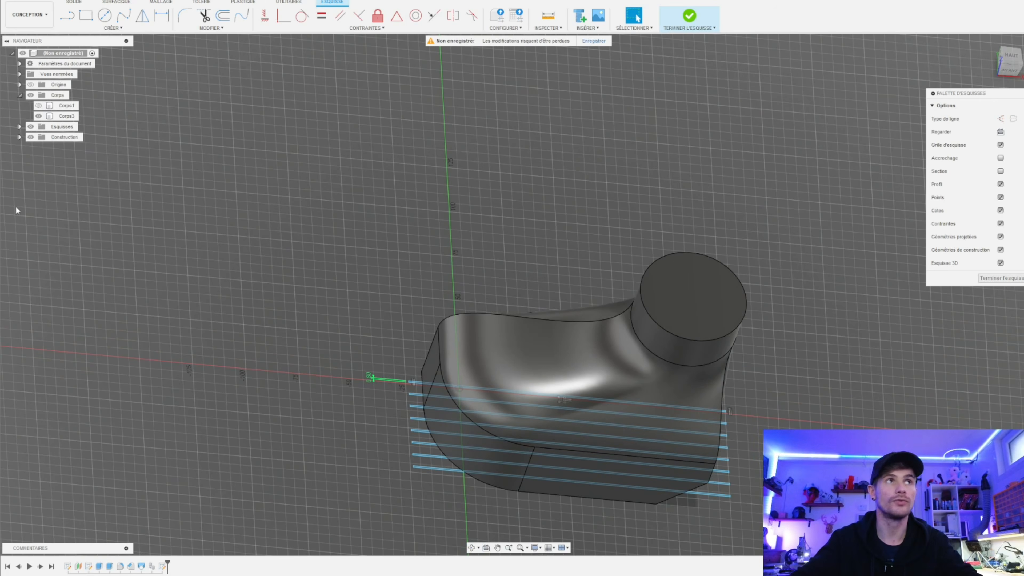
pyautogui.click(689, 16)
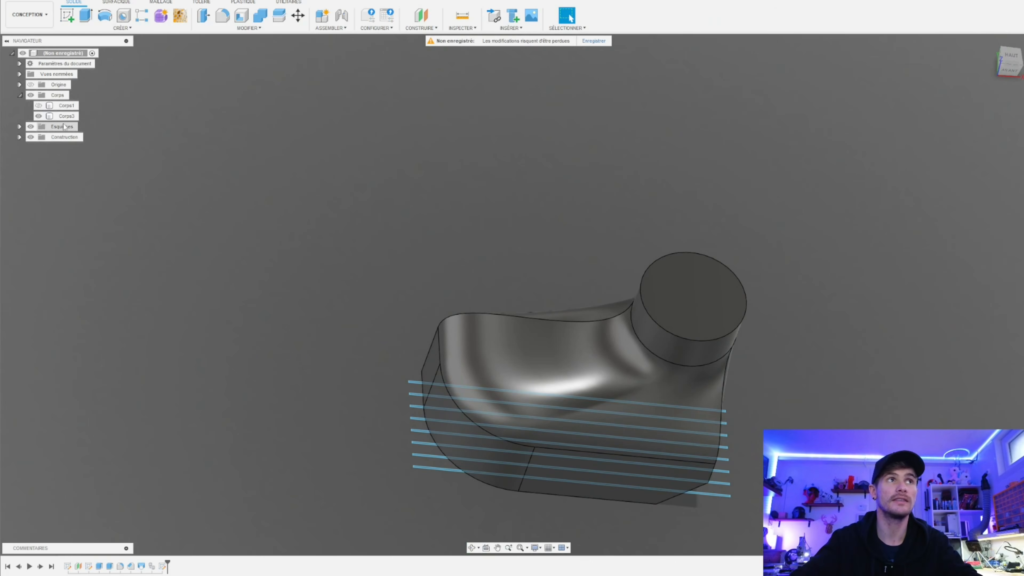
pyautogui.click(38, 116)
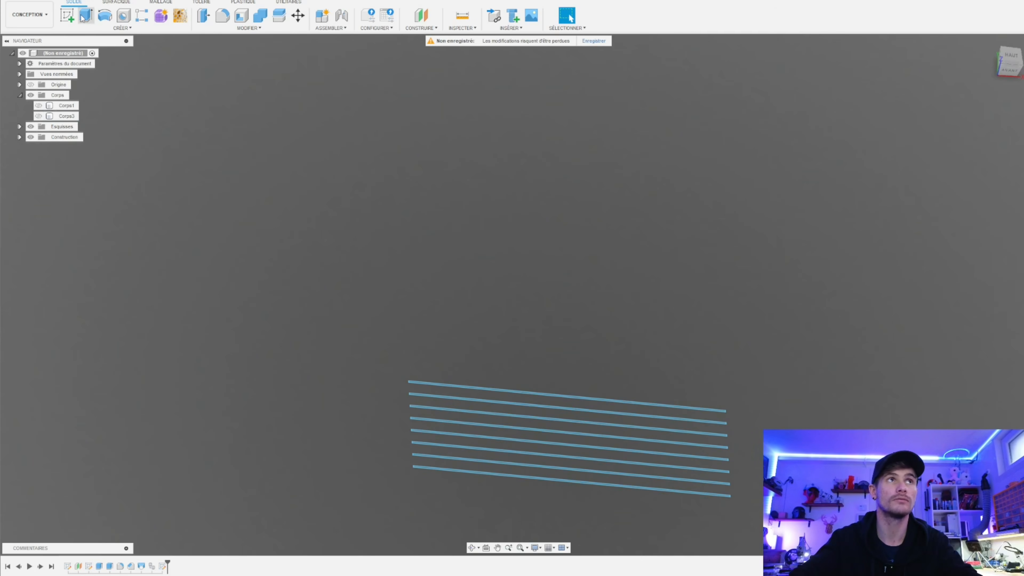
# - Set up an extrusion of all eight thin strip profiles, 210 mm upward
pyautogui.click(89, 16)
pyautogui.scroll(-4, 385, 223)
pyautogui.scroll(4, 411, 246)
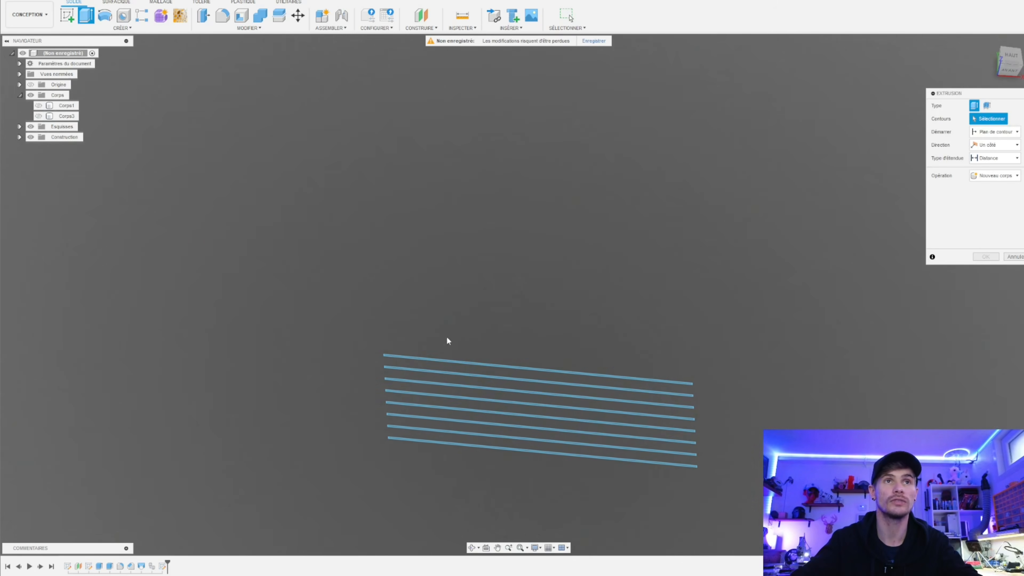
pyautogui.moveTo(447, 340); pyautogui.dragTo(439, 225, button='middle')
pyautogui.moveTo(299, 192)
pyautogui.mouseDown()
pyautogui.moveTo(434, 272)
pyautogui.moveTo(777, 404)
pyautogui.mouseUp()
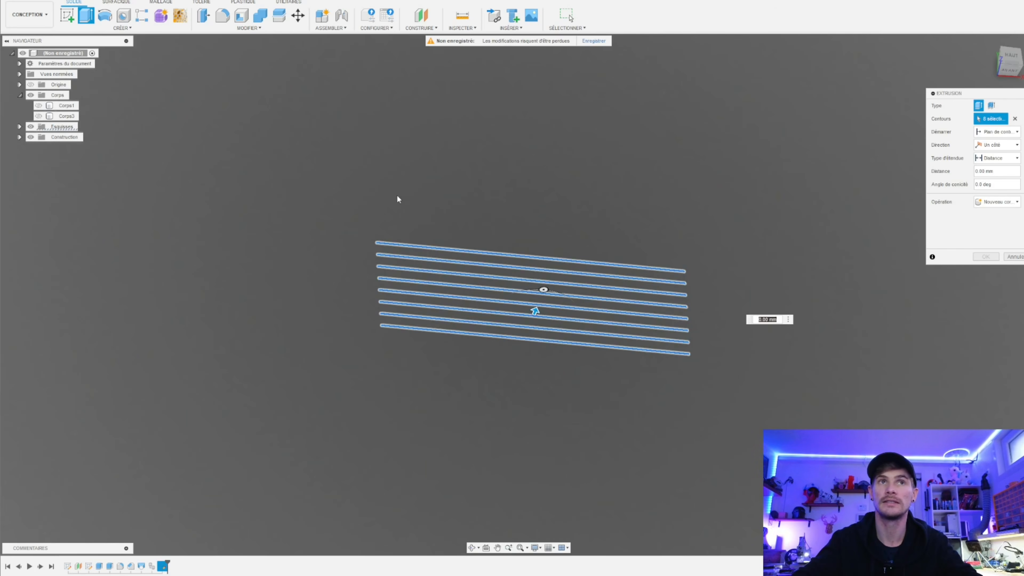
pyautogui.moveTo(536, 313); pyautogui.dragTo(632, 51)
pyautogui.scroll(-4, 733, 339)
pyautogui.scroll(3, 820, 243)
pyautogui.moveTo(820, 242); pyautogui.dragTo(812, 278, button='middle')
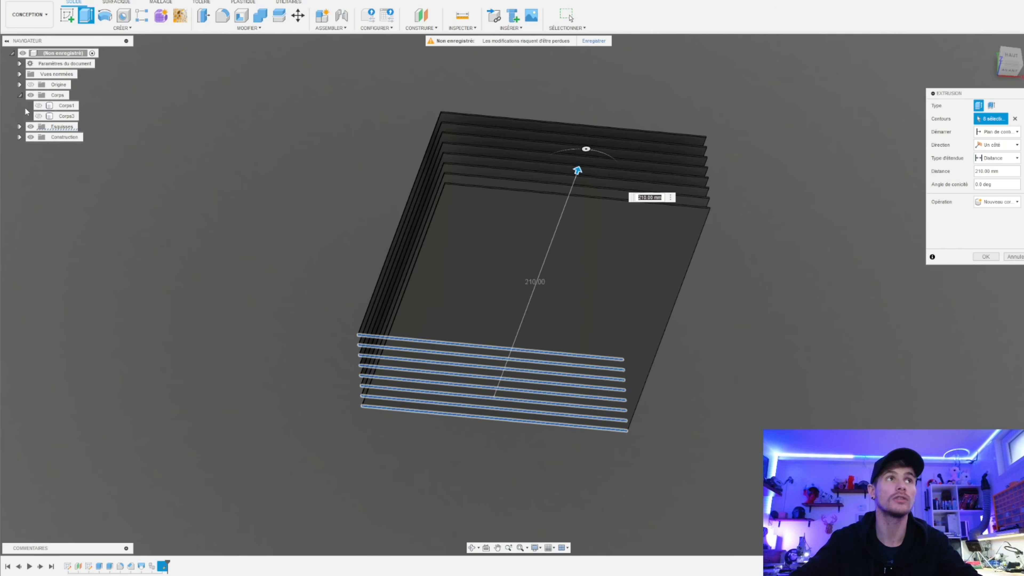
# - Show the copied body again and complete the strip extrusion as an Intersection with it
pyautogui.click(39, 117)
pyautogui.scroll(4, 573, 290)
pyautogui.keyDown('shift'); pyautogui.moveTo(574, 288); pyautogui.dragTo(609, 220, button='middle'); pyautogui.keyUp('shift')
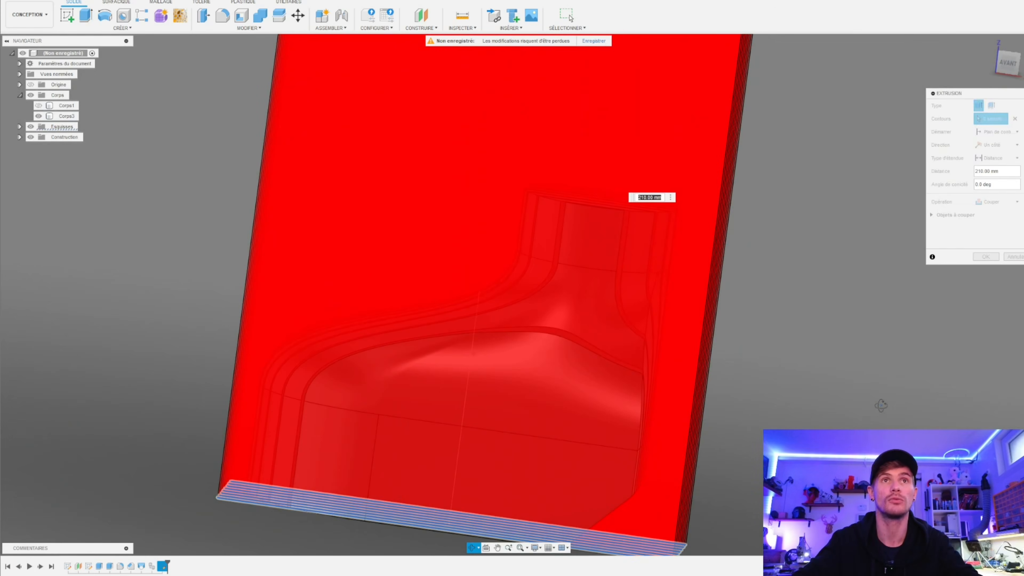
pyautogui.scroll(-4, 738, 260)
pyautogui.scroll(3, 776, 320)
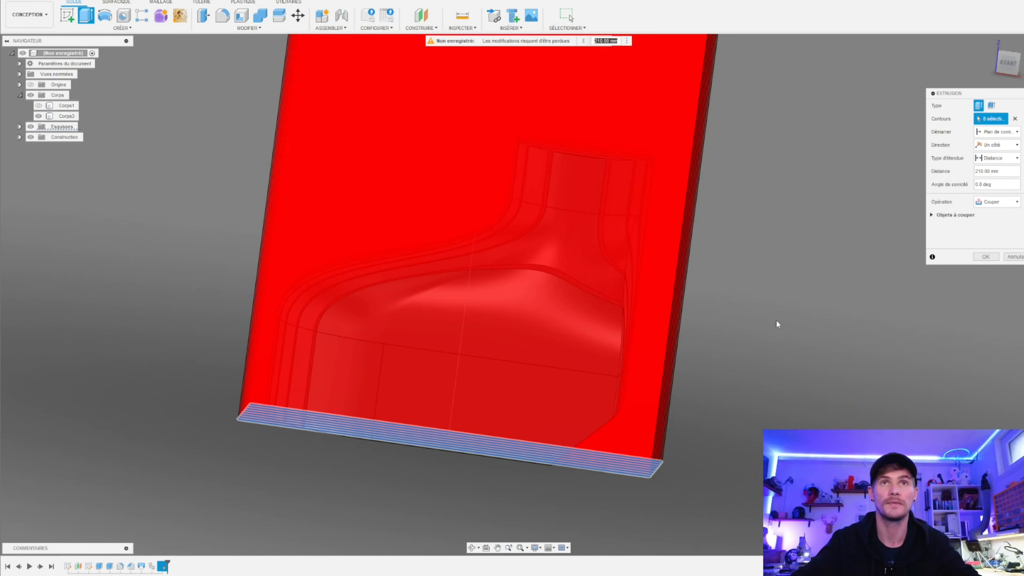
pyautogui.keyDown('shift'); pyautogui.moveTo(759, 322); pyautogui.dragTo(745, 338, button='middle'); pyautogui.keyUp('shift')
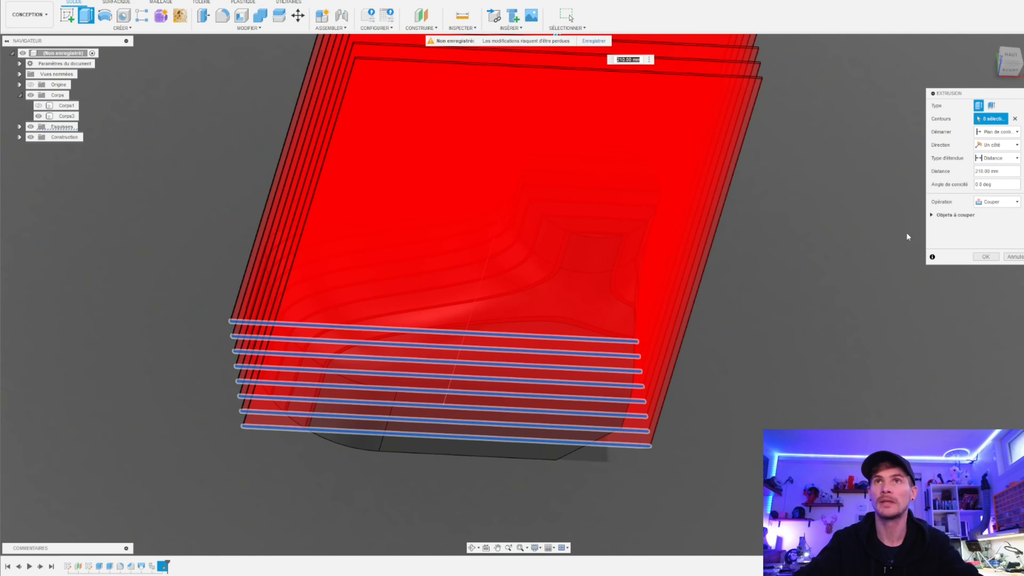
pyautogui.click(997, 202)
pyautogui.click(1009, 232)
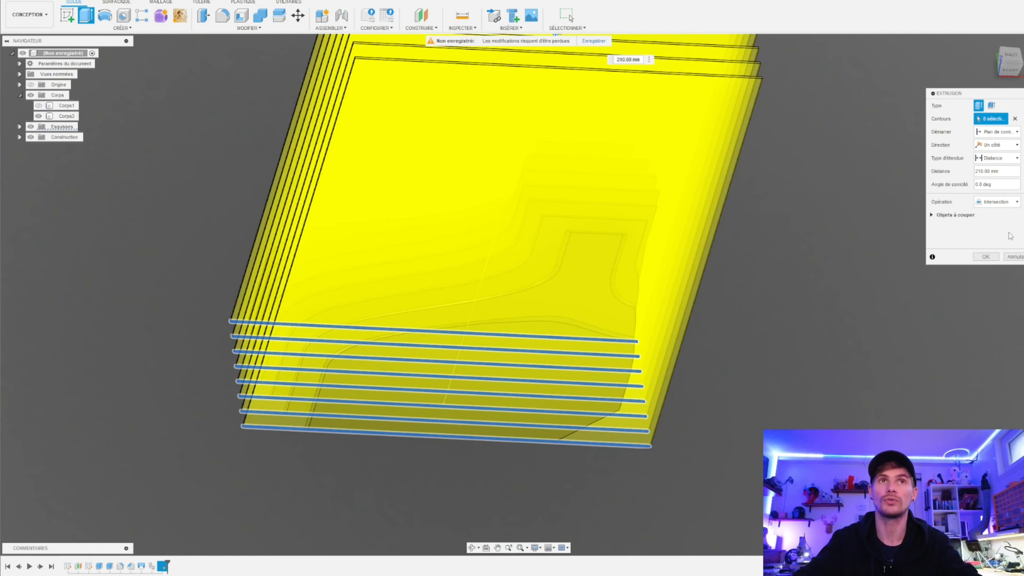
pyautogui.click(986, 257)
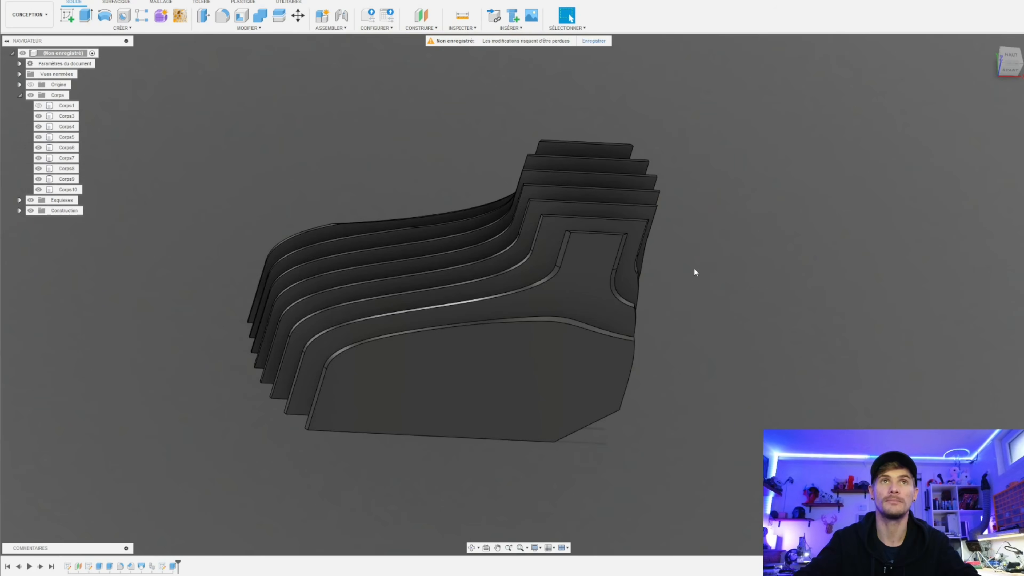
# - Show the original adapter body around the thin wall bodies
pyautogui.keyDown('shift'); pyautogui.moveTo(693, 268); pyautogui.dragTo(742, 347, button='middle'); pyautogui.keyUp('shift')
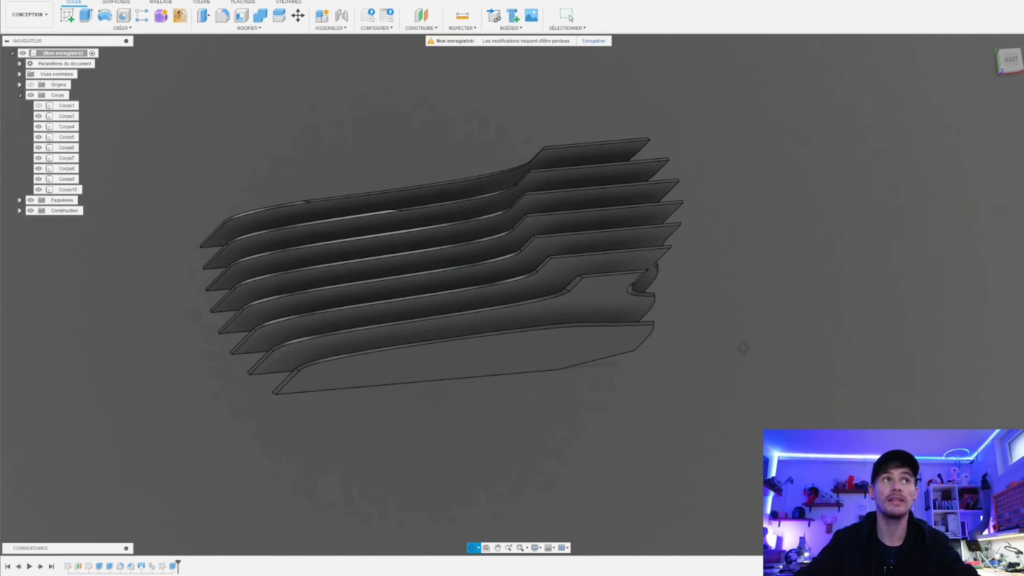
pyautogui.click(38, 106)
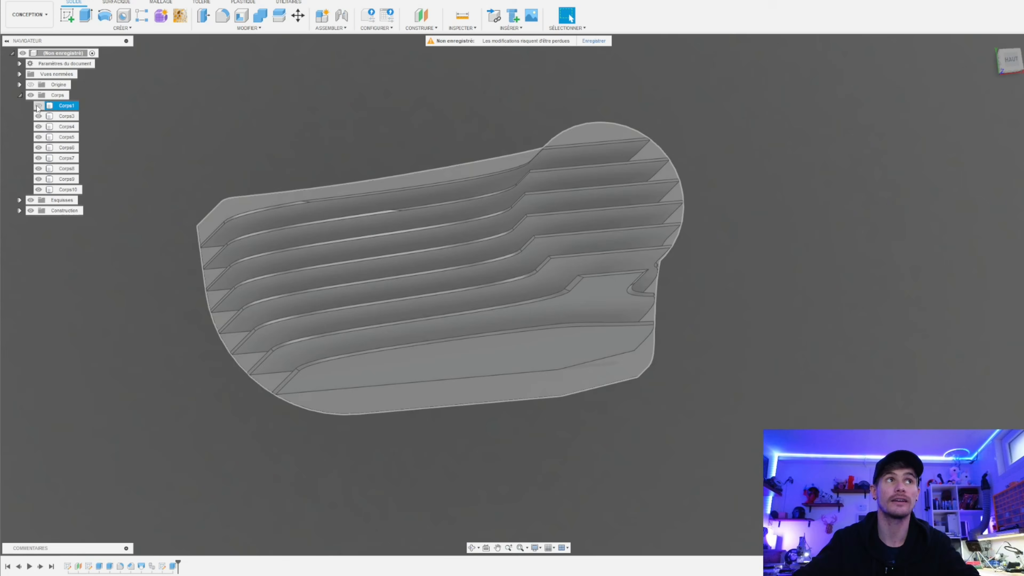
pyautogui.keyDown('shift'); pyautogui.moveTo(306, 121); pyautogui.dragTo(321, 101, button='middle'); pyautogui.keyUp('shift')
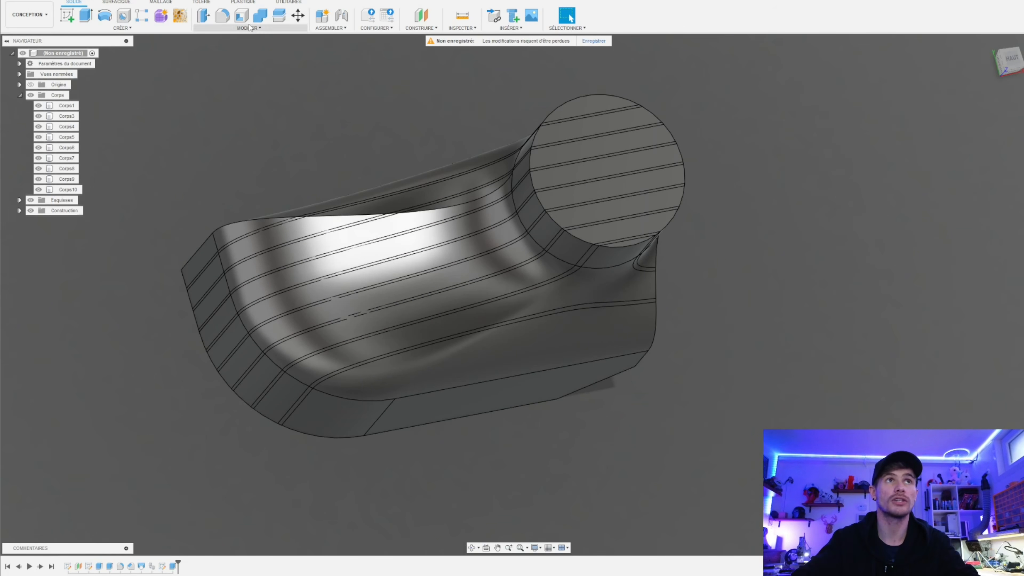
# - Shell the original body inward at 5 mm, opening the circular end, the large flat base and the adjoining narrow end face
pyautogui.click(241, 16)
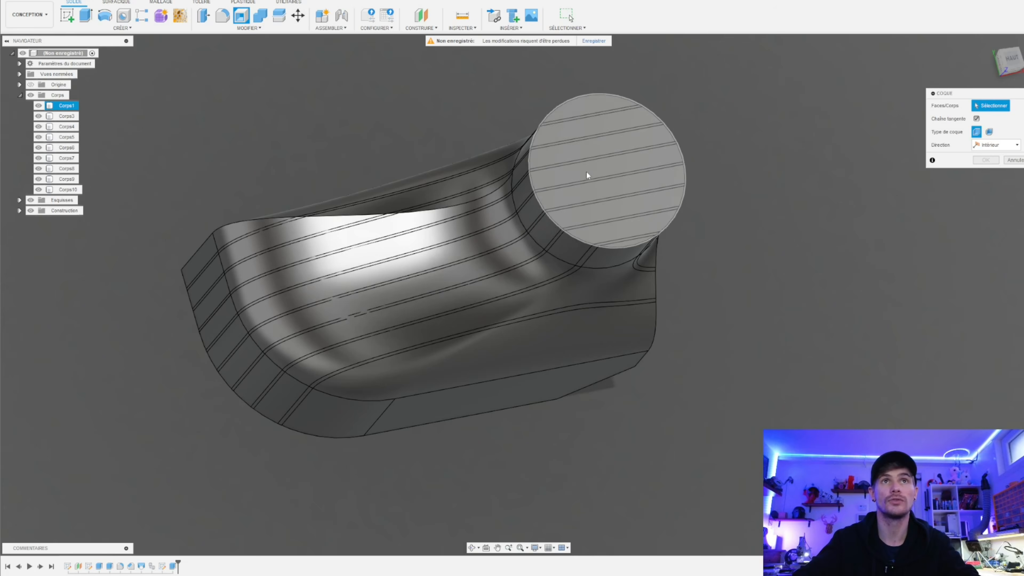
pyautogui.click(600, 149)
pyautogui.keyDown('shift'); pyautogui.moveTo(580, 101); pyautogui.dragTo(581, 82, button='middle'); pyautogui.keyUp('shift')
pyautogui.keyDown('shift'); pyautogui.moveTo(782, 380); pyautogui.dragTo(786, 296, button='middle'); pyautogui.keyUp('shift')
pyautogui.click(436, 312)
pyautogui.scroll(2, 528, 383)
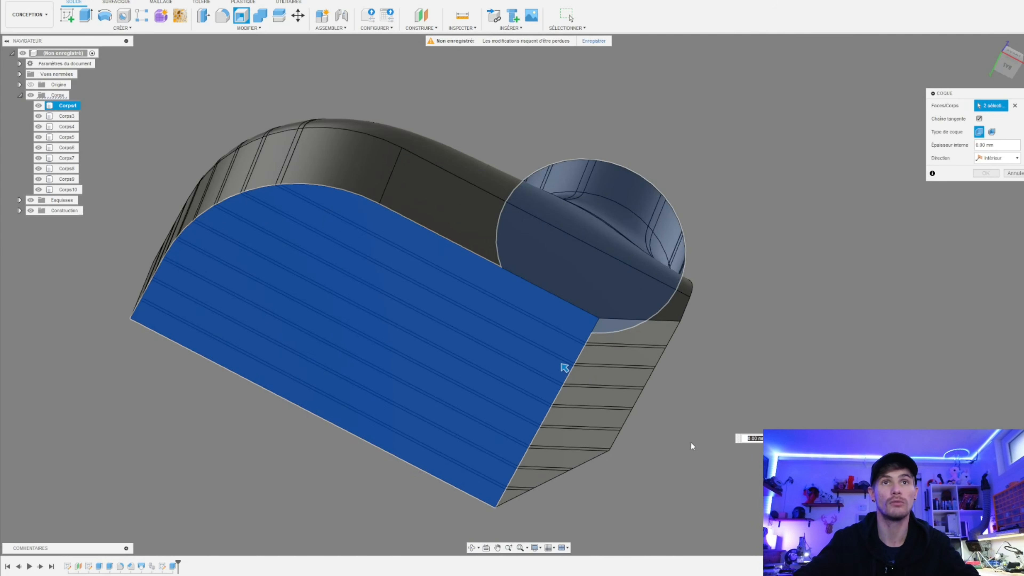
pyautogui.click(612, 380)
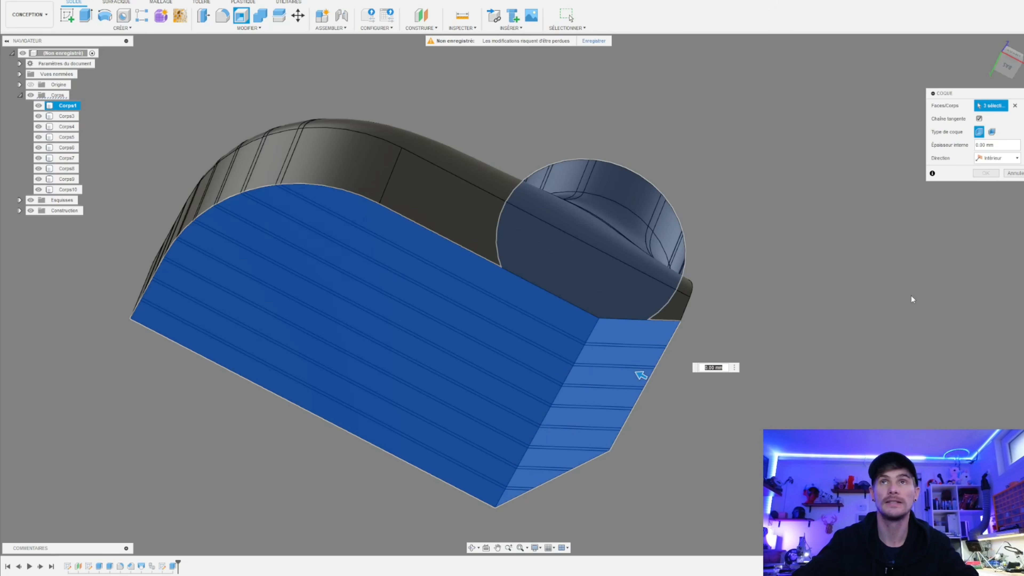
pyautogui.write('5')
pyautogui.press('Return')
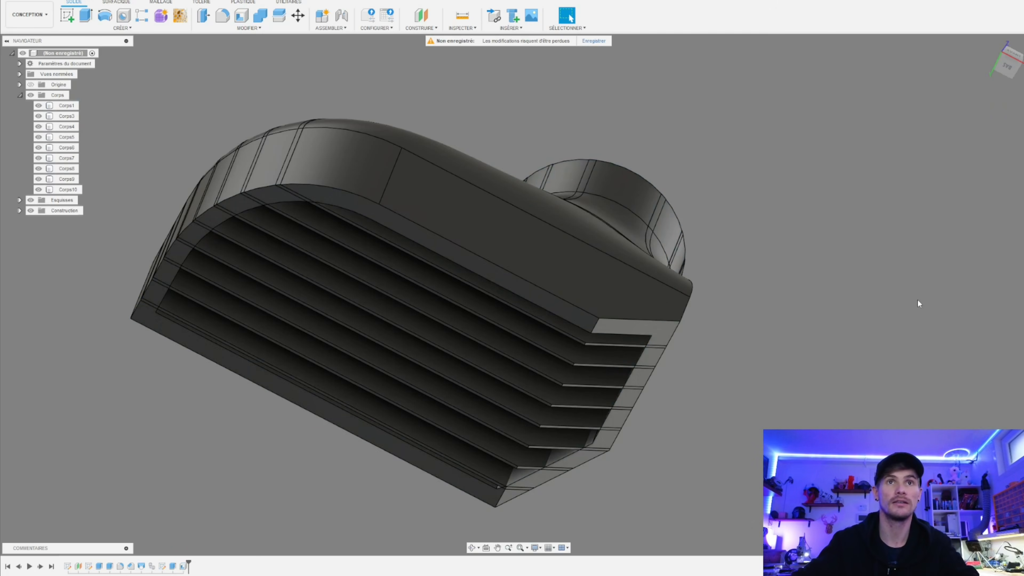
# - Combine the shelled adapter body with all eight wall bodies using the Join operation
pyautogui.click(261, 16)
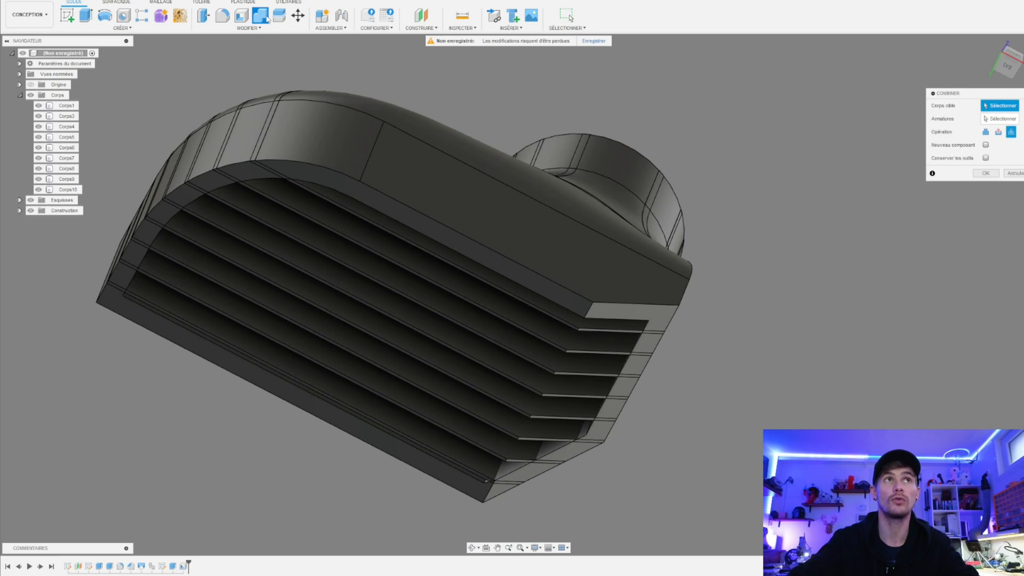
pyautogui.click(72, 106)
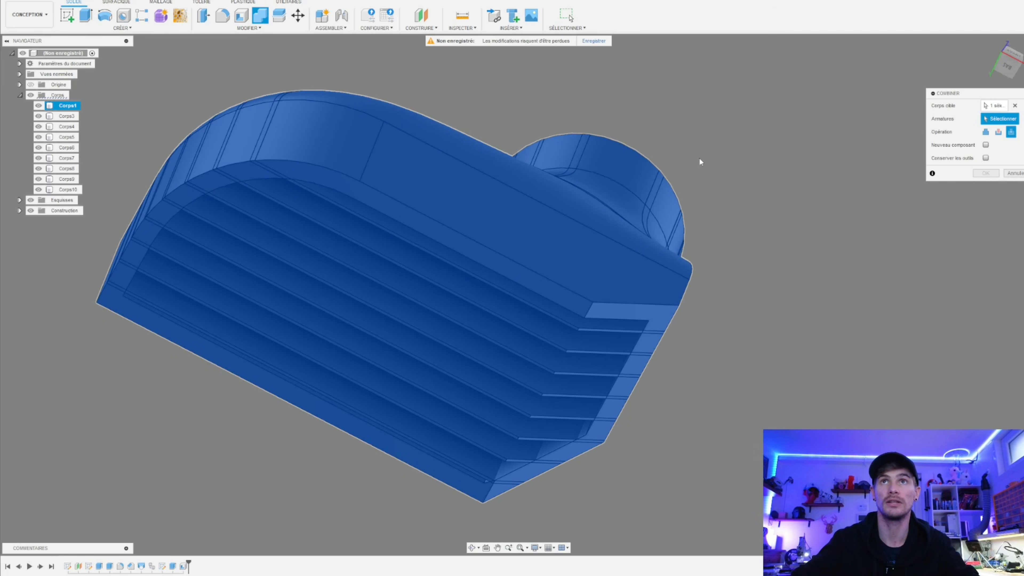
pyautogui.click(66, 116)
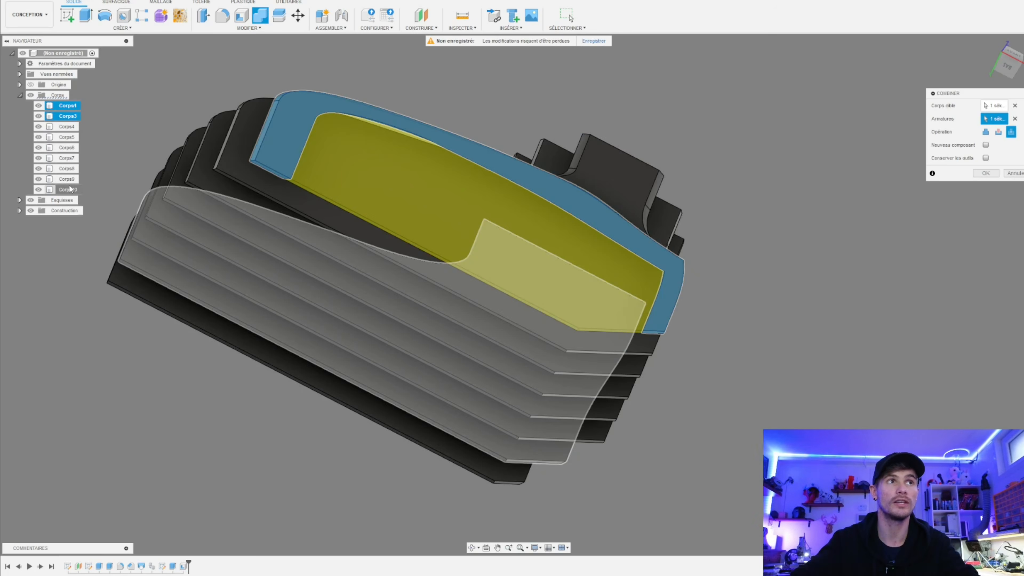
pyautogui.keyDown('shift'); pyautogui.click(69, 190); pyautogui.keyUp('shift')
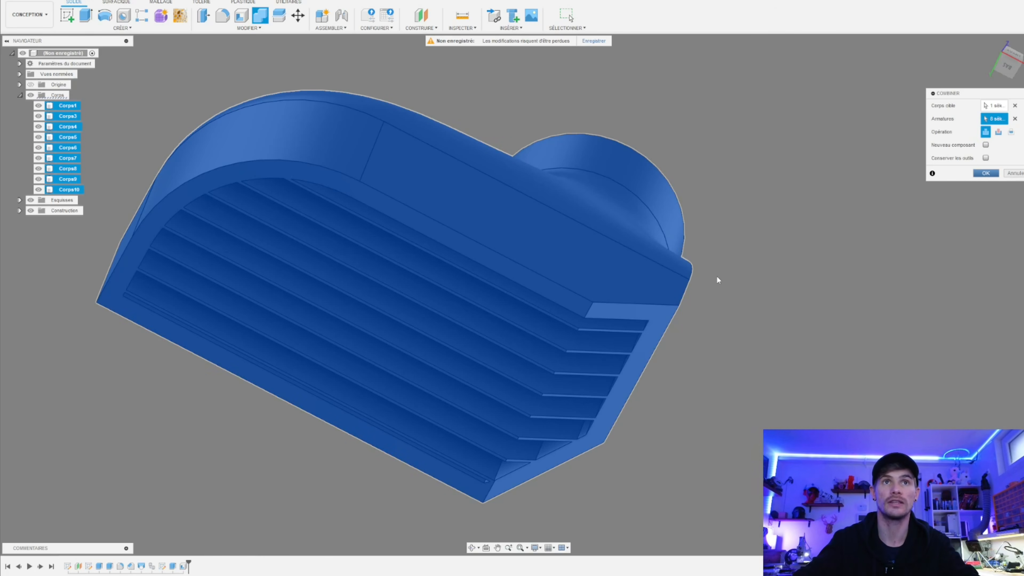
pyautogui.press('Return')
# - Set up a section analysis from the flat end face below the cylinder side, offsetting the cutting plane to -15 mm
pyautogui.keyDown('shift'); pyautogui.moveTo(772, 286); pyautogui.dragTo(693, 395, button='middle'); pyautogui.keyUp('shift')
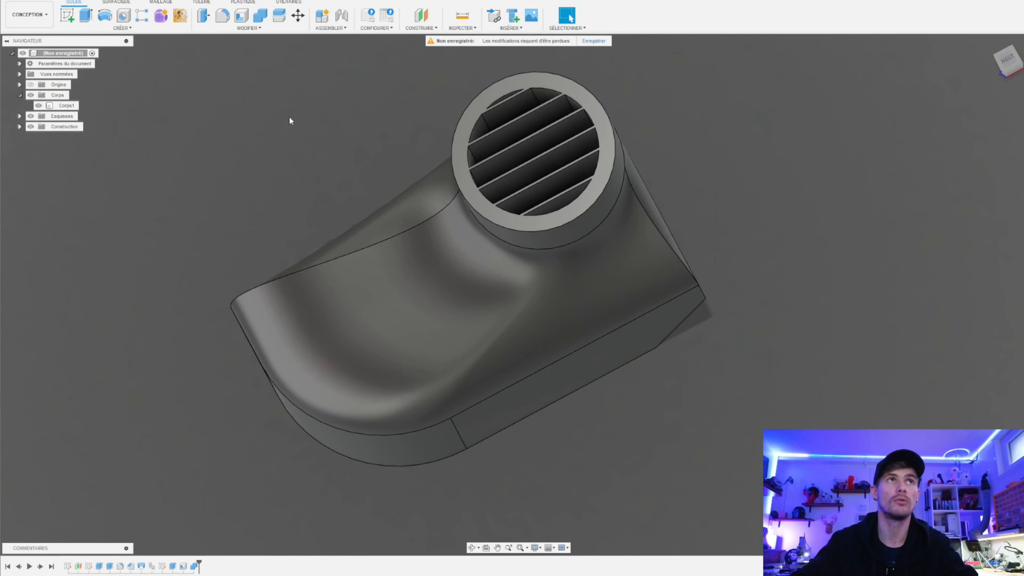
pyautogui.click(462, 28)
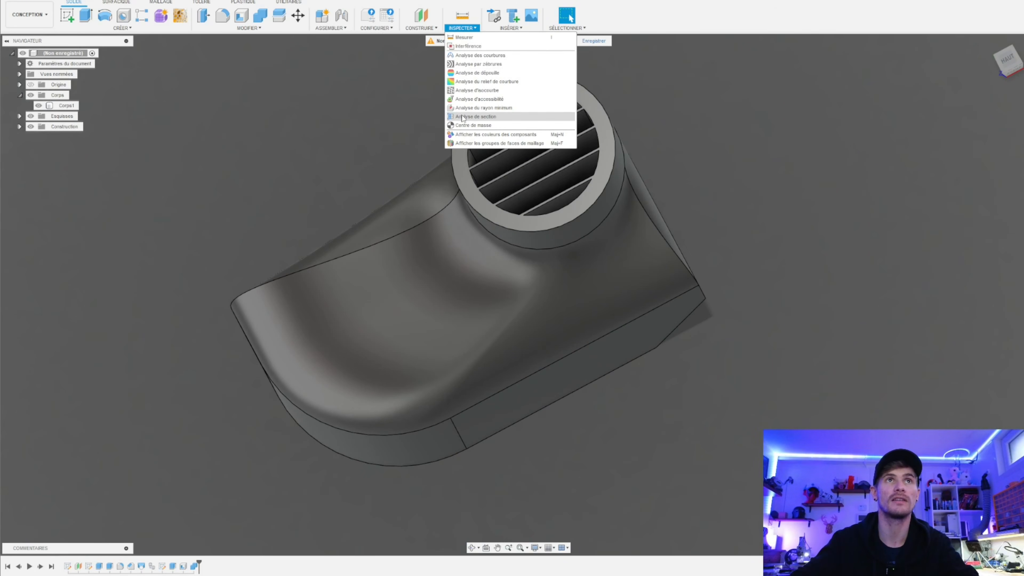
pyautogui.click(484, 118)
pyautogui.moveTo(733, 261)
pyautogui.keyDown('shift'); pyautogui.mouseDown(button='middle')
pyautogui.moveTo(675, 239)
pyautogui.moveTo(649, 278)
pyautogui.moveTo(674, 247)
pyautogui.mouseUp(button='middle'); pyautogui.keyUp('shift')
pyautogui.click(676, 238)
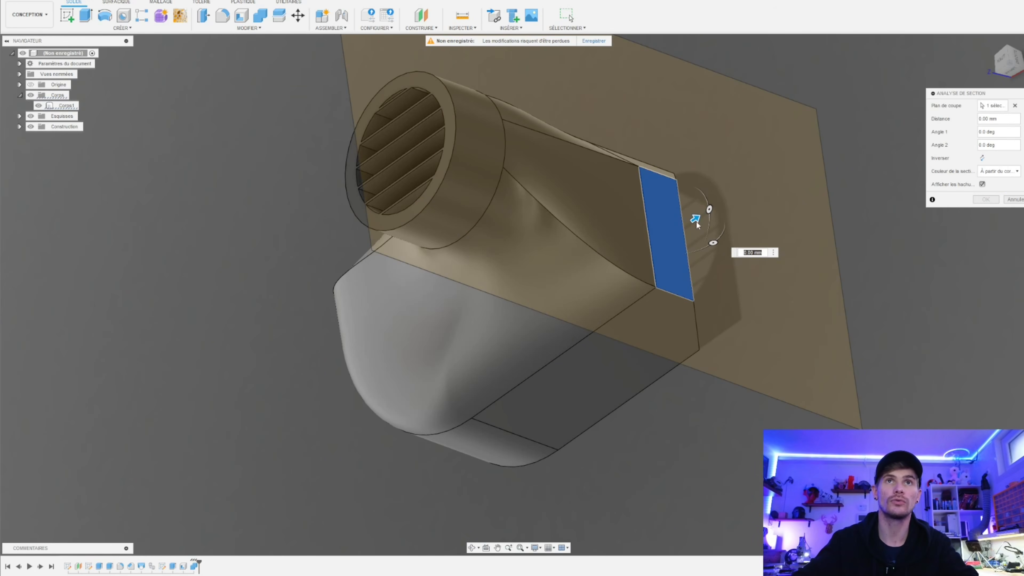
pyautogui.moveTo(700, 220); pyautogui.dragTo(667, 244)
pyautogui.scroll(-2, 934, 388)
pyautogui.scroll(5, 921, 378)
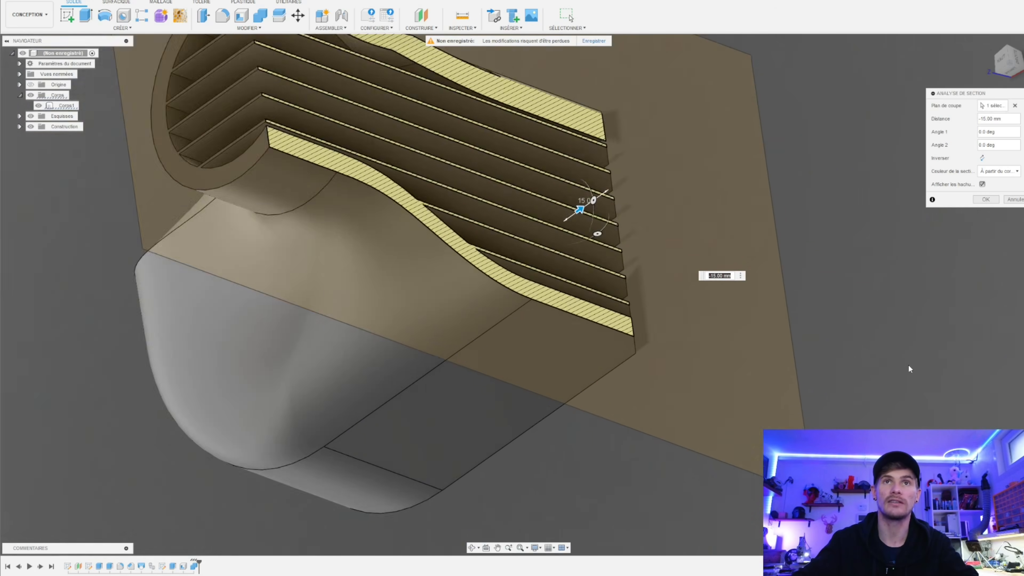
# - Examine the sectioned outer shell and thin inner walls from several angles, and accept the section analysis
pyautogui.keyDown('shift'); pyautogui.moveTo(908, 364); pyautogui.dragTo(864, 380, button='middle'); pyautogui.keyUp('shift')
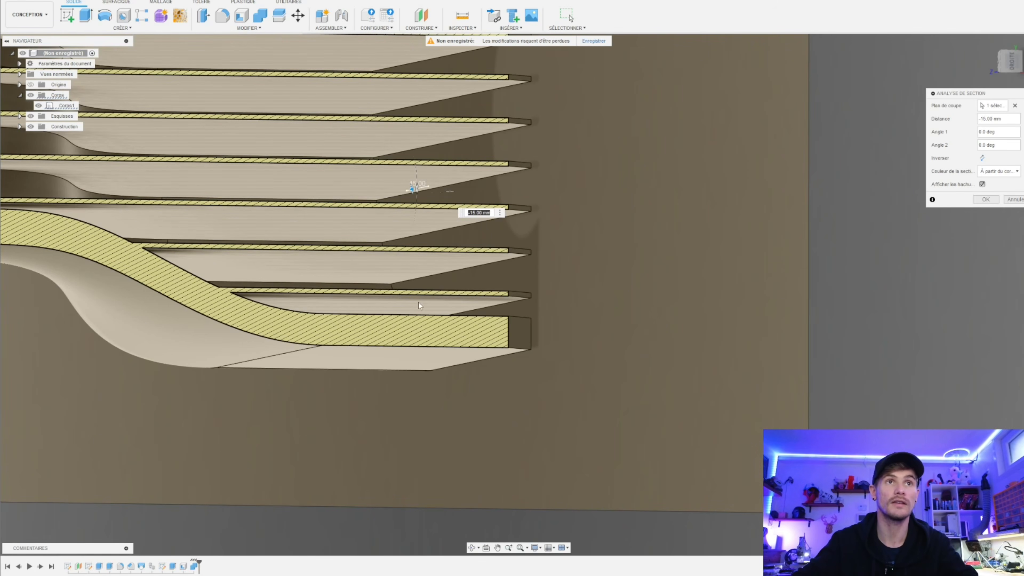
pyautogui.moveTo(940, 316)
pyautogui.keyDown('shift'); pyautogui.mouseDown(button='middle')
pyautogui.moveTo(914, 329)
pyautogui.moveTo(923, 320)
pyautogui.mouseUp(button='middle'); pyautogui.keyUp('shift')
pyautogui.scroll(-3, 923, 320)
pyautogui.scroll(2, 539, 290)
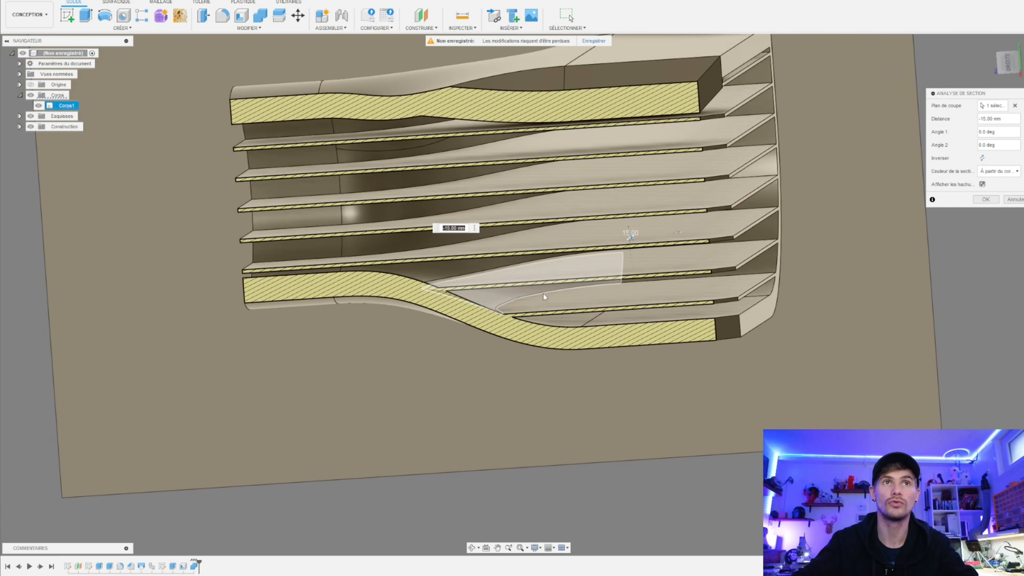
pyautogui.scroll(3, 665, 263)
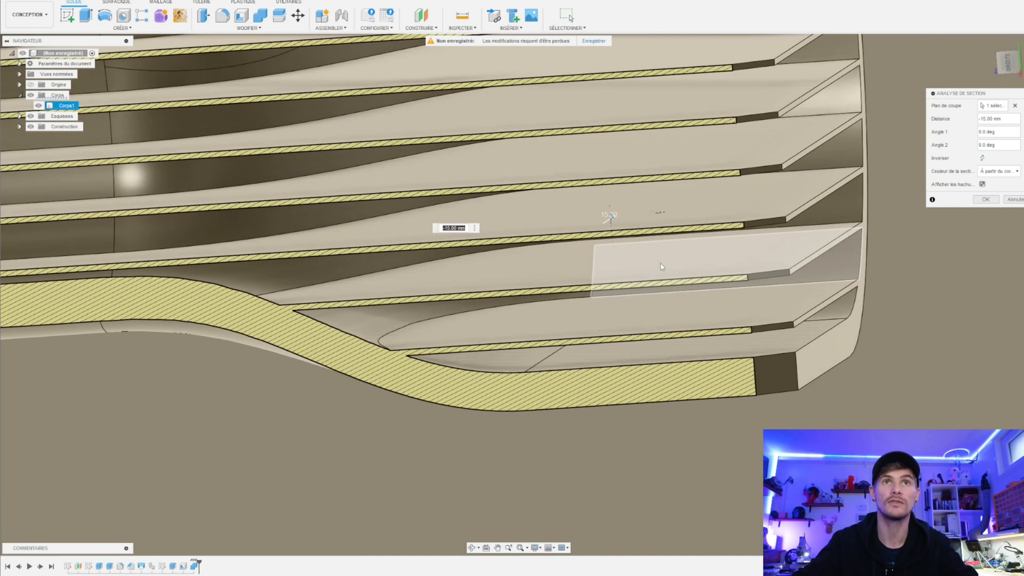
pyautogui.scroll(-5, 690, 269)
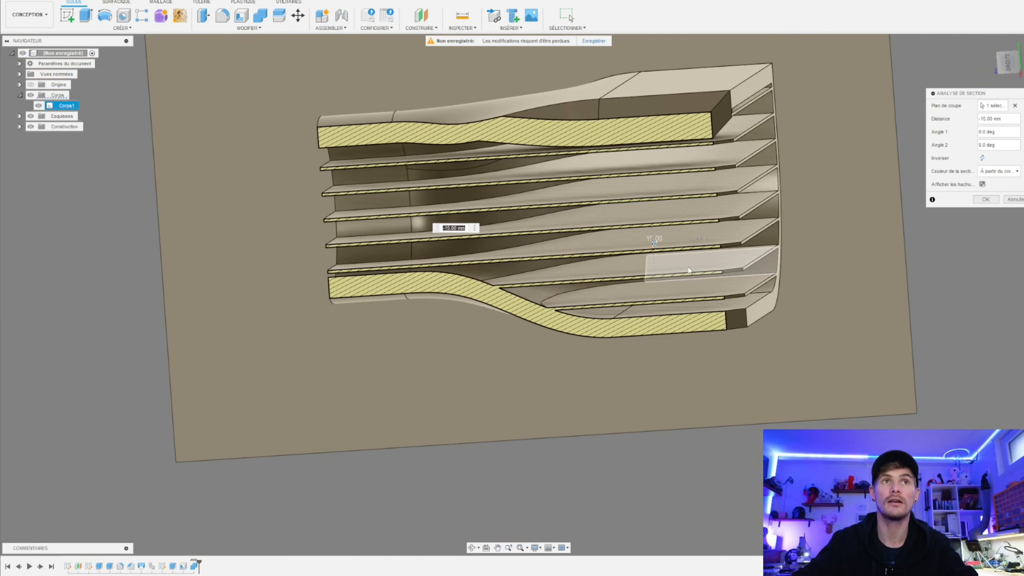
pyautogui.scroll(1, 672, 274)
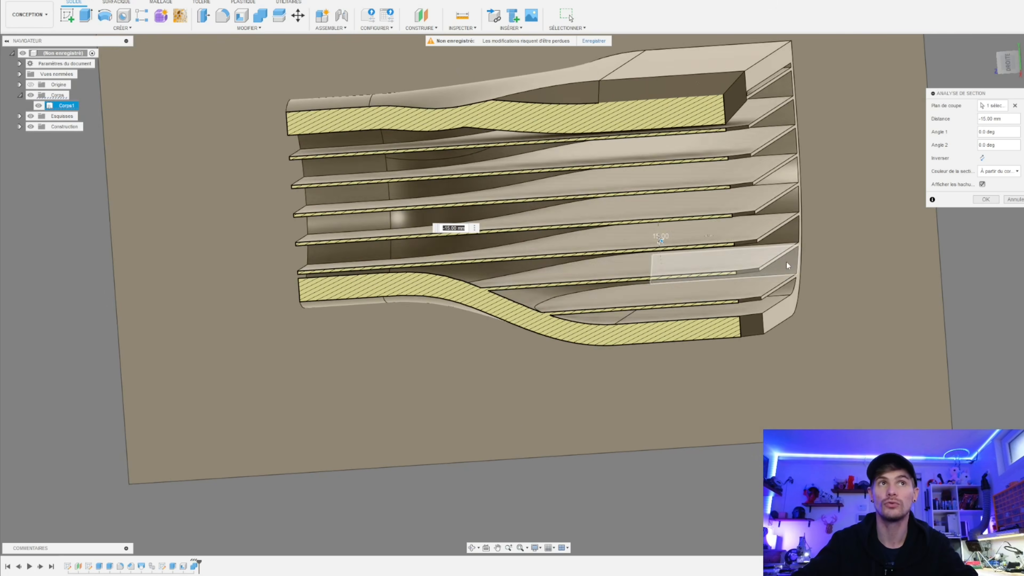
pyautogui.scroll(-2, 672, 274)
pyautogui.scroll(3, 672, 274)
pyautogui.scroll(-5, 538, 249)
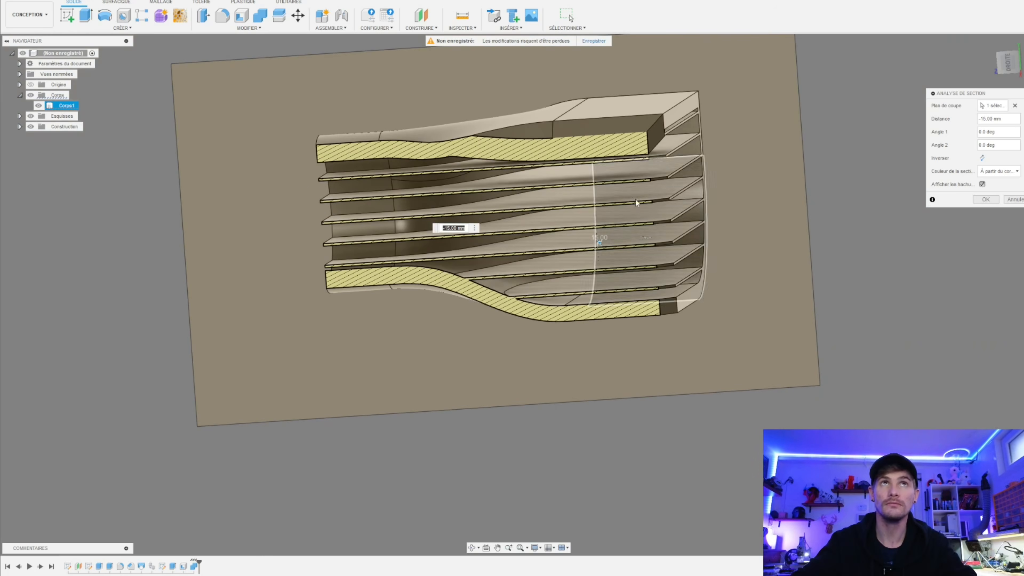
pyautogui.press('Return')
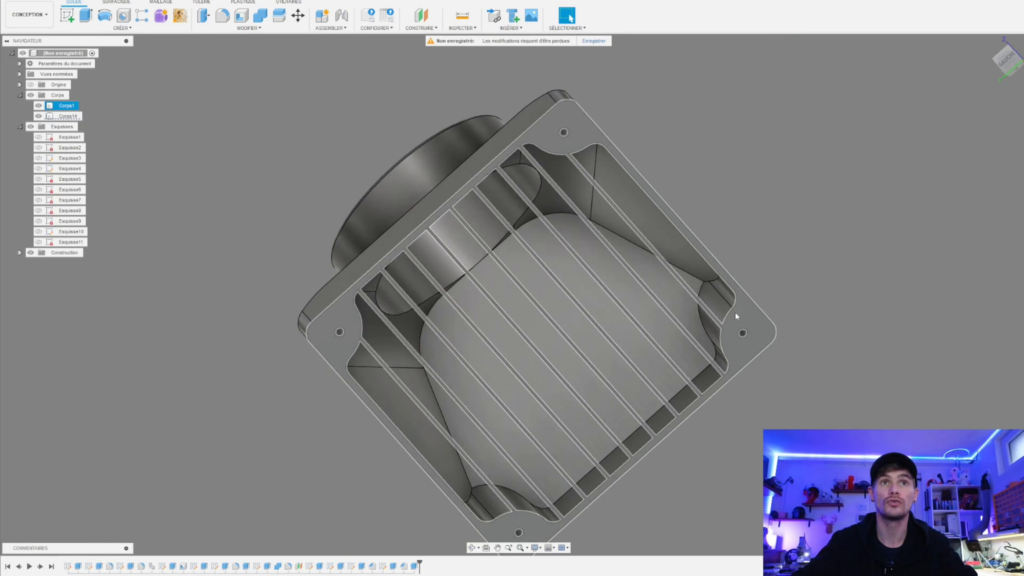
# - Inspect the parallel inner walls and their rectangular openings in the finished square-flanged model, and return to the sectioned adapter
pyautogui.keyDown('shift'); pyautogui.moveTo(735, 313); pyautogui.dragTo(752, 215, button='middle'); pyautogui.keyUp('shift')
pyautogui.scroll(5, 609, 244)
pyautogui.scroll(3, 608, 244)
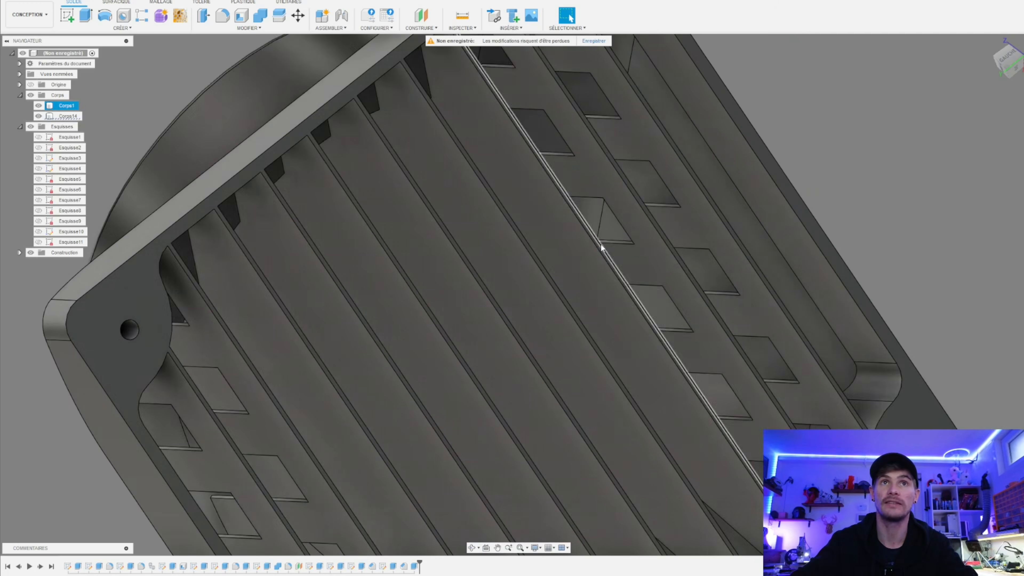
pyautogui.click(968, 237)
pyautogui.scroll(-5, 967, 214)
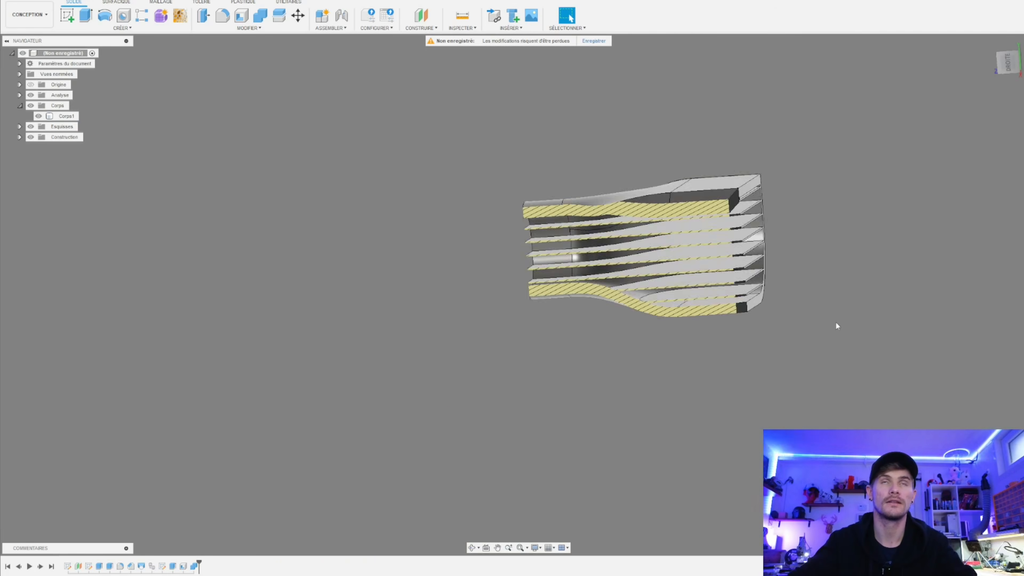
# - Undo the section analysis and orient the adapter to the top view with its long side horizontal
pyautogui.scroll(3, 835, 322)
pyautogui.moveTo(835, 322); pyautogui.dragTo(757, 333)
pyautogui.press('Escape')
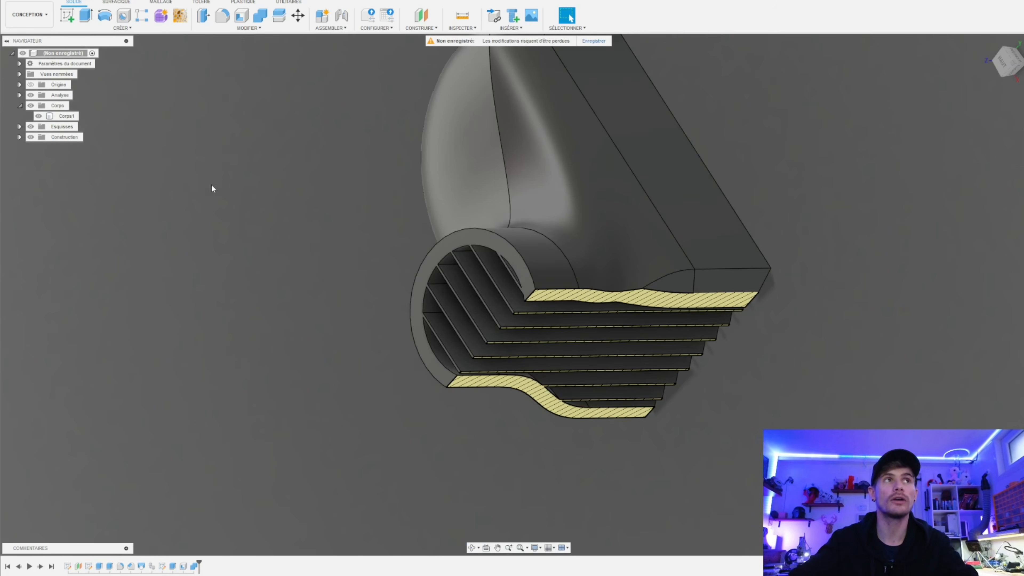
pyautogui.hotkey('ctrl', 'z')
pyautogui.keyDown('shift'); pyautogui.moveTo(321, 377); pyautogui.dragTo(359, 382, button='middle'); pyautogui.keyUp('shift')
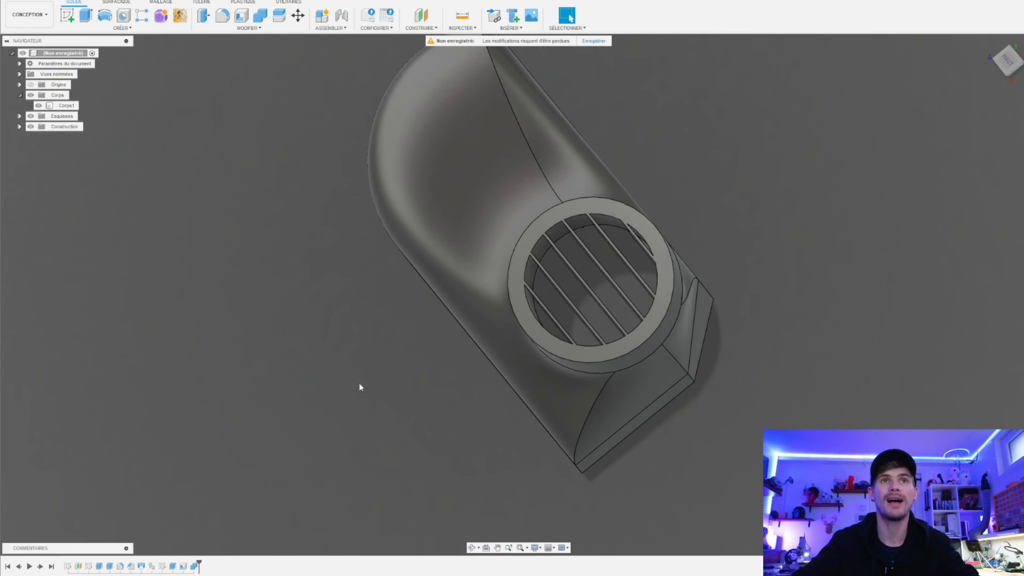
pyautogui.scroll(-3, 372, 394)
pyautogui.keyDown('shift'); pyautogui.moveTo(570, 412); pyautogui.dragTo(726, 395, button='middle'); pyautogui.keyUp('shift')
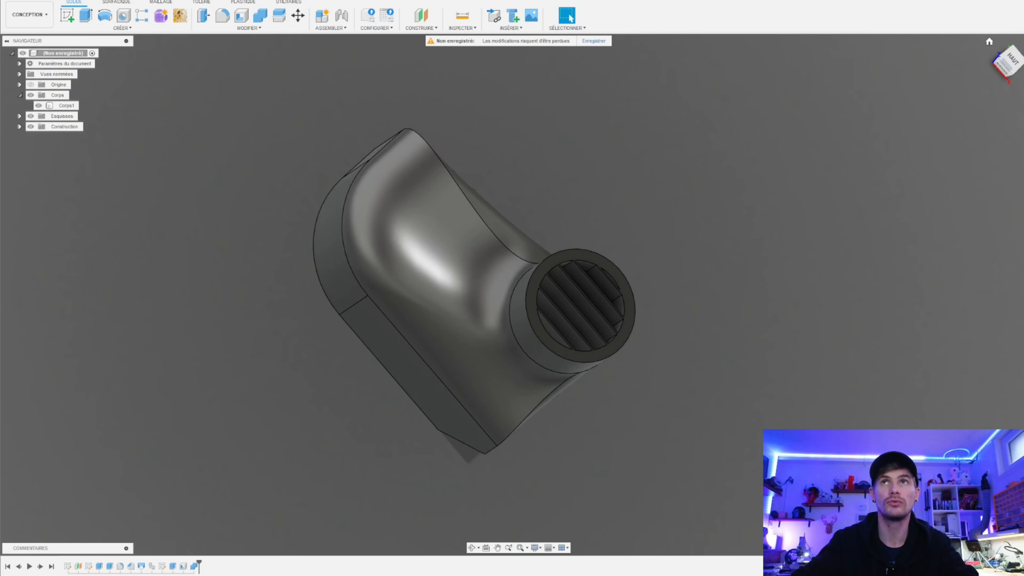
pyautogui.click(1011, 62)
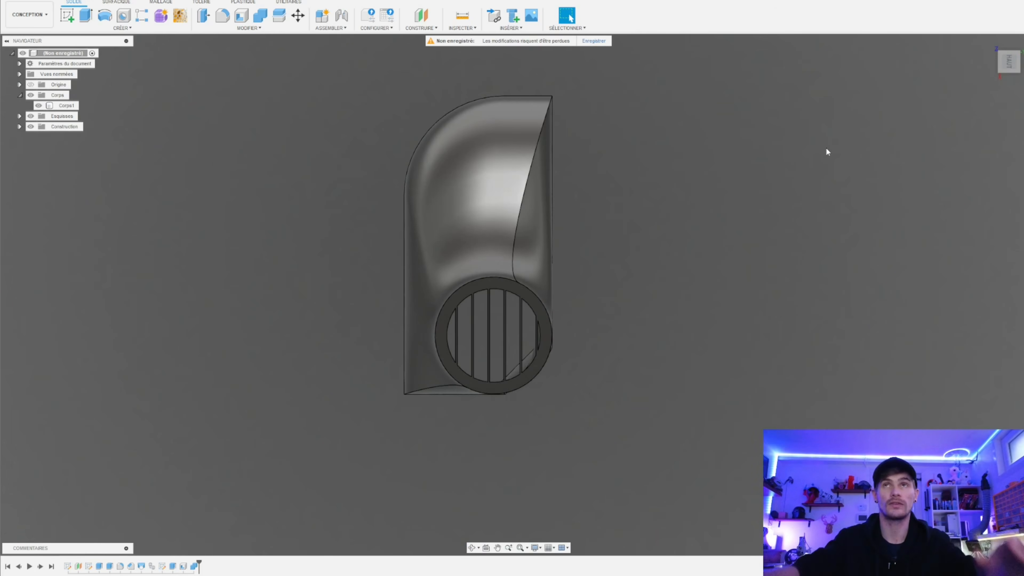
pyautogui.click(1019, 40)
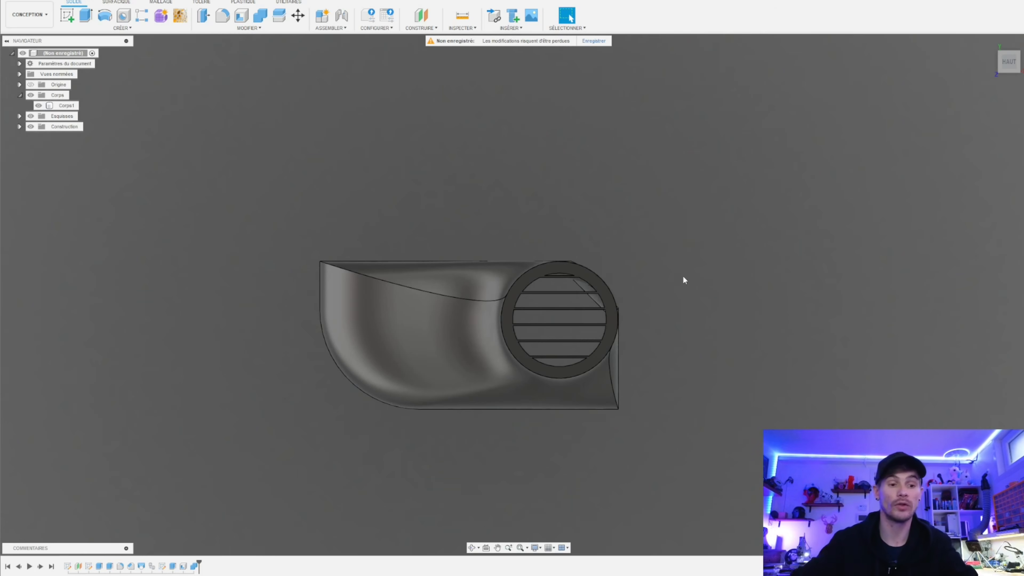
# - Undo the join, shell, wall intersection and wall pattern, back to the sketch holding a single thin wall rectangle
pyautogui.hotkey('ctrl', 'z')
pyautogui.hotkey('ctrl', 'z')
pyautogui.hotkey('ctrl', 'z')
pyautogui.hotkey('ctrl', 'z')
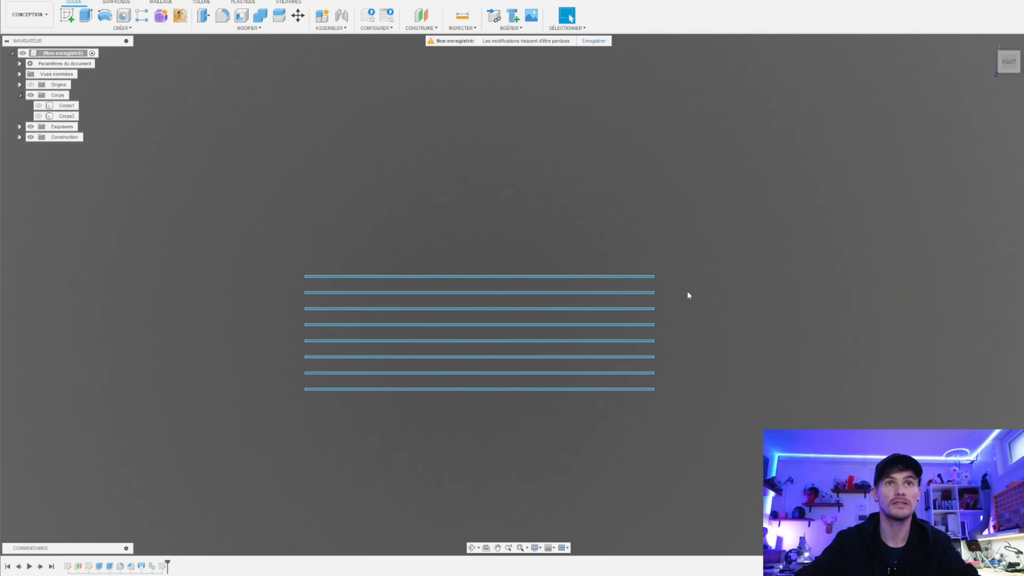
pyautogui.hotkey('ctrl', 'z')
pyautogui.hotkey('ctrl', 'z')
pyautogui.hotkey('ctrl', 'z')
pyautogui.hotkey('ctrl', 'z')
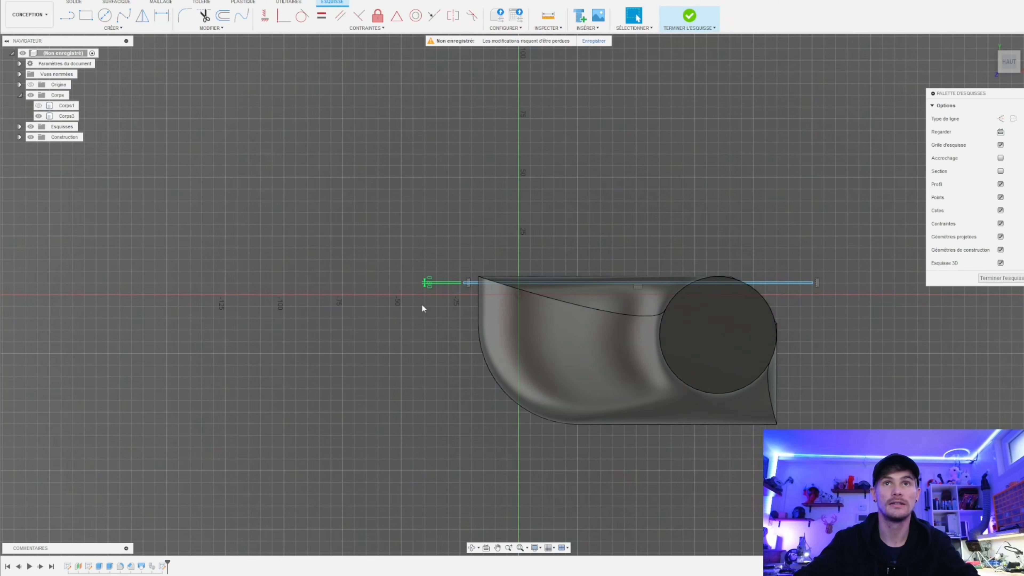
pyautogui.scroll(3, 519, 321)
pyautogui.moveTo(519, 321); pyautogui.dragTo(491, 313, button='middle')
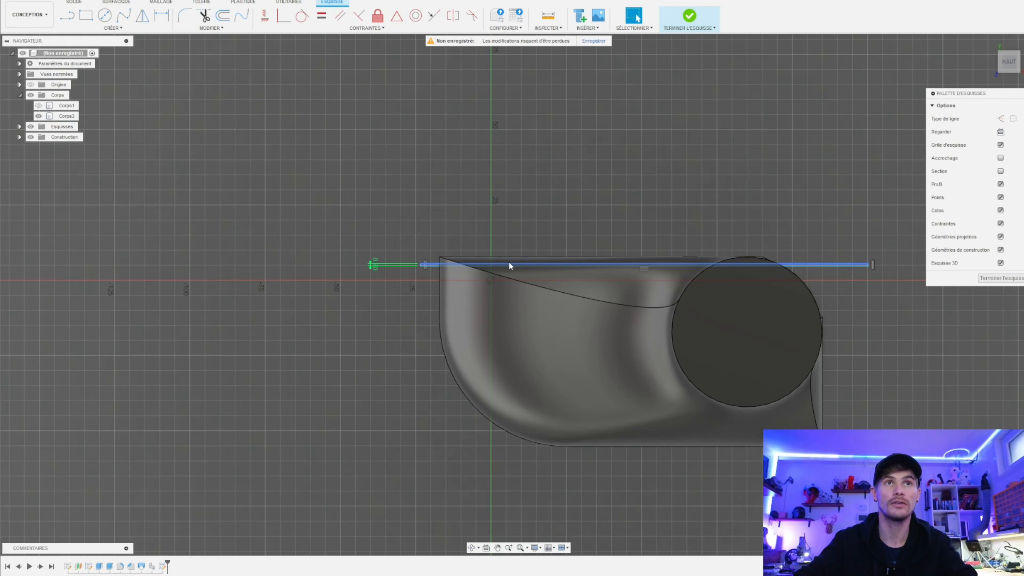
pyautogui.moveTo(508, 265); pyautogui.dragTo(497, 273)
pyautogui.scroll(-3, 249, 234)
pyautogui.scroll(3, 605, 292)
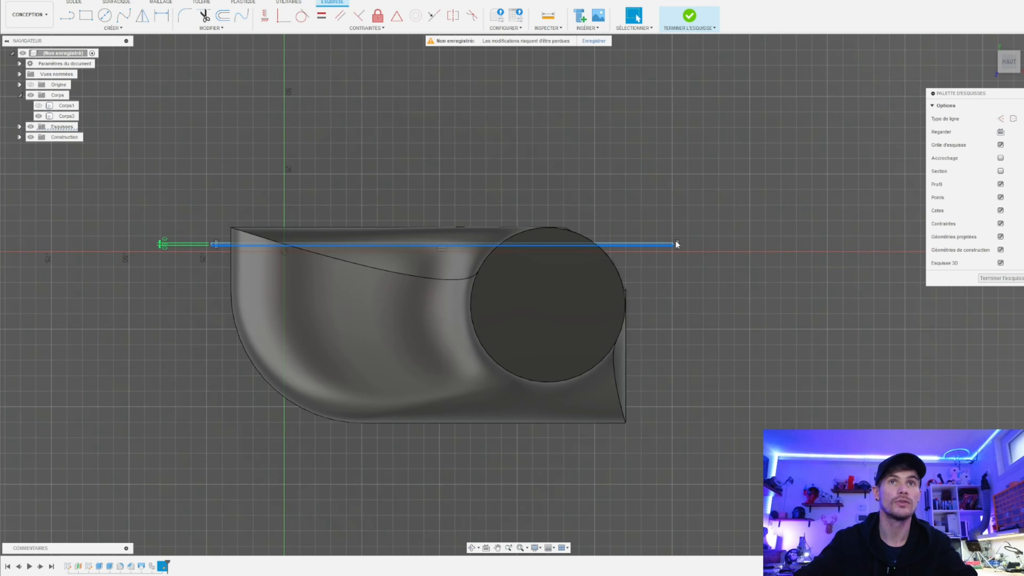
pyautogui.click(113, 28)
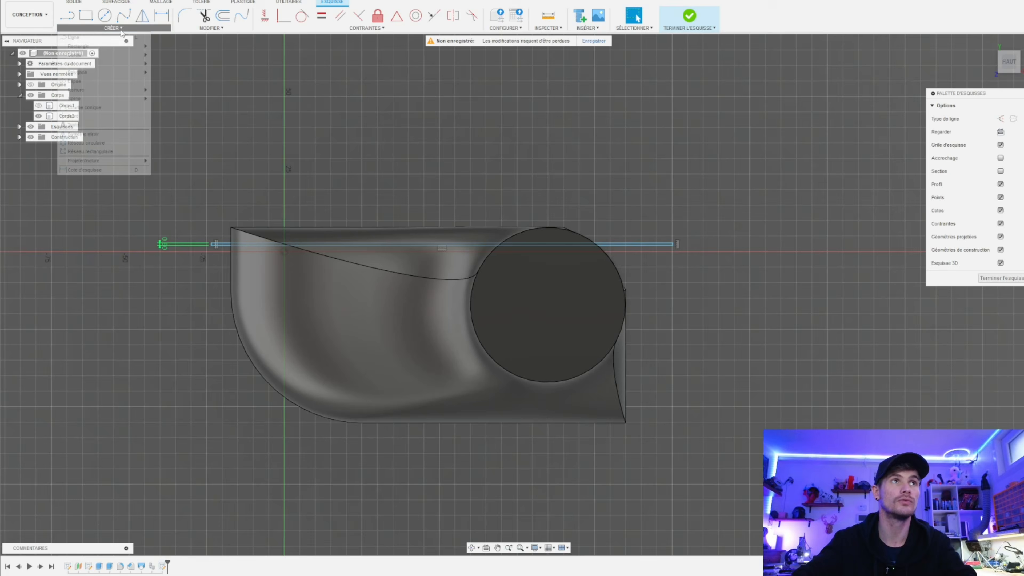
pyautogui.click(87, 143)
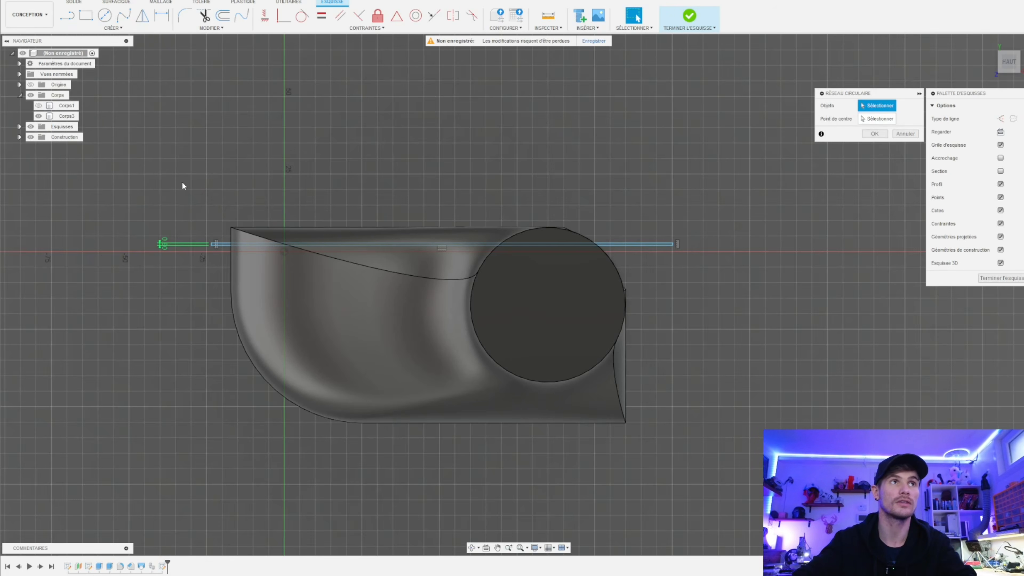
pyautogui.scroll(3, 657, 255)
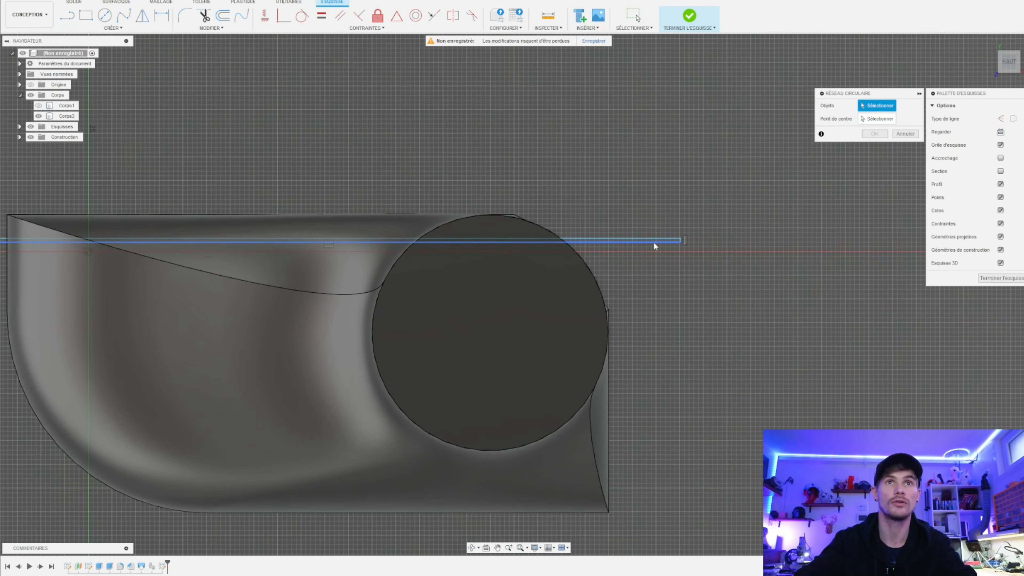
pyautogui.click(654, 243)
pyautogui.click(891, 119)
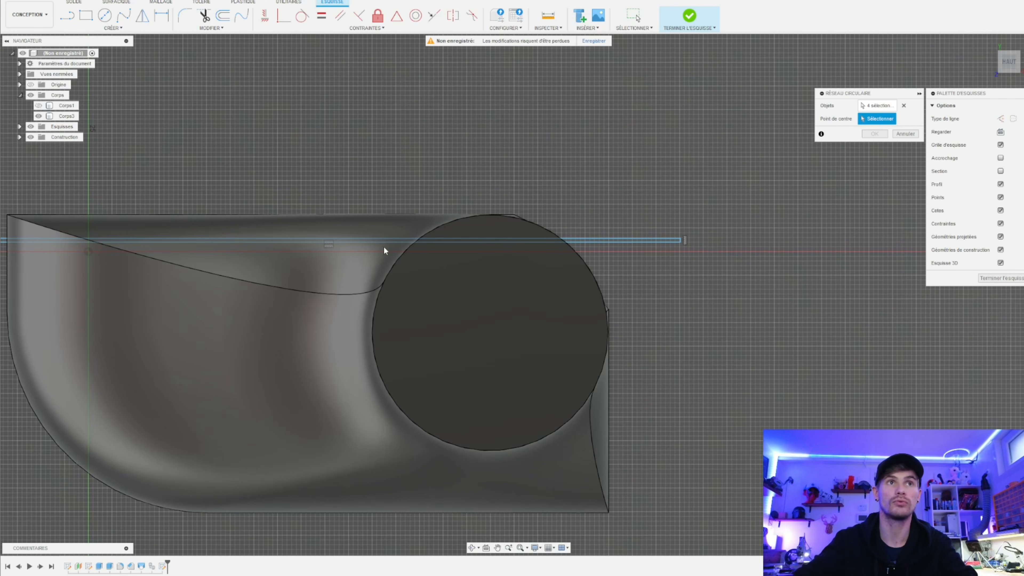
pyautogui.press('Escape')
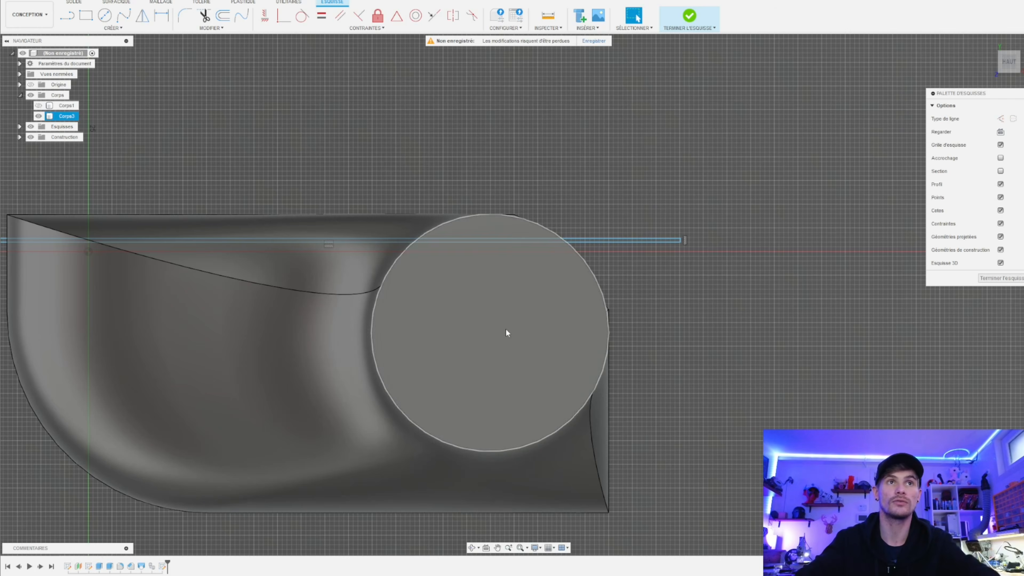
# - Project the cylinder's circular end edge into the wall sketch and convert the projected circle to construction geometry
pyautogui.click(593, 282)
pyautogui.press('p')
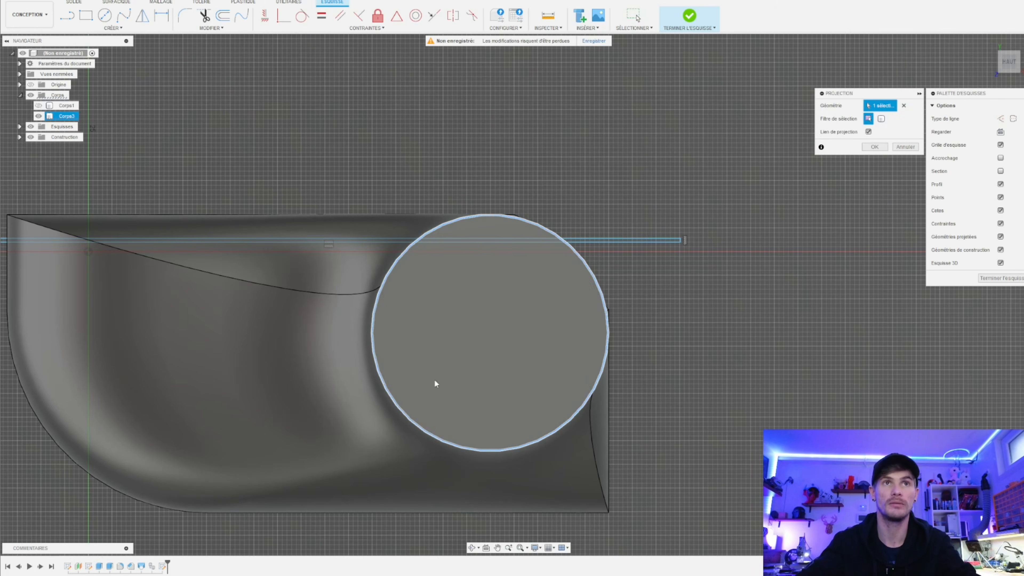
pyautogui.click(874, 146)
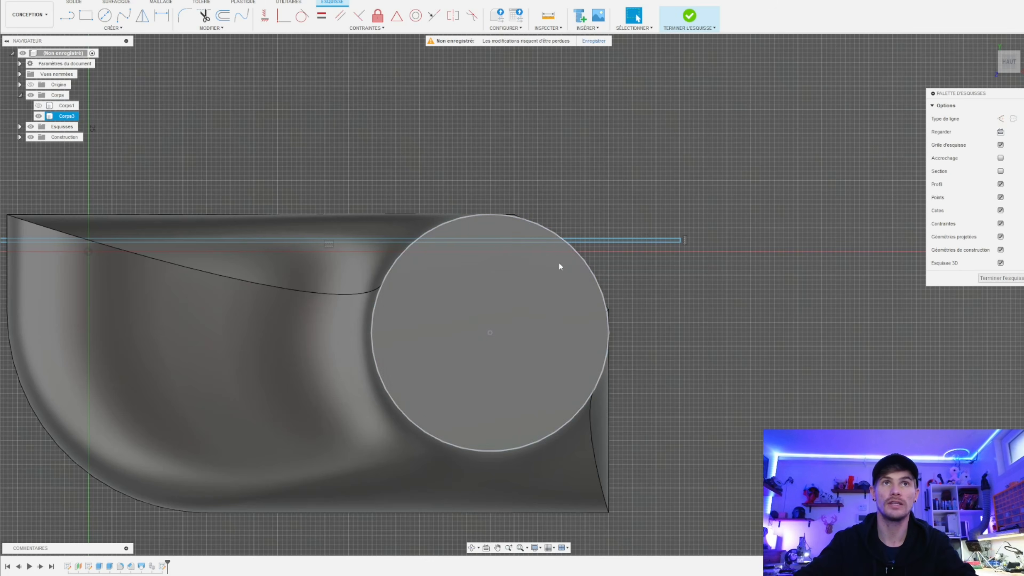
pyautogui.click(583, 259)
pyautogui.rightClick(584, 260)
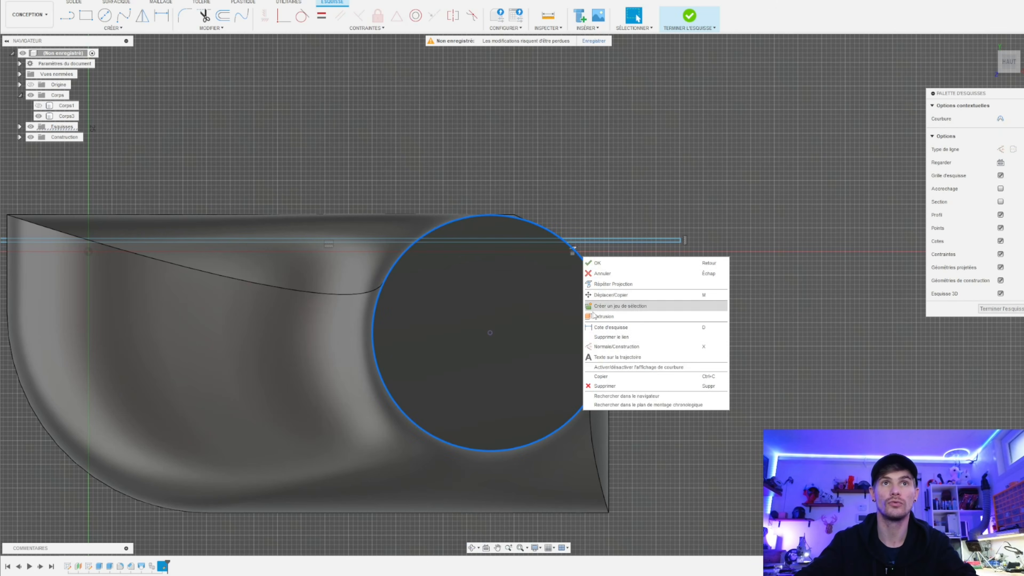
pyautogui.click(603, 347)
pyautogui.scroll(-2, 626, 233)
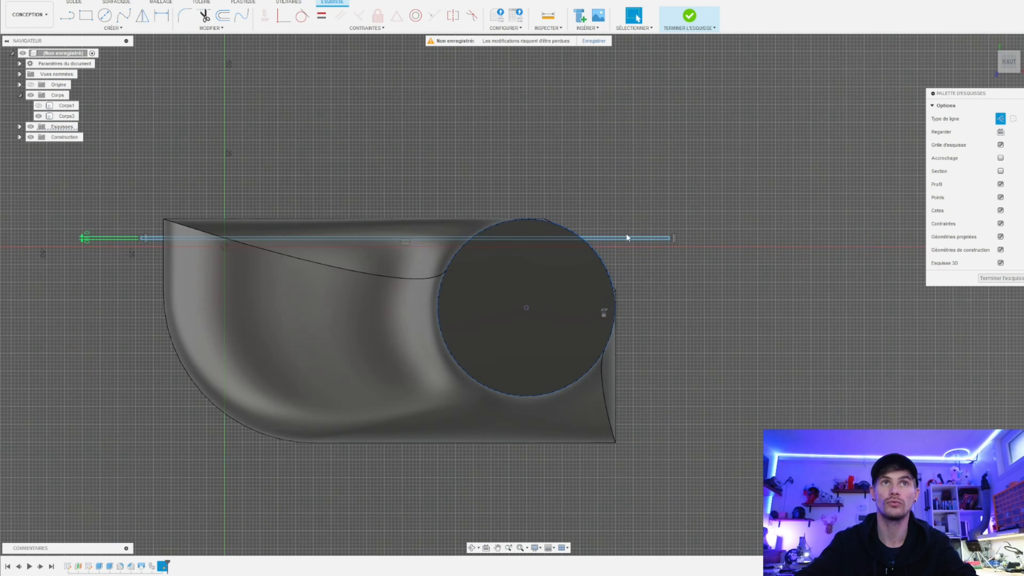
pyautogui.scroll(6, 602, 251)
pyautogui.scroll(-3, 564, 269)
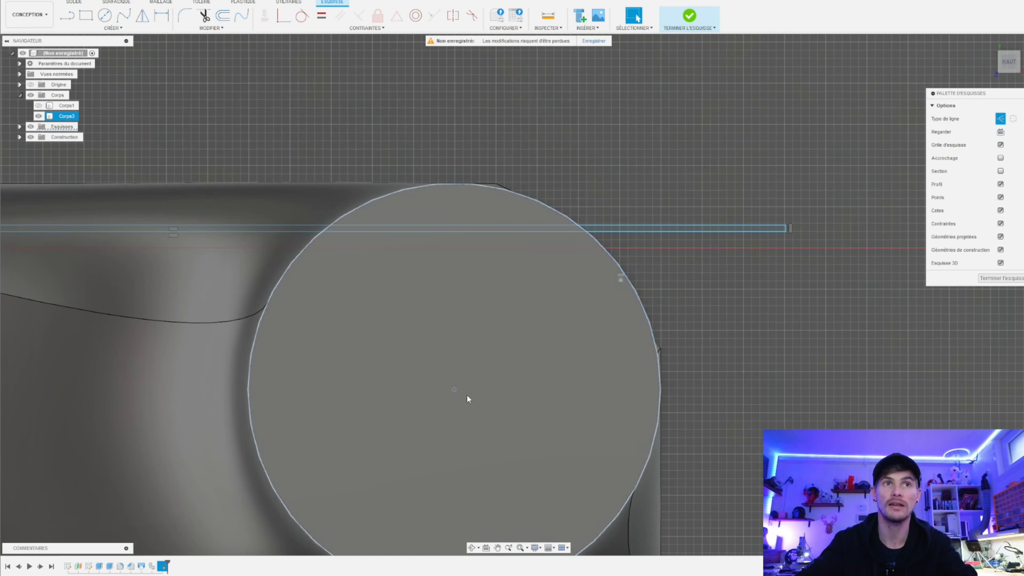
pyautogui.scroll(-3, 704, 267)
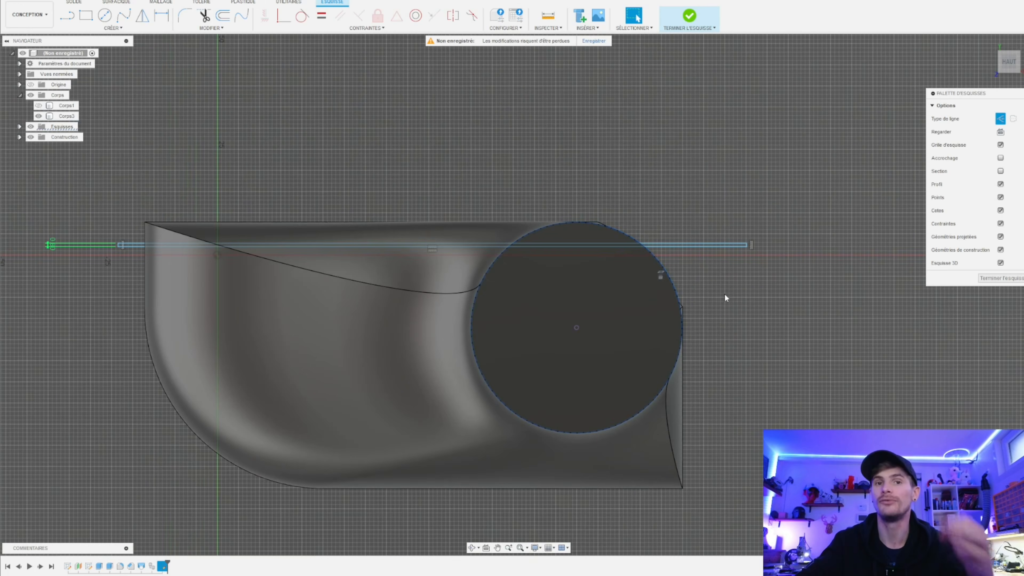
pyautogui.scroll(2, 615, 333)
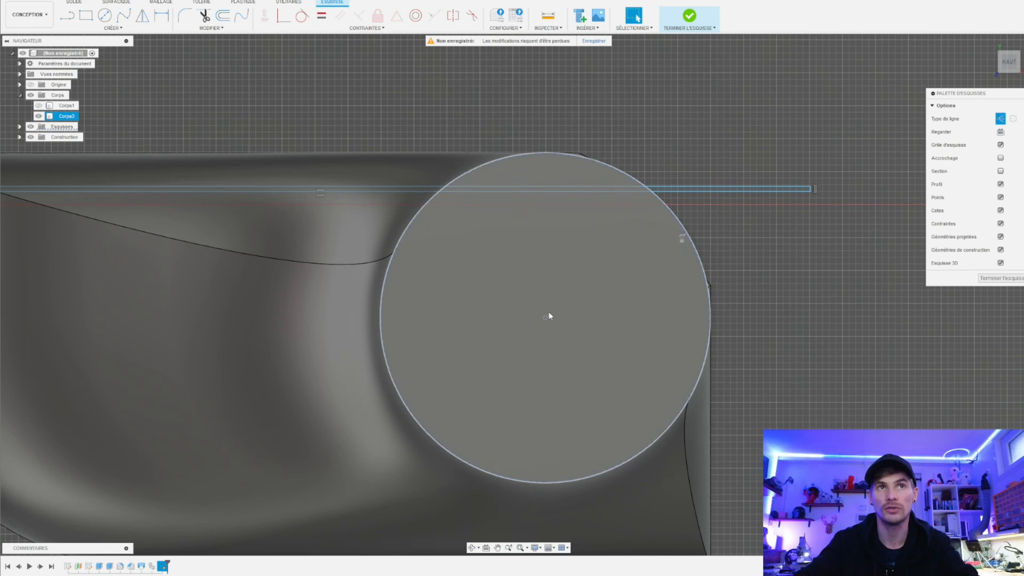
pyautogui.scroll(-3, 548, 311)
pyautogui.moveTo(875, 260); pyautogui.dragTo(830, 268, button='middle')
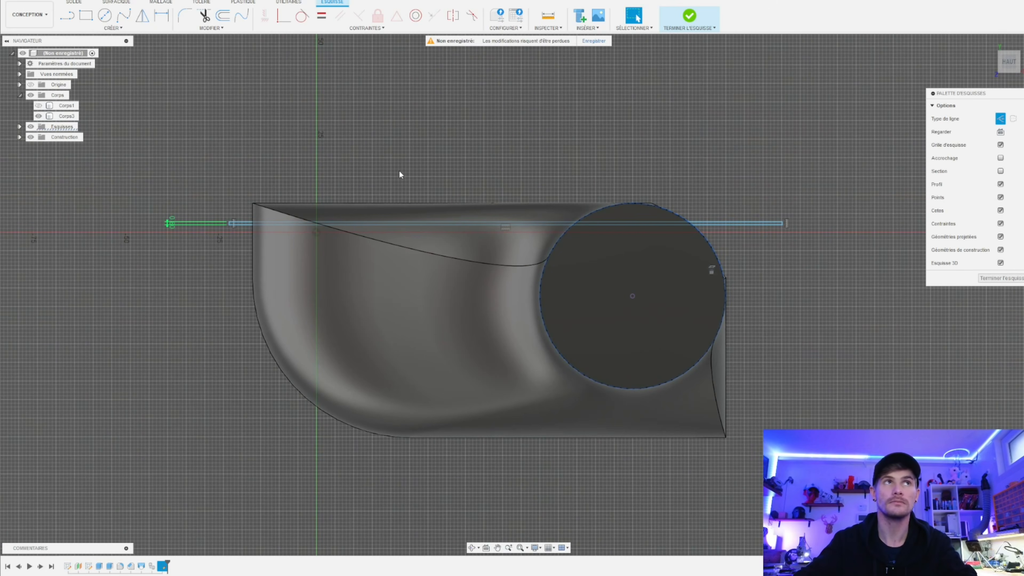
# - Try a partial circular pattern of the thin wall rectangle around the projected circle's centre, with a 90-degree angle and 5 instances
pyautogui.click(131, 28)
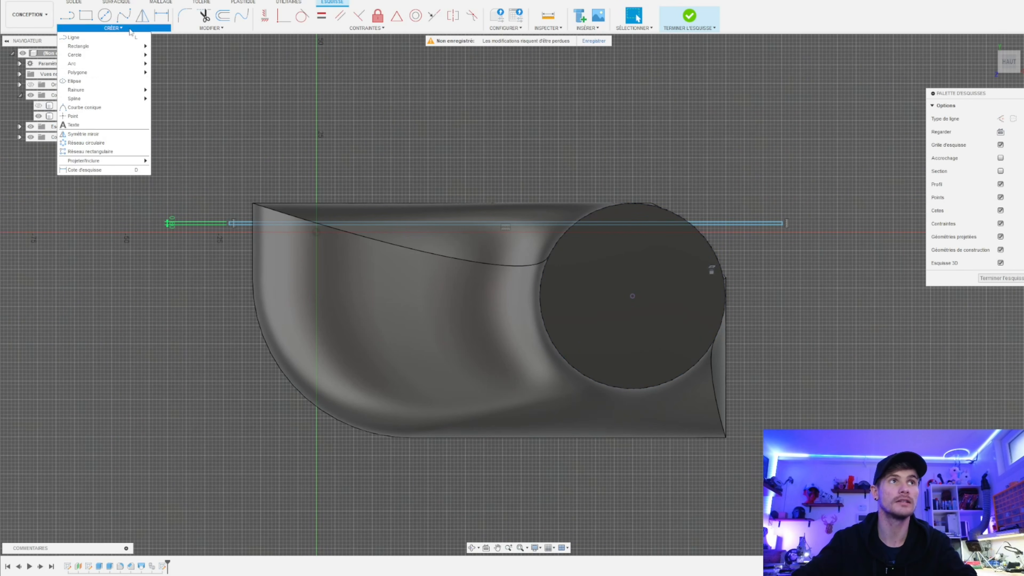
pyautogui.click(101, 139)
pyautogui.scroll(2, 223, 226)
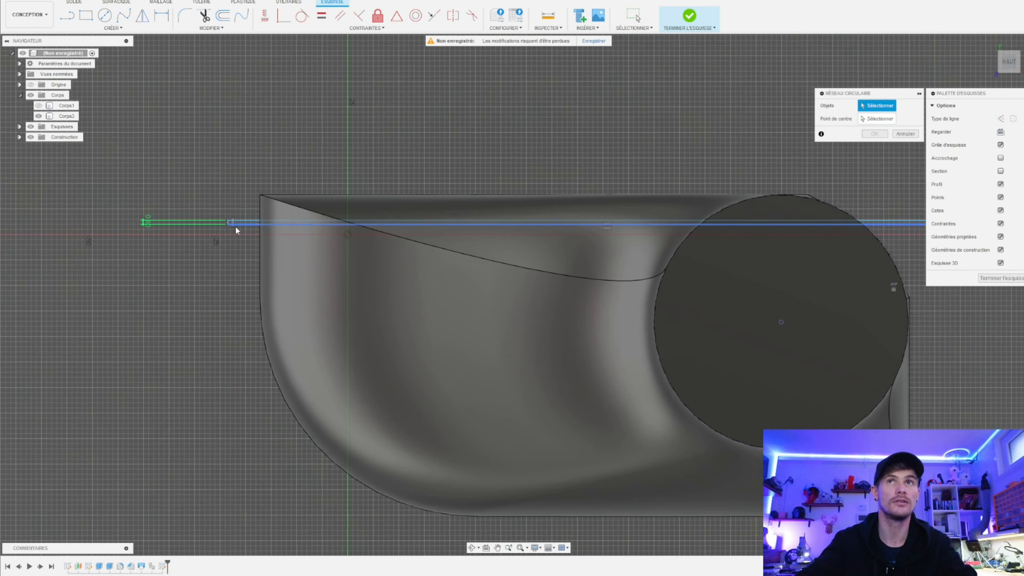
pyautogui.click(254, 224)
pyautogui.scroll(-2, 221, 117)
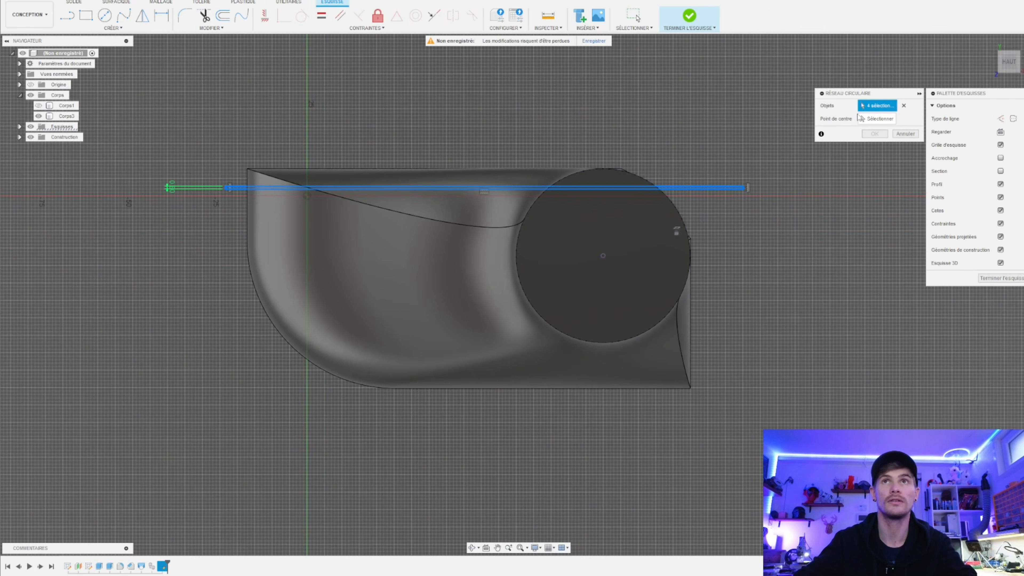
pyautogui.click(878, 119)
pyautogui.click(603, 256)
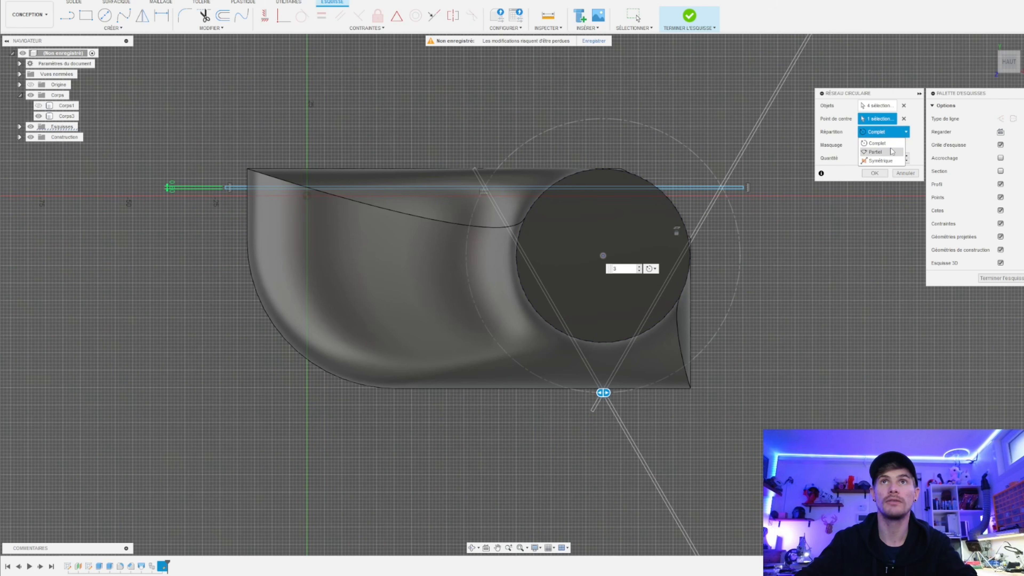
pyautogui.click(887, 151)
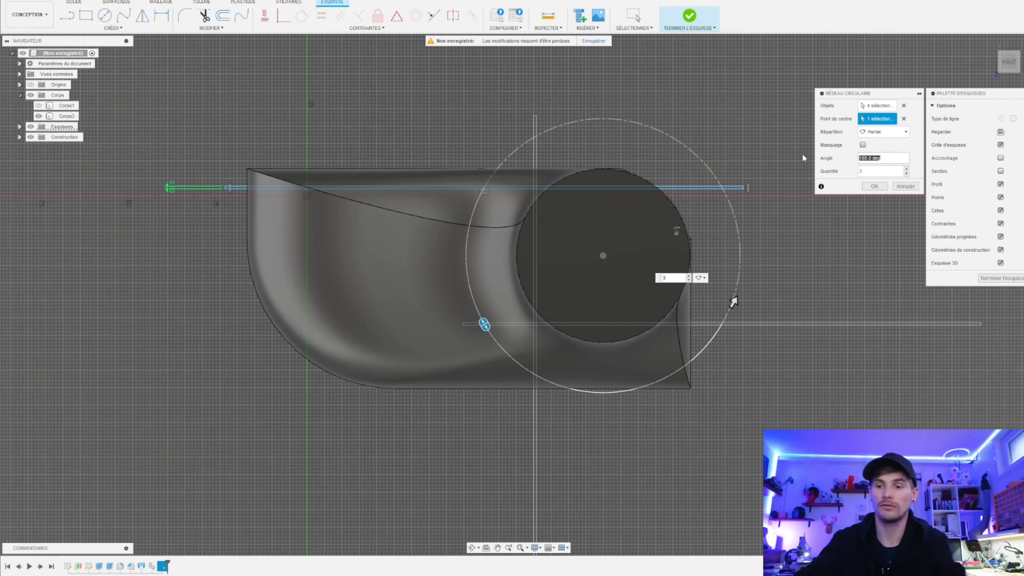
pyautogui.write('90')
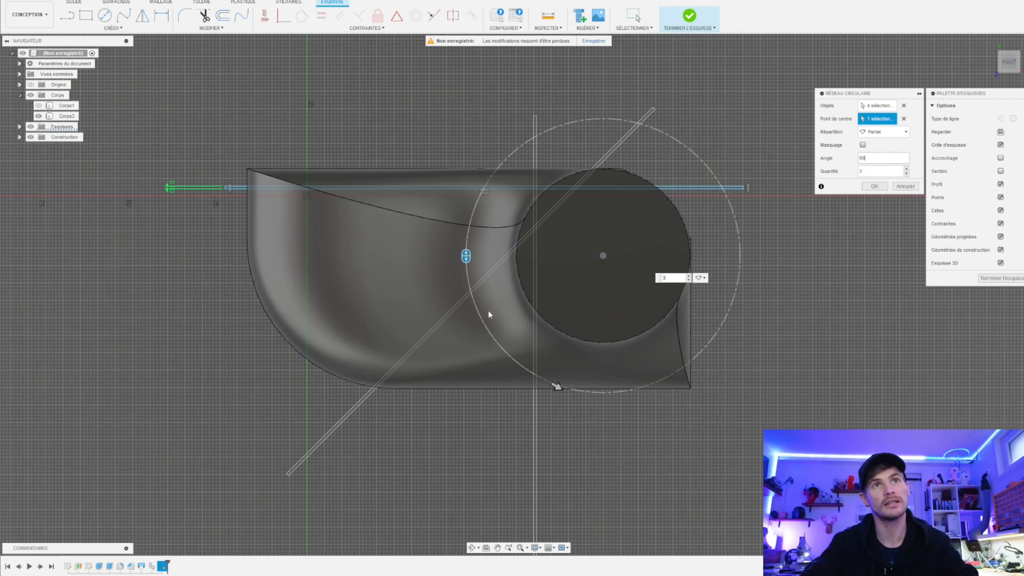
pyautogui.moveTo(464, 257); pyautogui.dragTo(479, 308)
pyautogui.moveTo(459, 264); pyautogui.dragTo(470, 229)
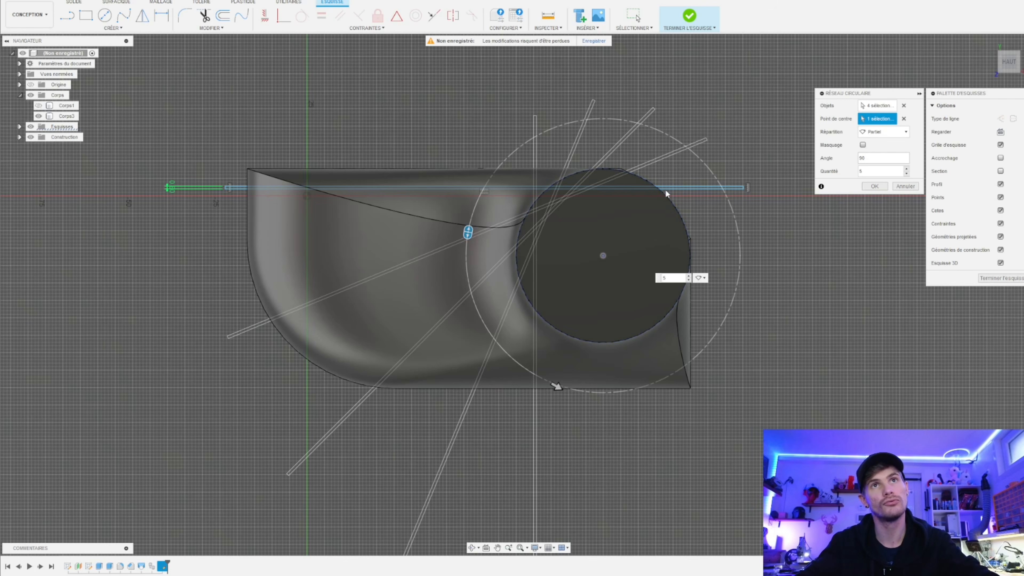
pyautogui.press('Escape')
# - Try to draw a line from the projected circle's centre diagonally to its edge
pyautogui.scroll(5, 614, 240)
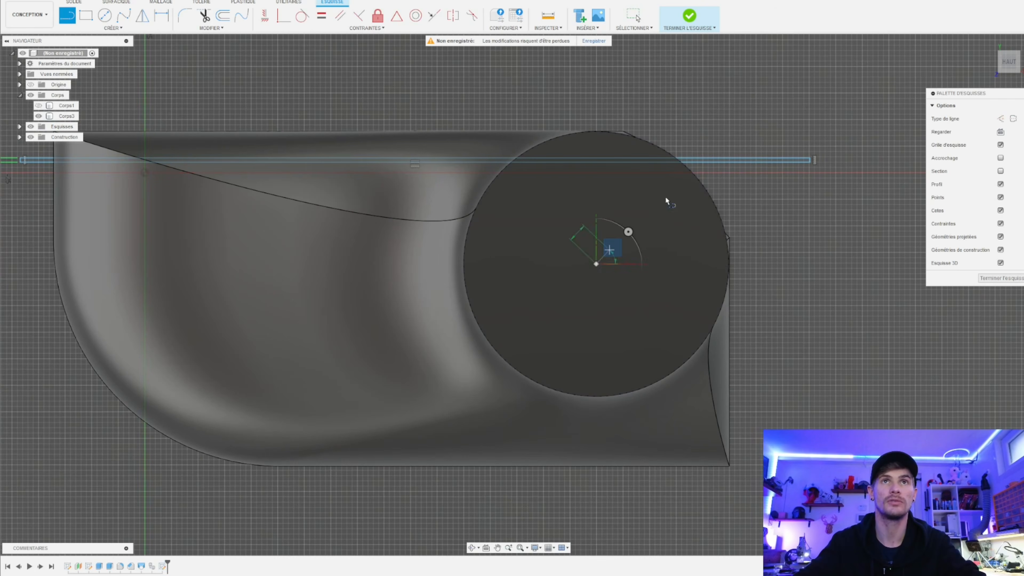
pyautogui.click(688, 167)
pyautogui.press('Escape')
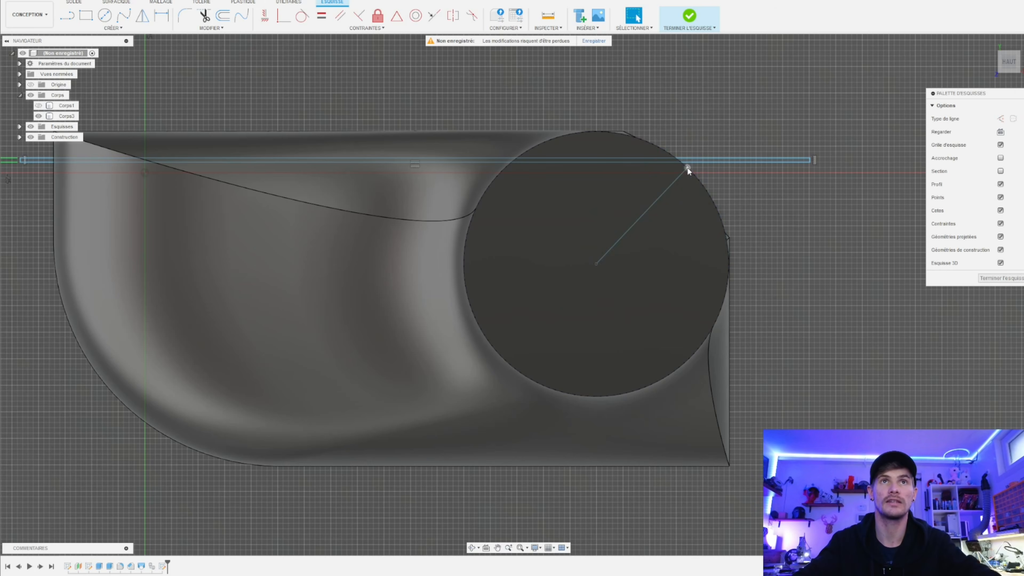
pyautogui.hotkey('ctrl', 'z')
# - Draw a line from the projected circle's centre to its edge at 45 degrees
pyautogui.press('l')
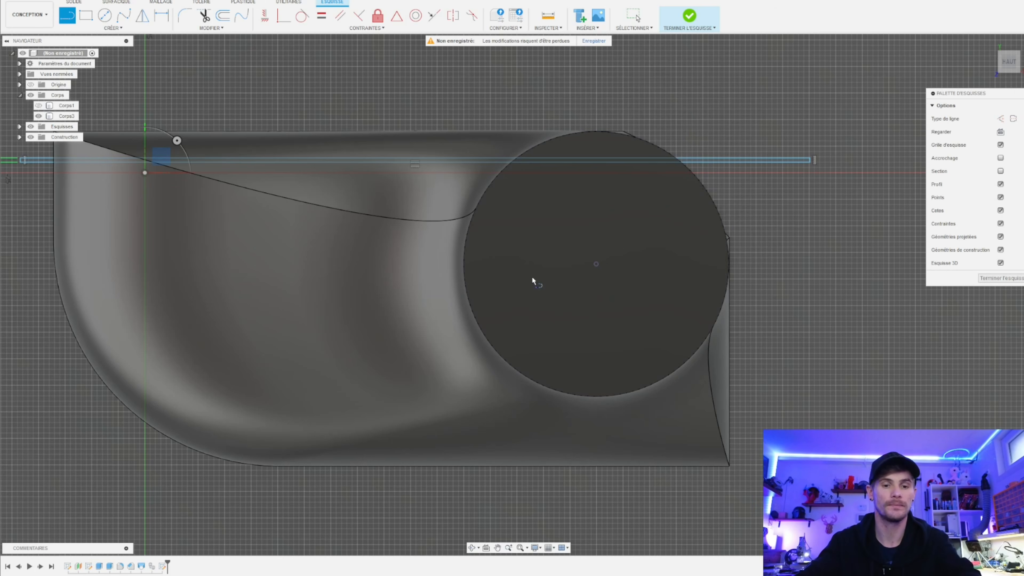
pyautogui.click(596, 264)
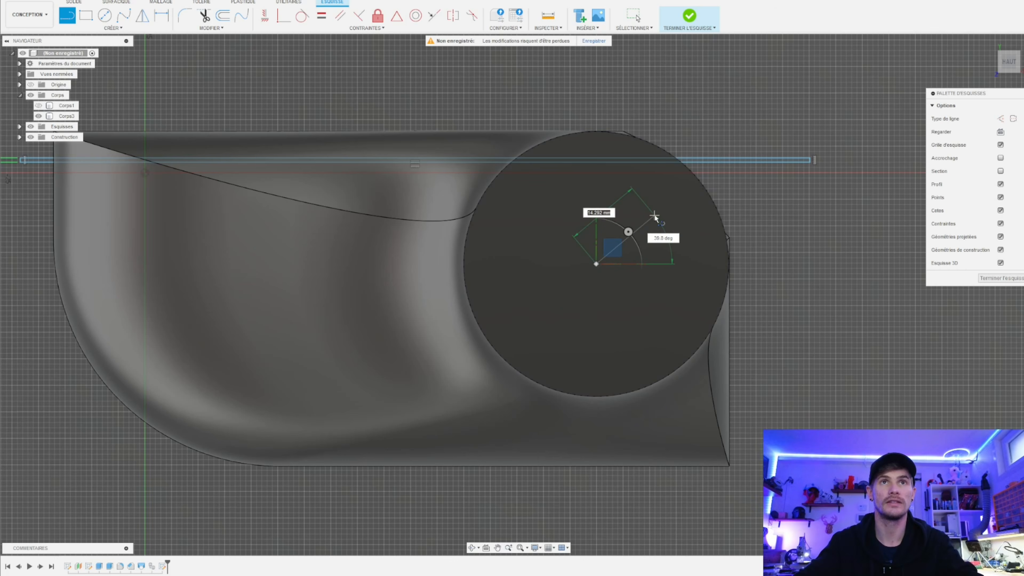
pyautogui.press('Tab')
pyautogui.write('45')
pyautogui.press('Tab')
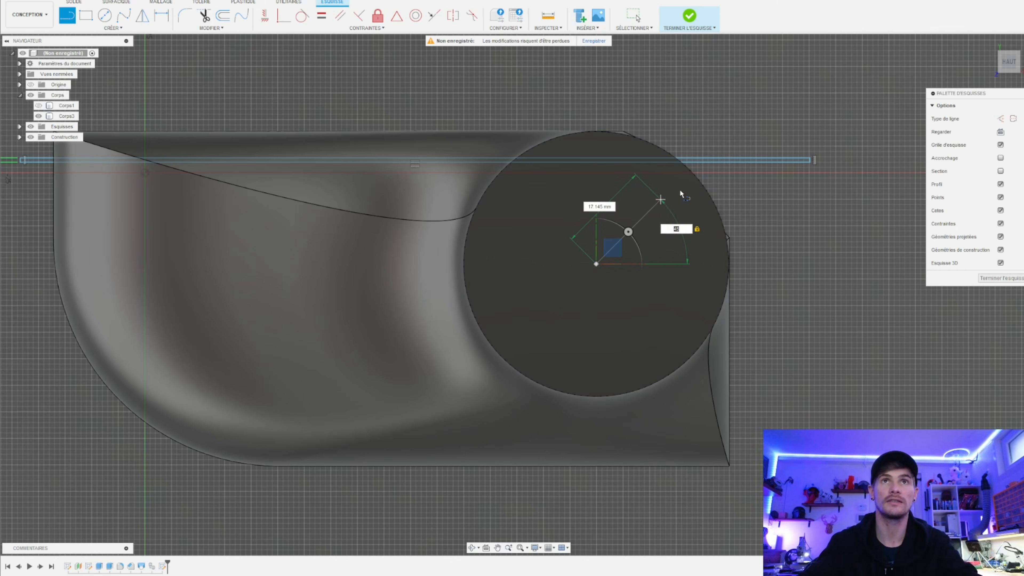
pyautogui.click(691, 169)
pyautogui.scroll(6, 692, 172)
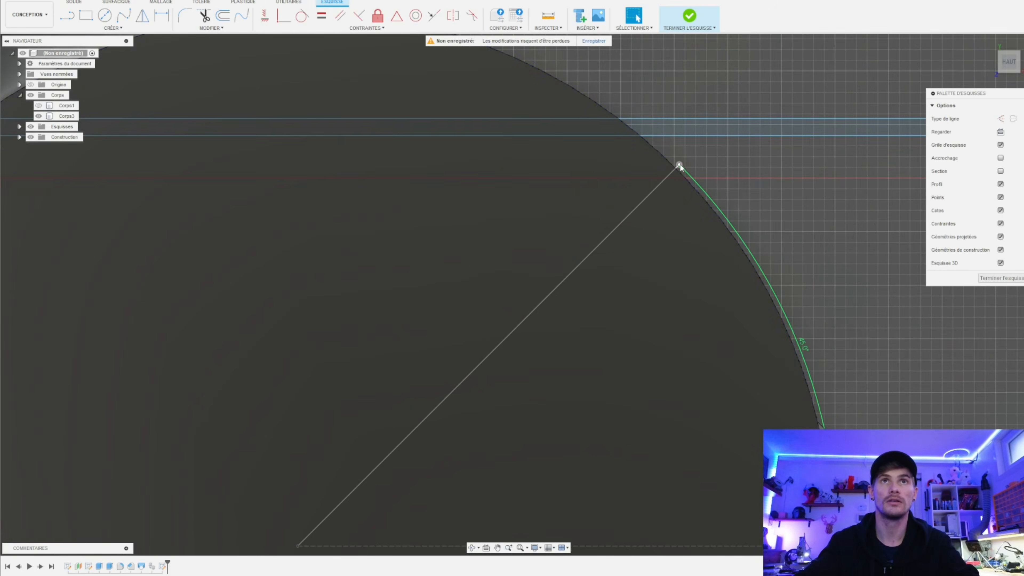
pyautogui.press('Escape')
pyautogui.click(283, 15)
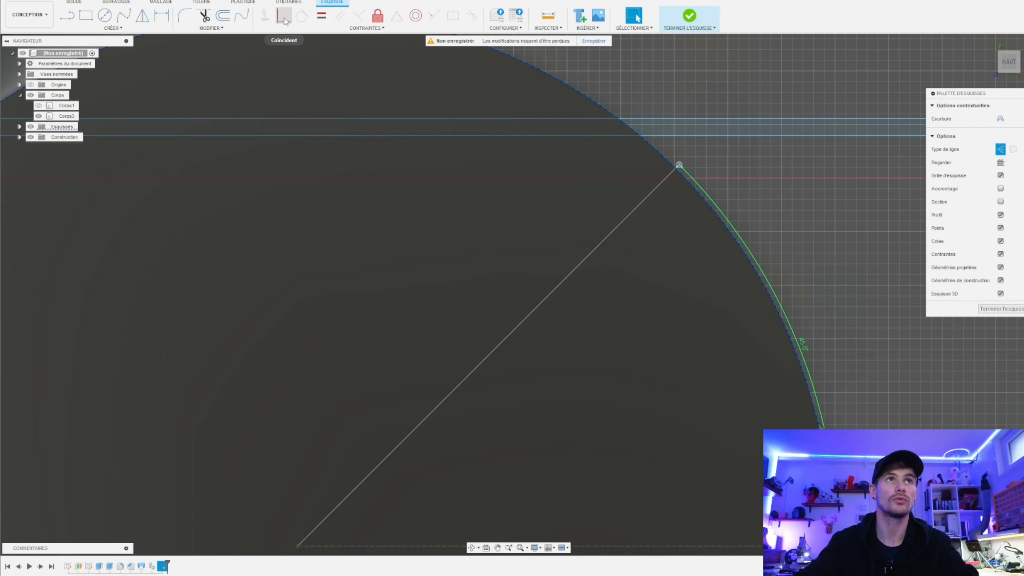
pyautogui.scroll(-5, 625, 171)
pyautogui.scroll(5, 661, 161)
pyautogui.press('Escape')
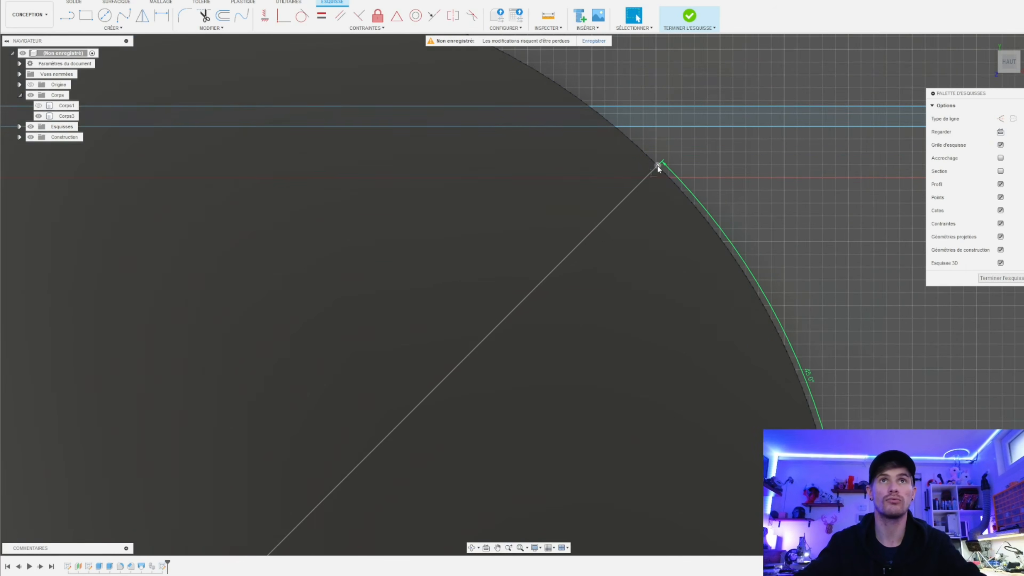
# - Start a circular pattern of the thin wall rectangle centred on the diagonal line's end point on the projected circle
pyautogui.scroll(-3, 681, 187)
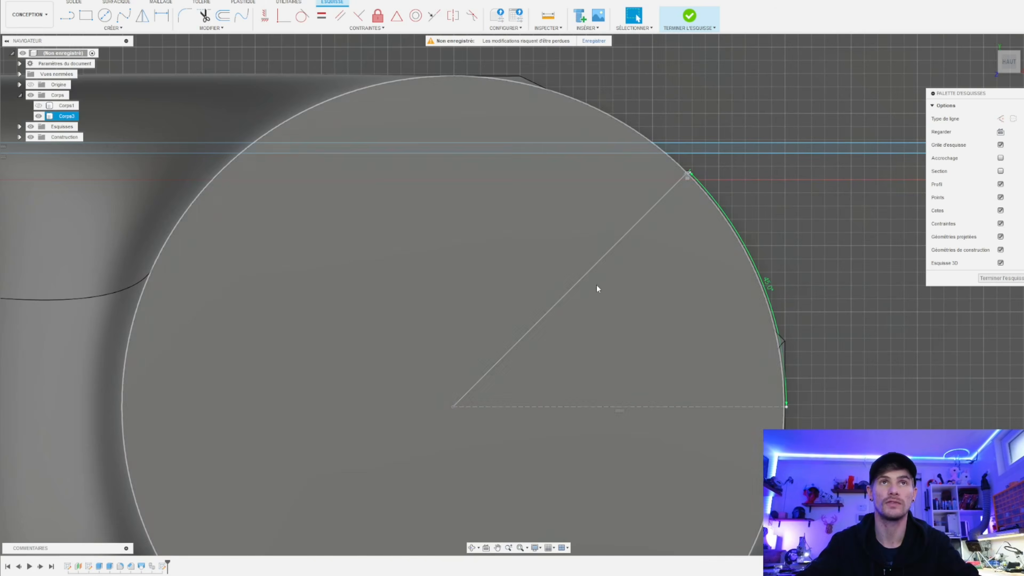
pyautogui.scroll(-3, 649, 335)
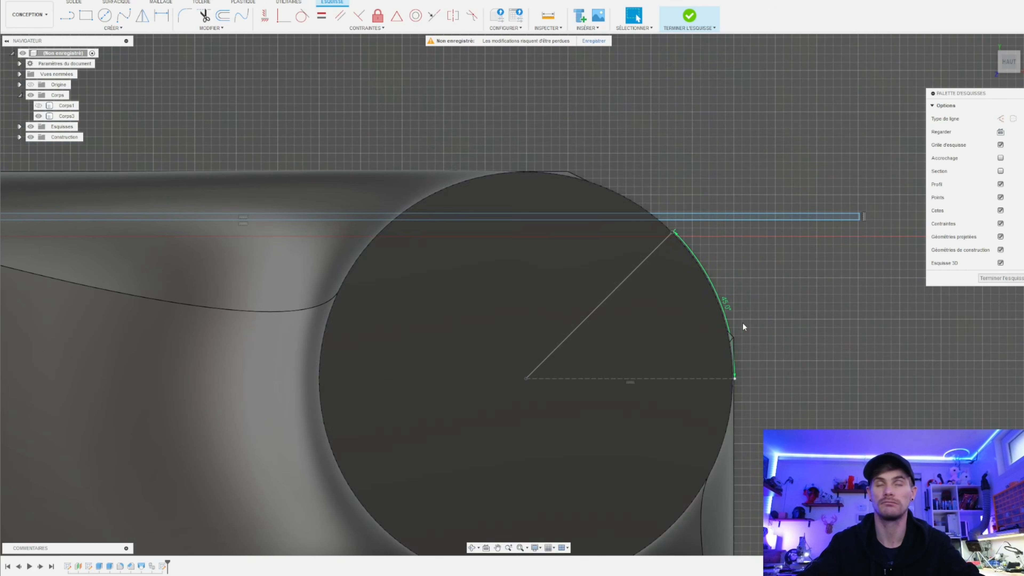
pyautogui.scroll(2, 722, 363)
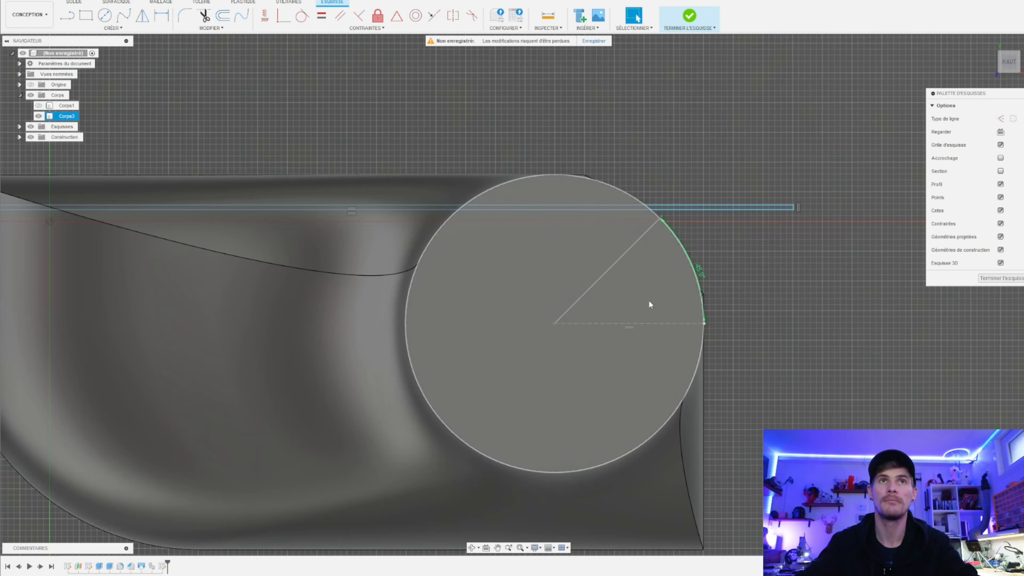
pyautogui.scroll(-3, 693, 315)
pyautogui.scroll(2, 700, 366)
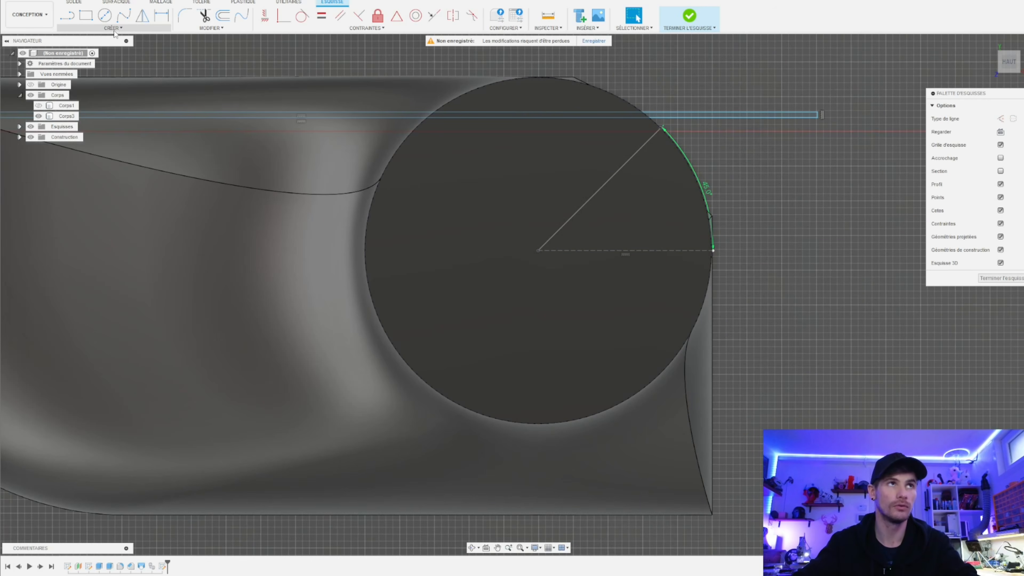
pyautogui.click(116, 29)
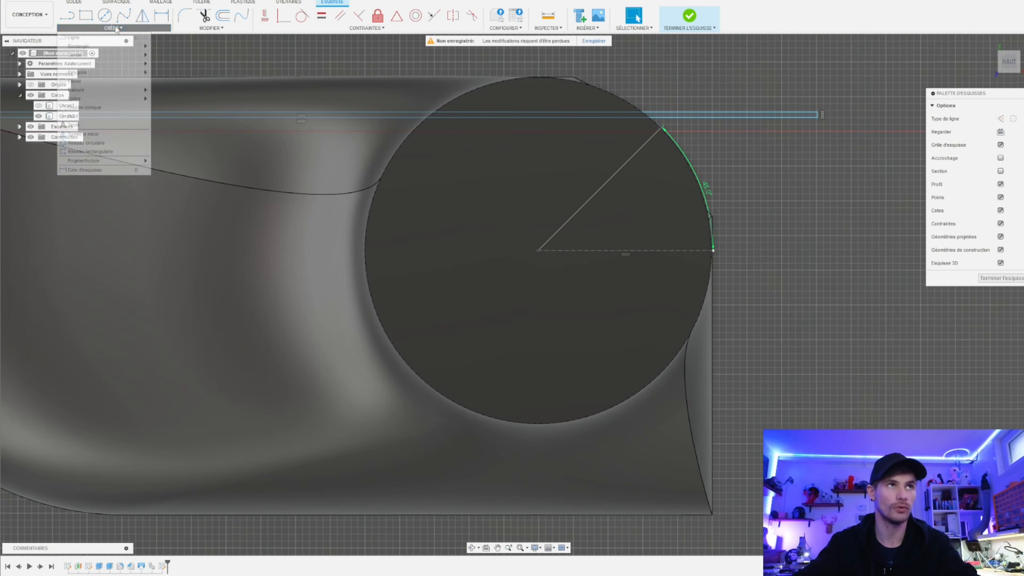
pyautogui.click(86, 143)
pyautogui.click(722, 118)
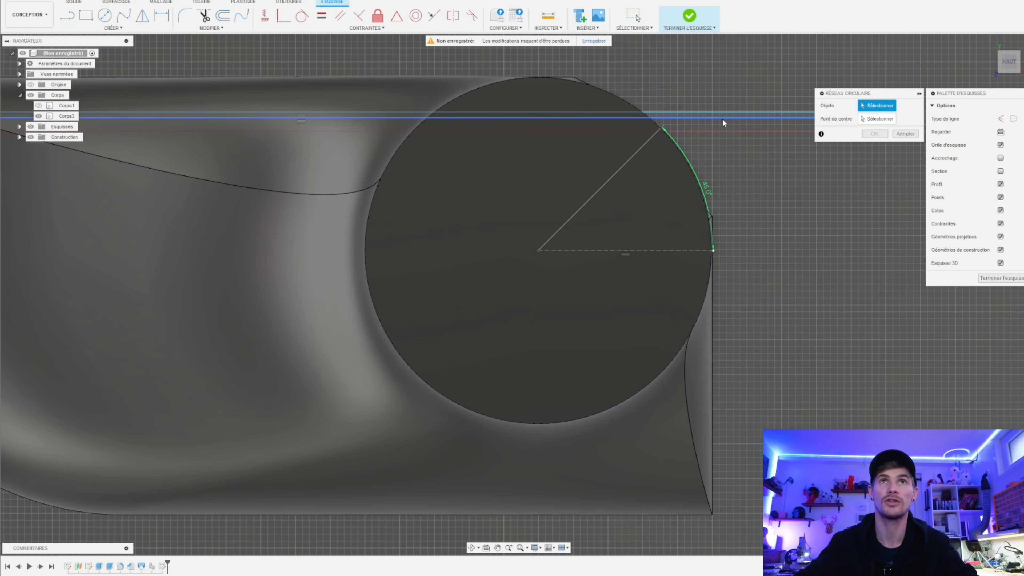
pyautogui.click(879, 118)
pyautogui.click(661, 128)
pyautogui.scroll(-3, 616, 173)
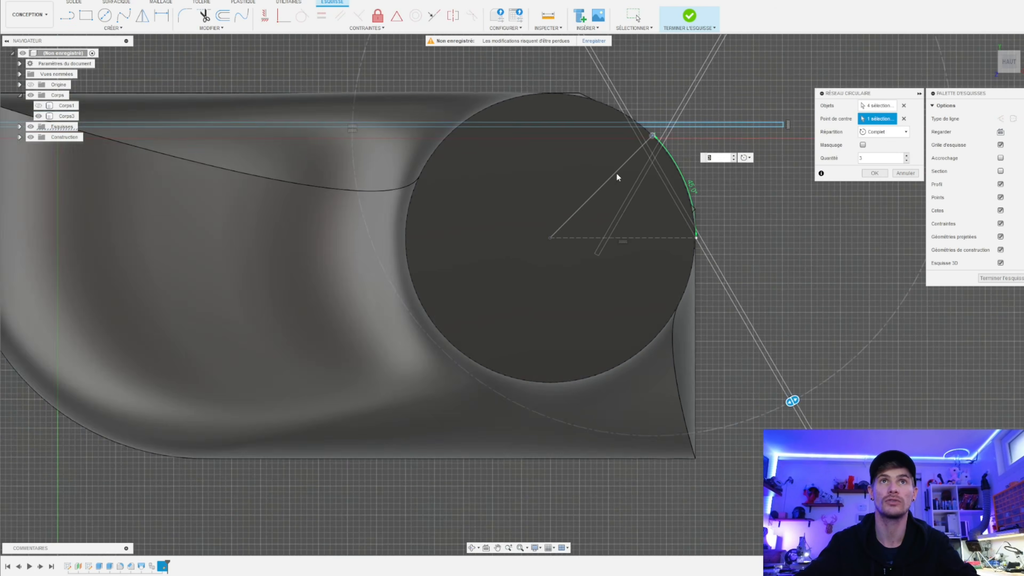
# - Set the circular pattern to partial distribution with a 90-degree angle and 8 instances, and create it
pyautogui.click(898, 136)
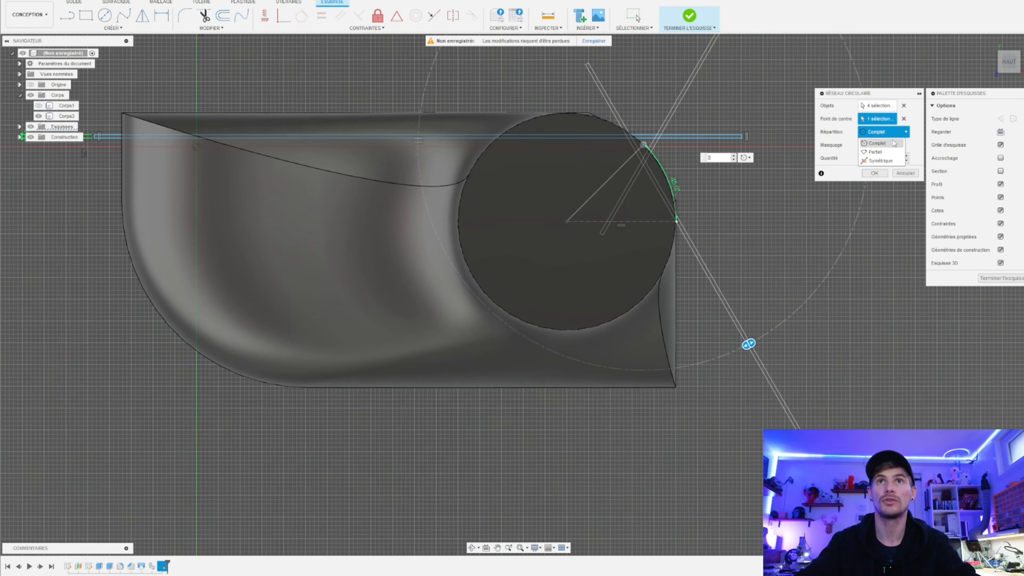
pyautogui.click(884, 153)
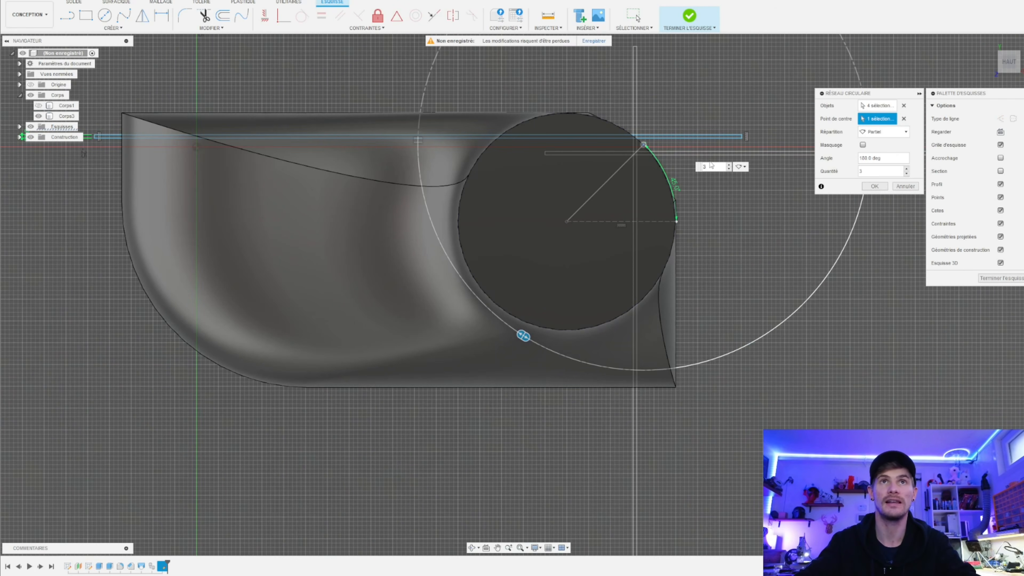
pyautogui.write('90')
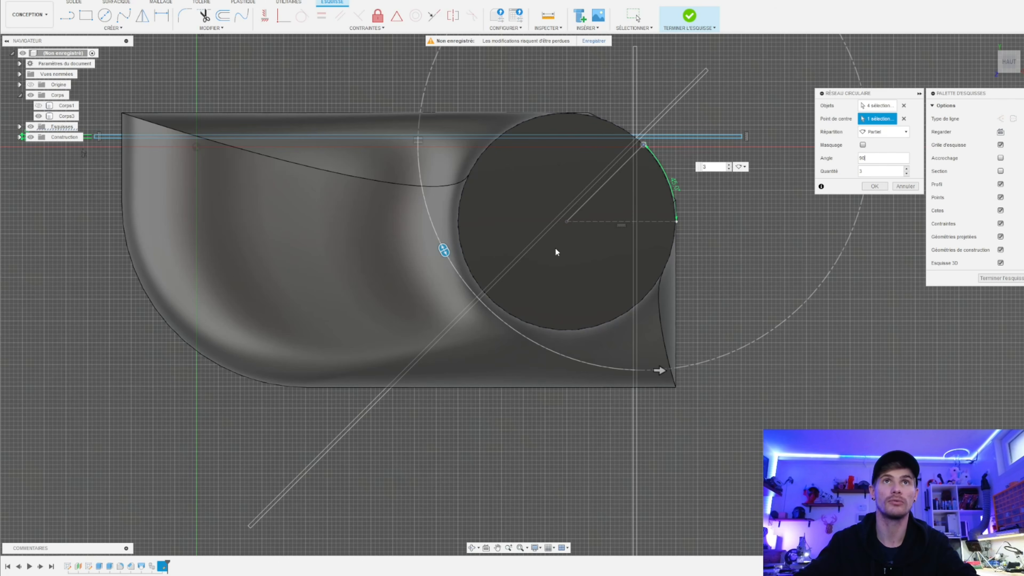
pyautogui.click(906, 169)
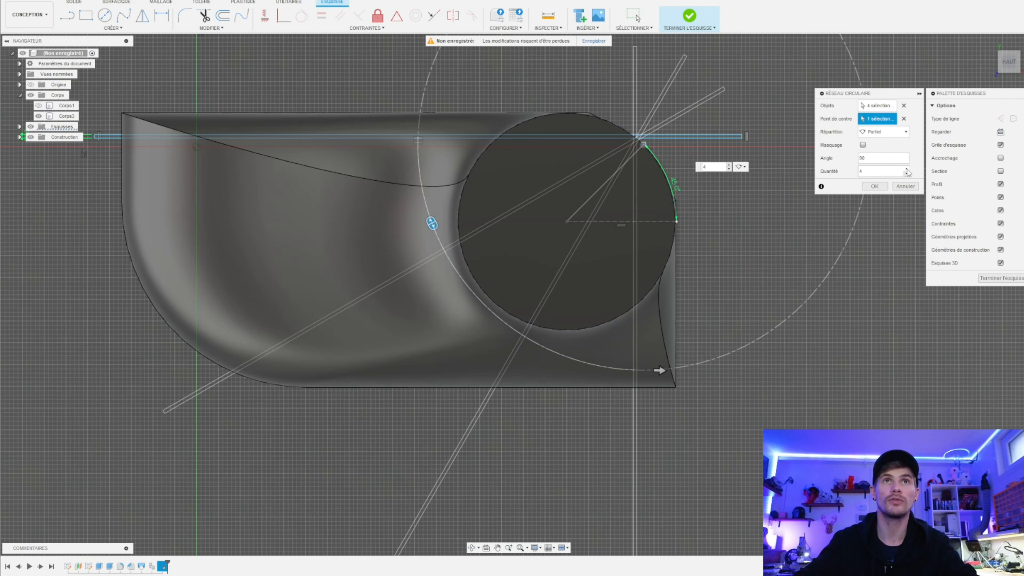
pyautogui.click(906, 169)
pyautogui.click(907, 169)
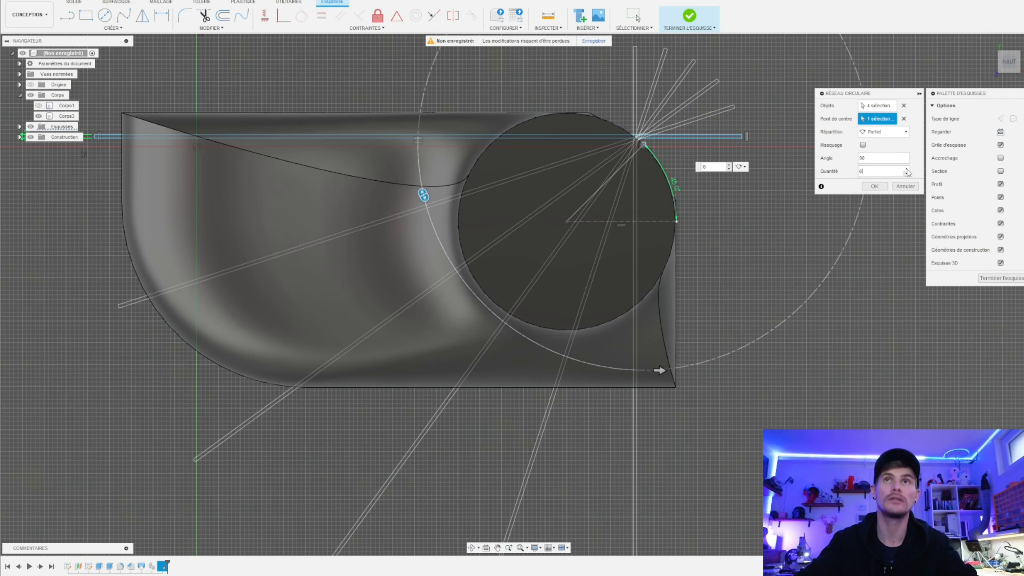
pyautogui.click(906, 170)
pyautogui.click(907, 169)
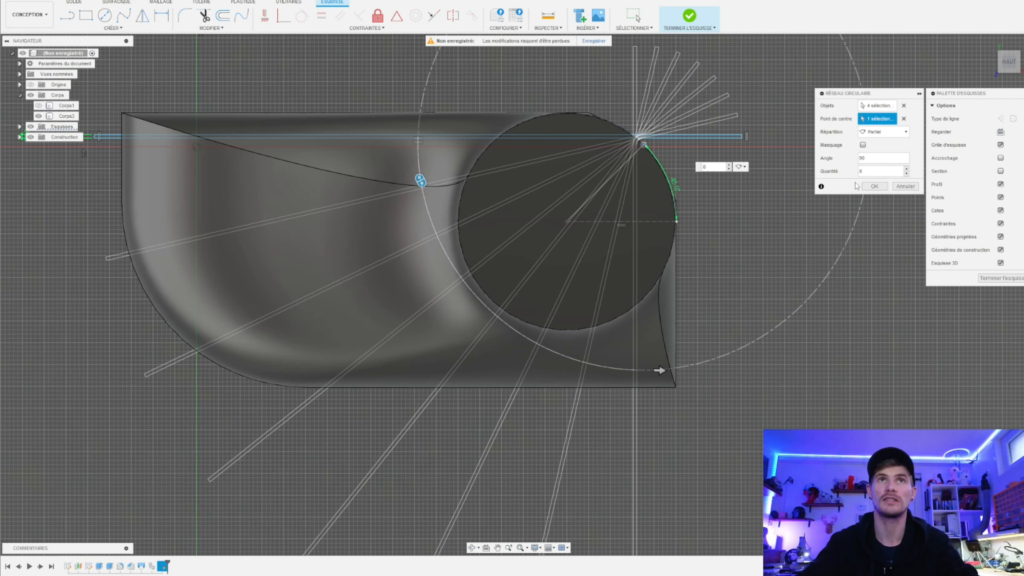
pyautogui.click(874, 186)
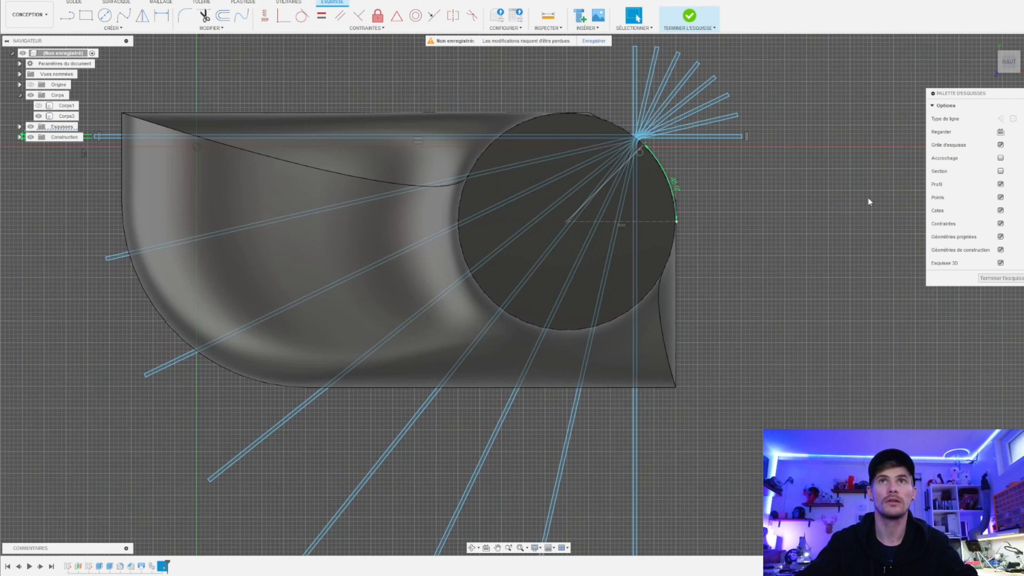
# - Hide the second body so only the fanned wall sketch remains, and finish the sketch
pyautogui.scroll(-3, 797, 248)
pyautogui.scroll(1, 802, 275)
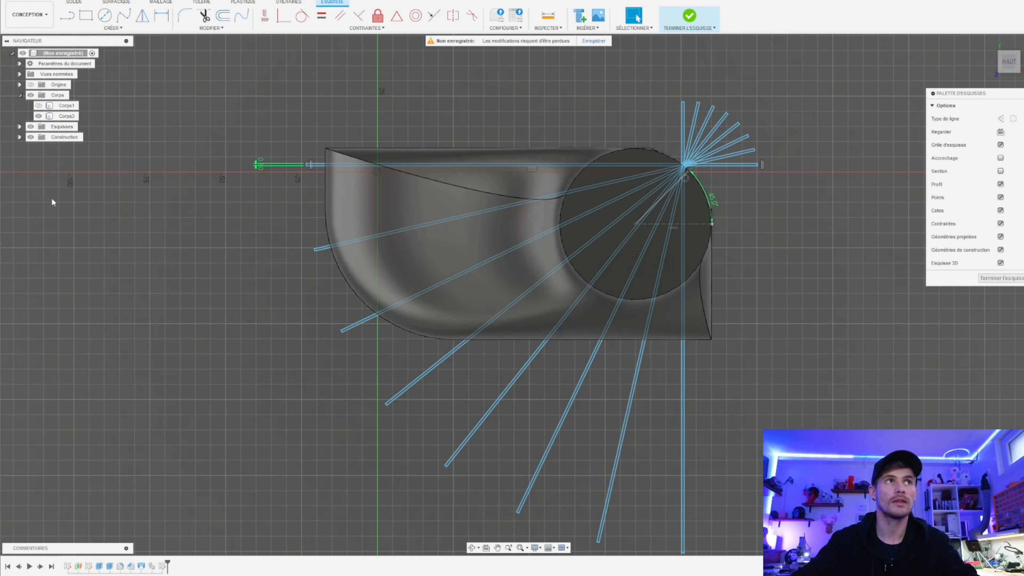
pyautogui.click(38, 115)
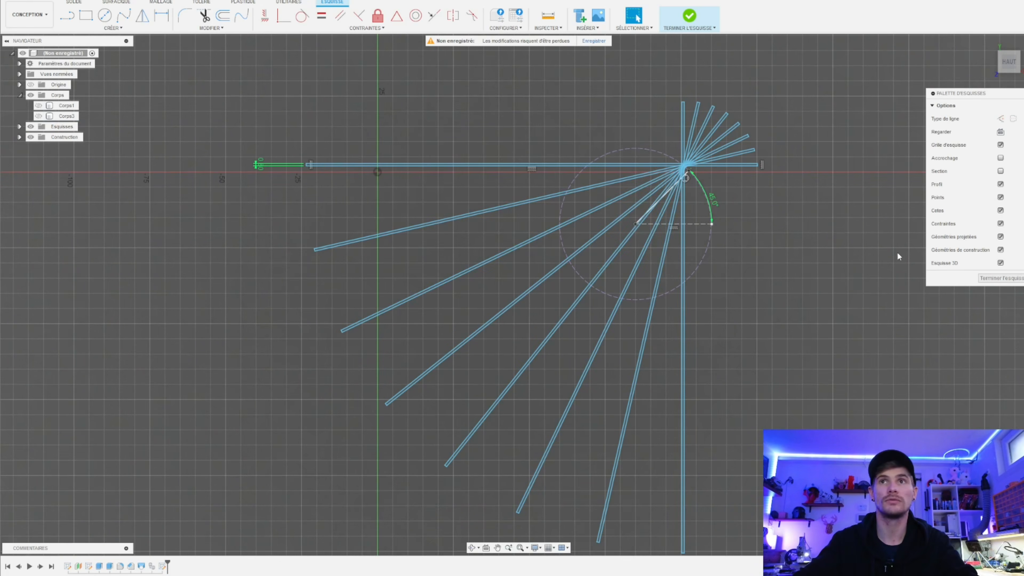
pyautogui.click(1011, 278)
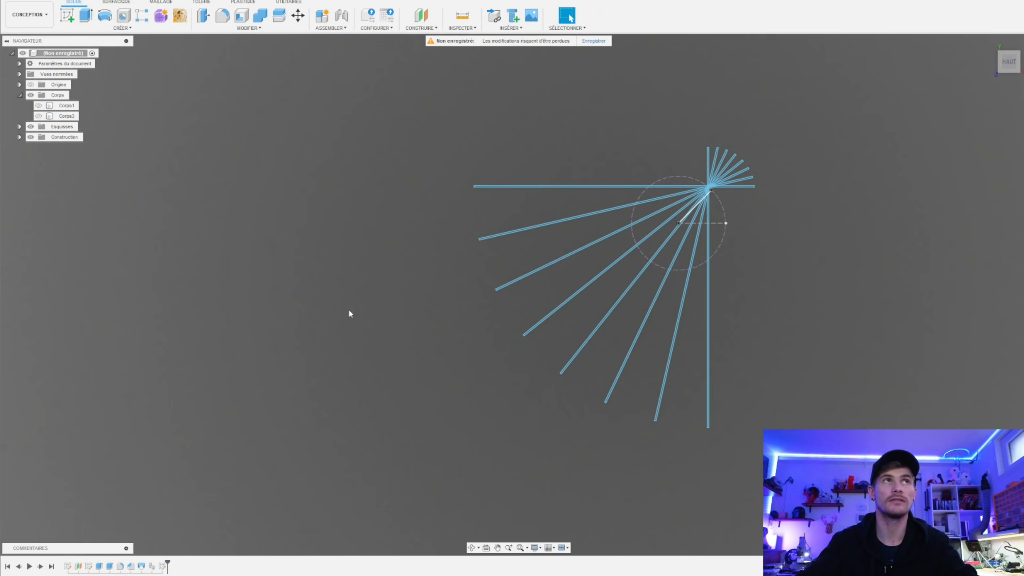
# - Start an extrusion with all the fanned wall profiles selected
pyautogui.click(85, 16)
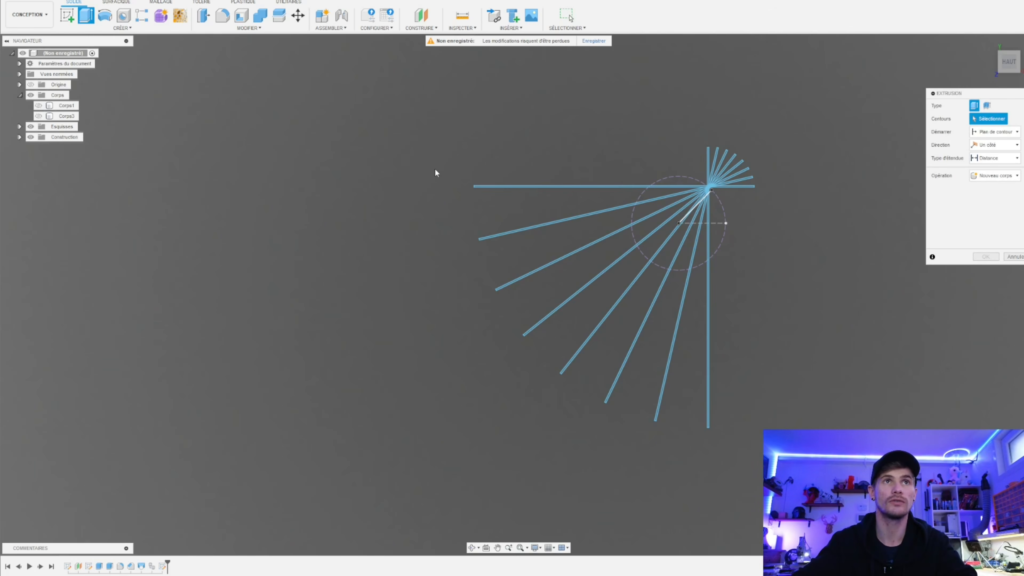
pyautogui.moveTo(435, 172); pyautogui.dragTo(788, 441)
pyautogui.scroll(-2, 729, 251)
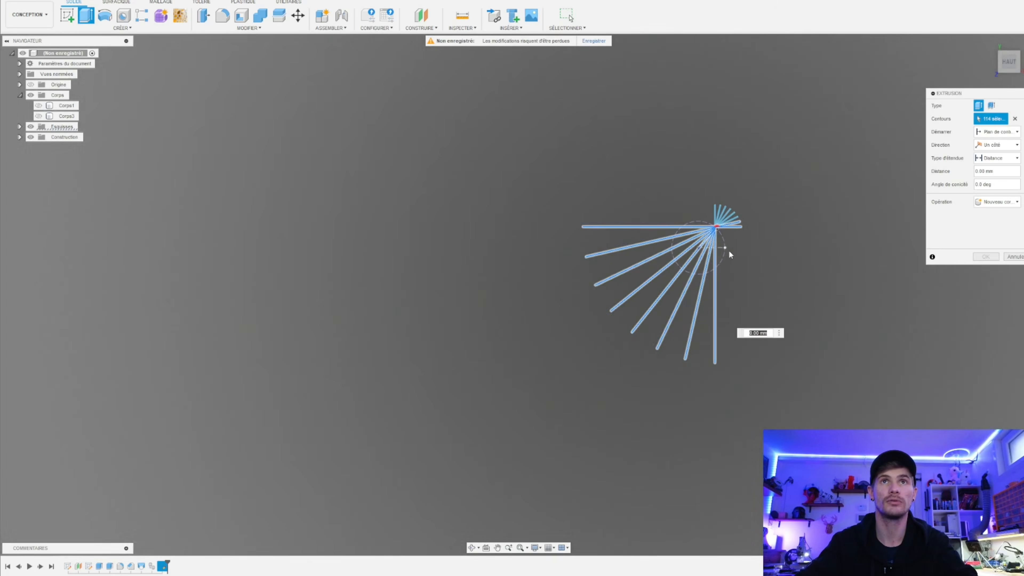
pyautogui.scroll(6, 731, 205)
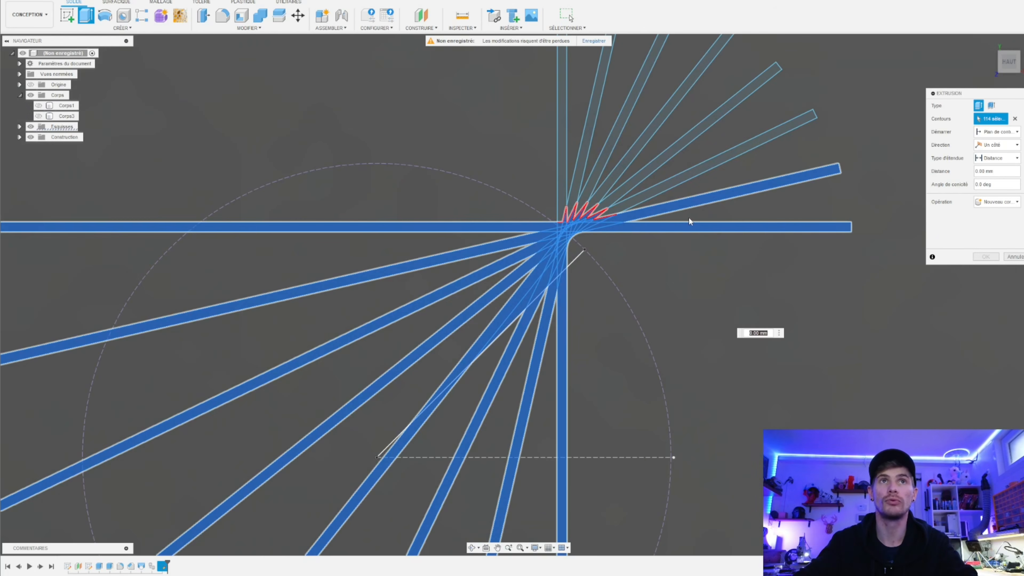
pyautogui.scroll(-6, 533, 209)
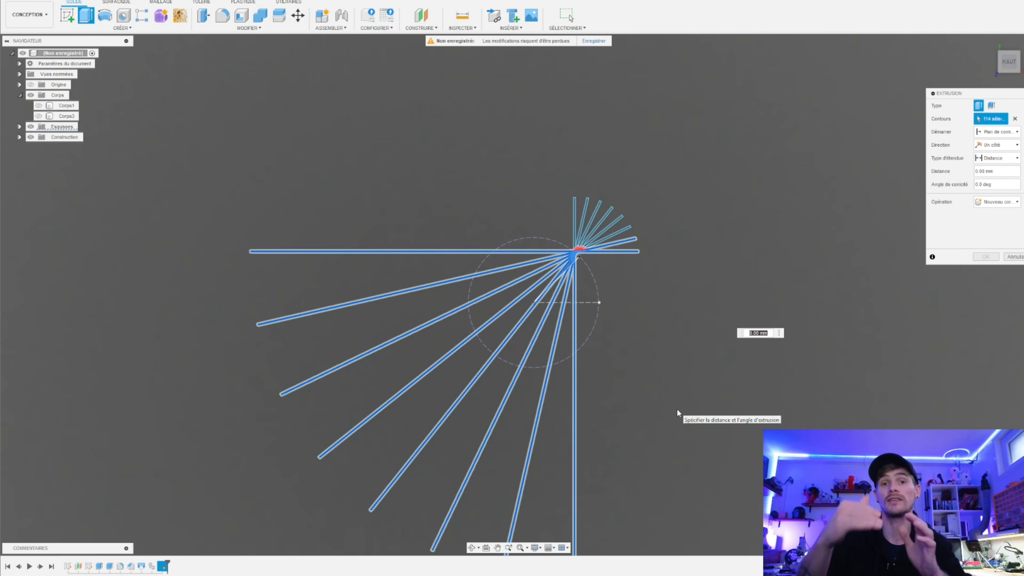
pyautogui.scroll(-1, 619, 370)
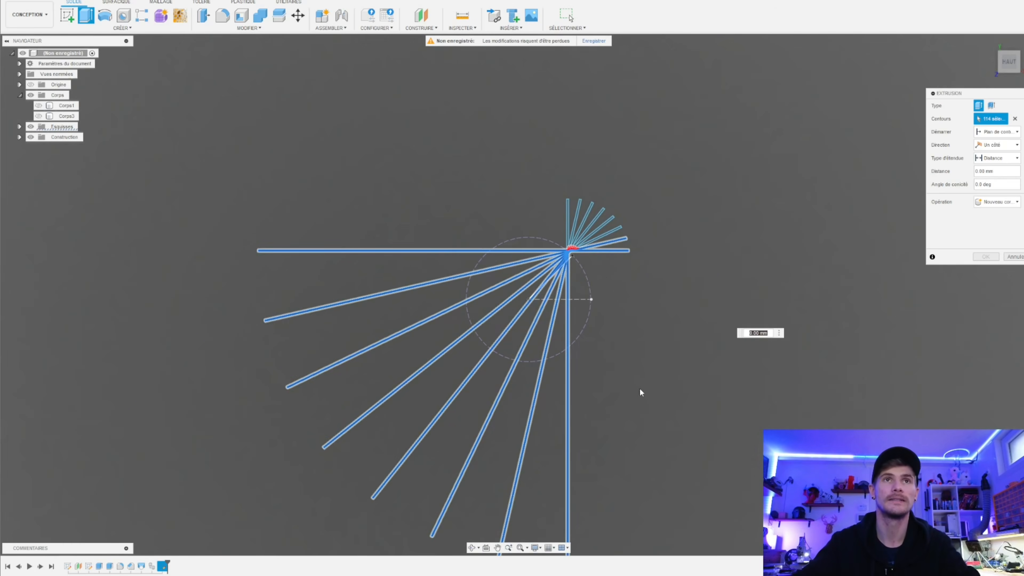
# - Show the second body and extrude the wall profiles 140 mm through it with the Intersection operation
pyautogui.keyDown('shift'); pyautogui.moveTo(639, 388); pyautogui.dragTo(635, 366, button='middle'); pyautogui.keyUp('shift')
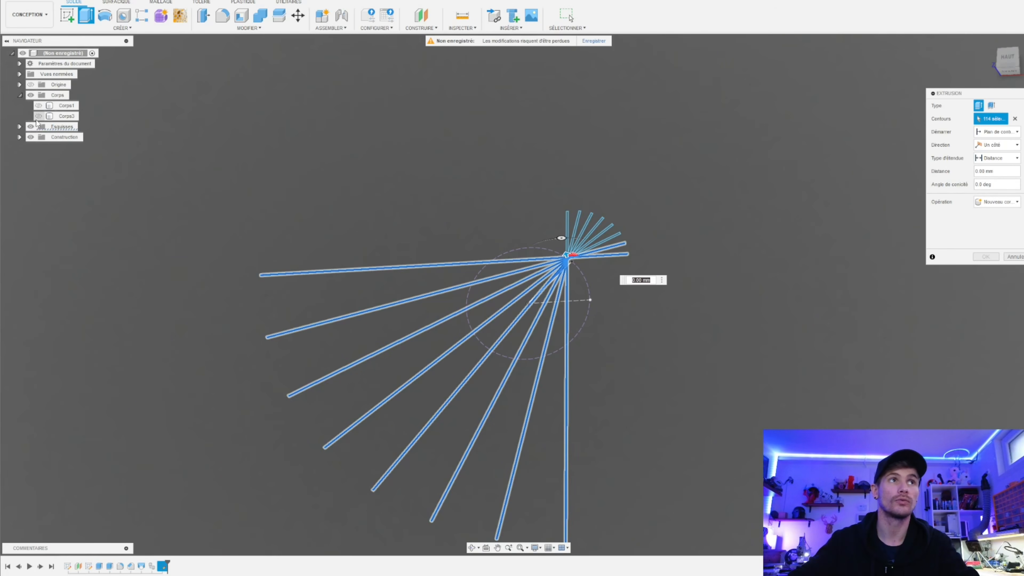
pyautogui.click(39, 117)
pyautogui.scroll(-3, 689, 121)
pyautogui.scroll(2, 679, 314)
pyautogui.keyDown('shift'); pyautogui.moveTo(679, 313); pyautogui.dragTo(664, 298, button='middle'); pyautogui.keyUp('shift')
pyautogui.moveTo(508, 301); pyautogui.dragTo(533, 45)
pyautogui.click(996, 201)
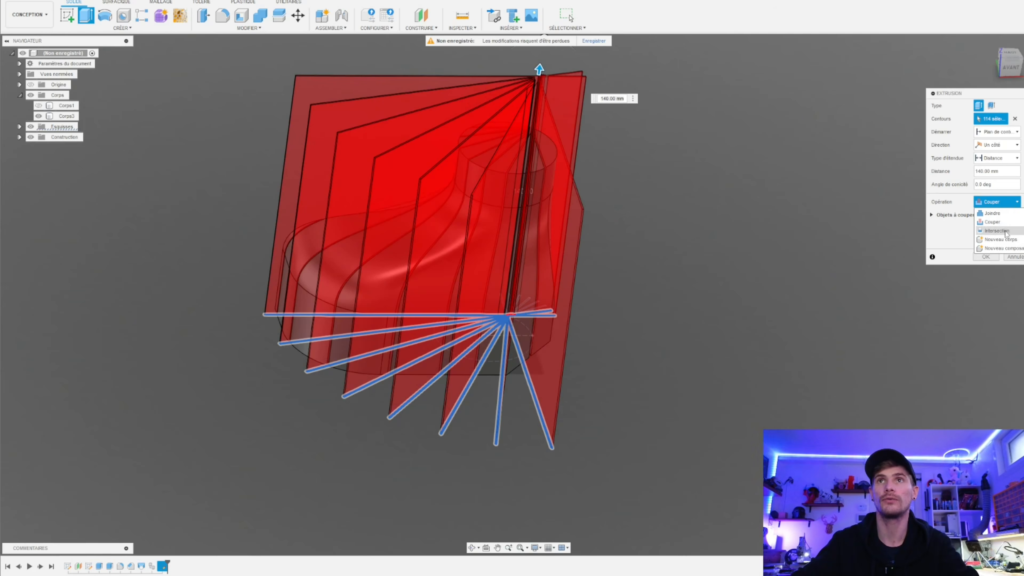
pyautogui.click(996, 233)
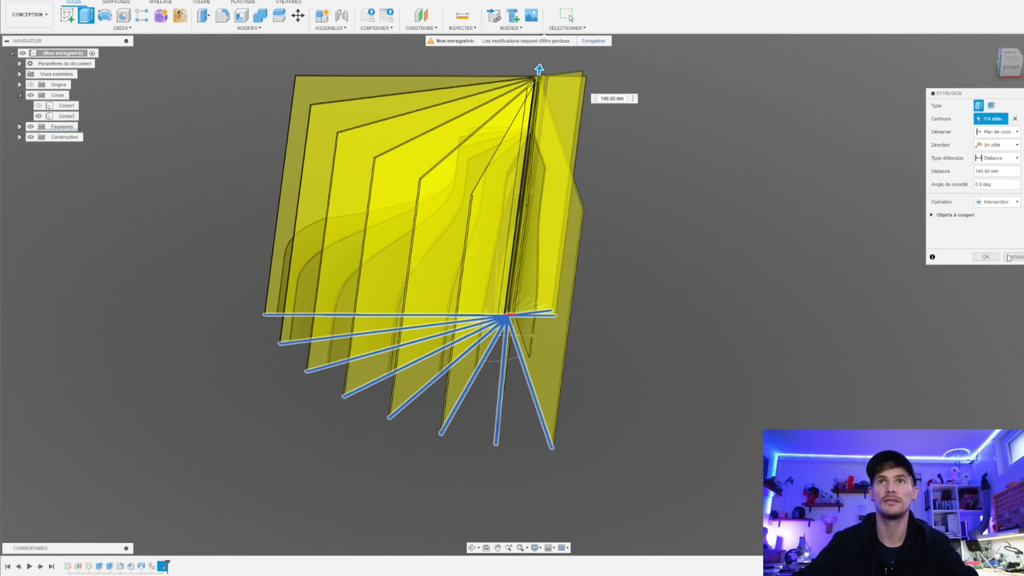
pyautogui.click(986, 257)
pyautogui.keyDown('shift'); pyautogui.moveTo(753, 209); pyautogui.dragTo(736, 252, button='middle'); pyautogui.keyUp('shift')
pyautogui.press('Escape')
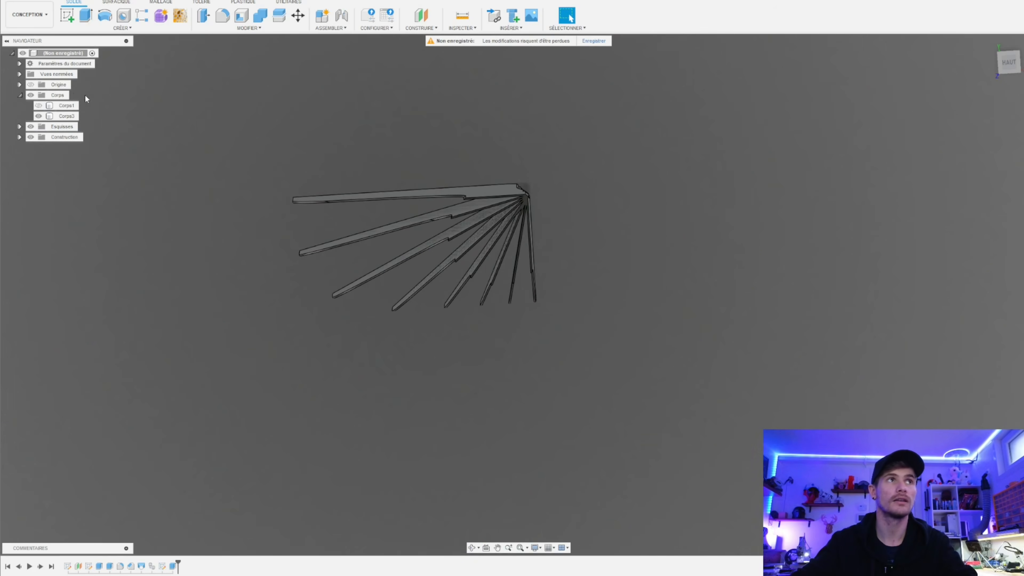
# - Show the first body again and inspect how the fanned walls sit inside it
pyautogui.click(39, 106)
pyautogui.scroll(-2, 686, 300)
pyautogui.scroll(5, 686, 300)
pyautogui.keyDown('shift'); pyautogui.moveTo(646, 293); pyautogui.dragTo(646, 281, button='middle'); pyautogui.keyUp('shift')
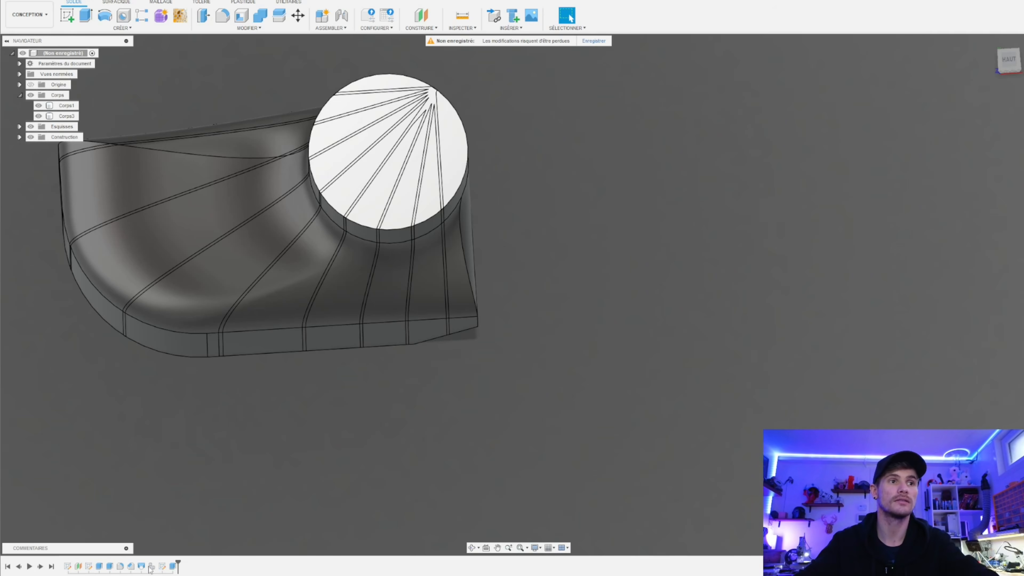
# - Reopen the wall sketch, convert the 45-degree centre line to construction geometry, and finish the sketch
pyautogui.doubleClick(161, 567)
pyautogui.scroll(5, 423, 149)
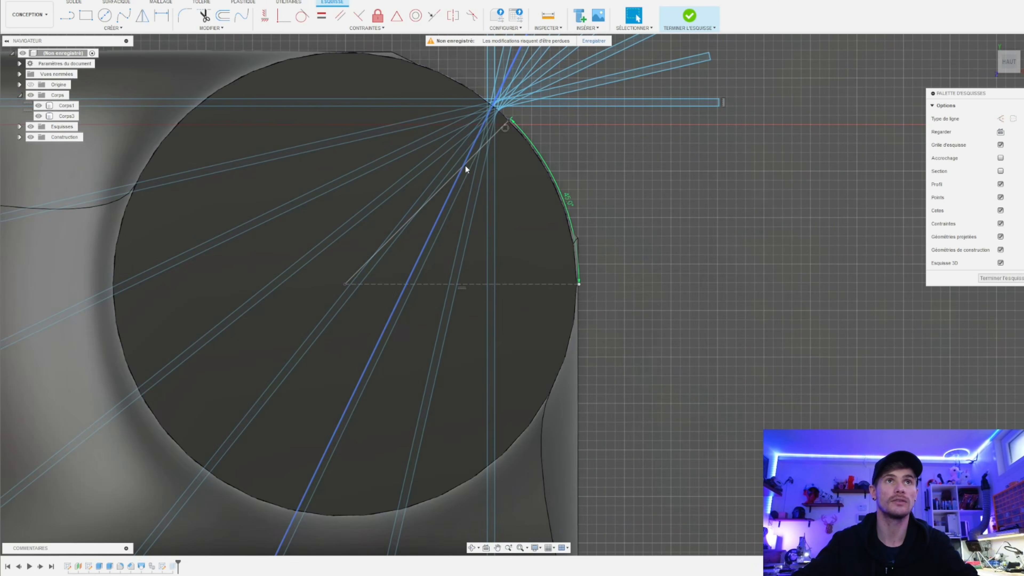
pyautogui.rightClick(448, 180)
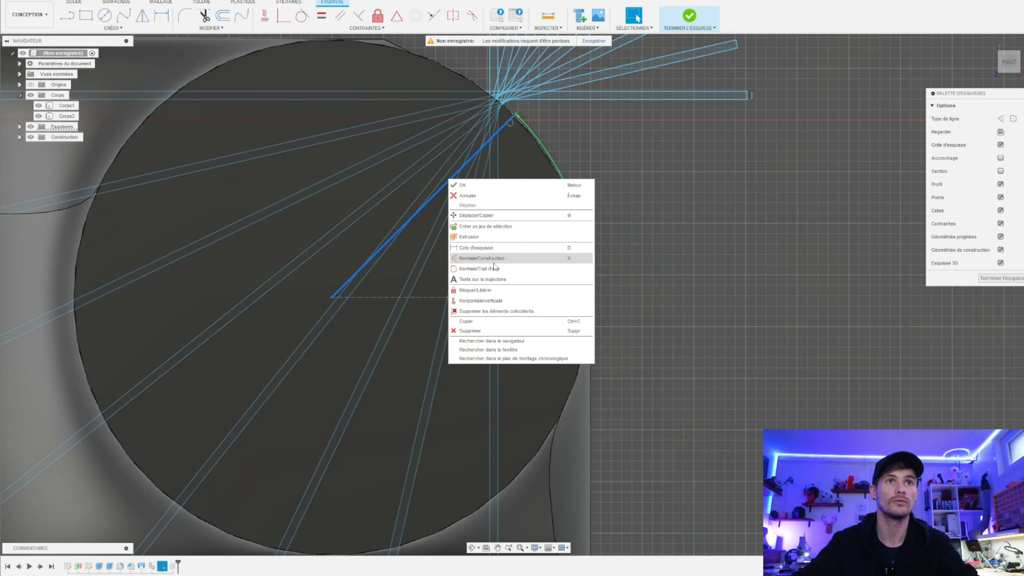
pyautogui.click(493, 261)
pyautogui.click(984, 280)
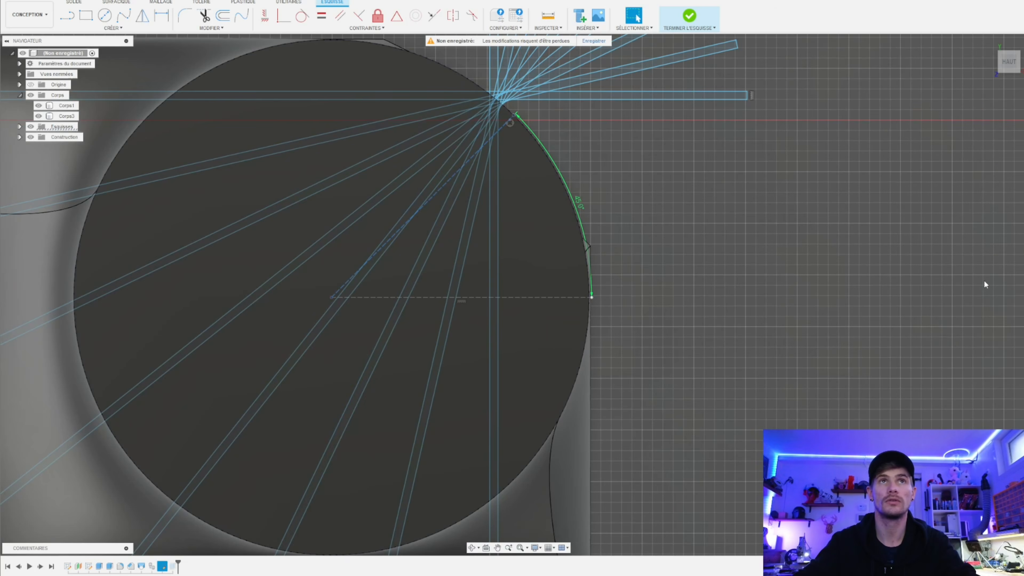
# - Shell the outer body inward with a 5 mm thickness, removing the cylinder's end face, the block's base and the adjoining slanted face
pyautogui.scroll(-4, 671, 172)
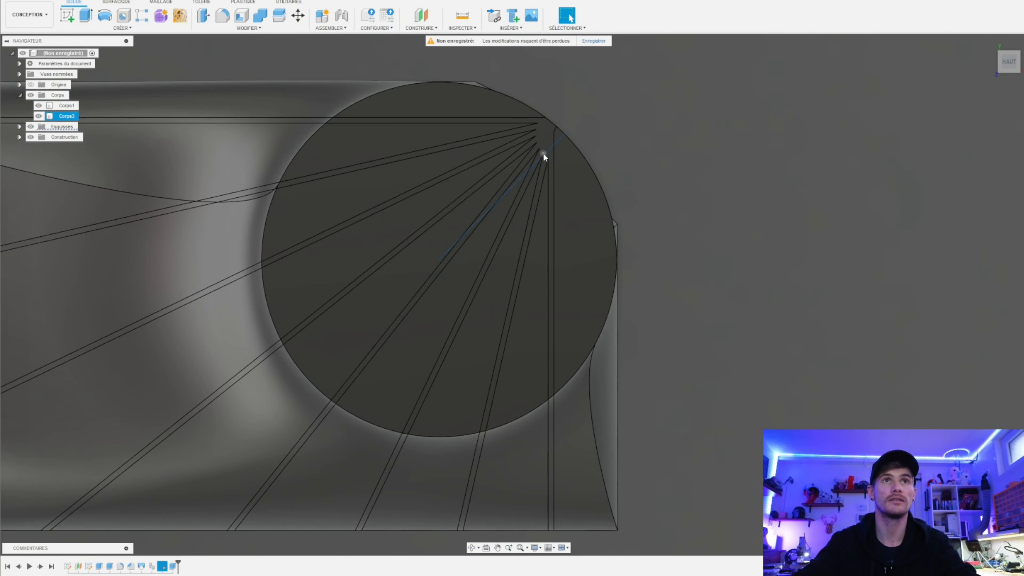
pyautogui.scroll(3, 542, 152)
pyautogui.keyDown('shift'); pyautogui.moveTo(515, 165); pyautogui.dragTo(749, 383, button='middle'); pyautogui.keyUp('shift')
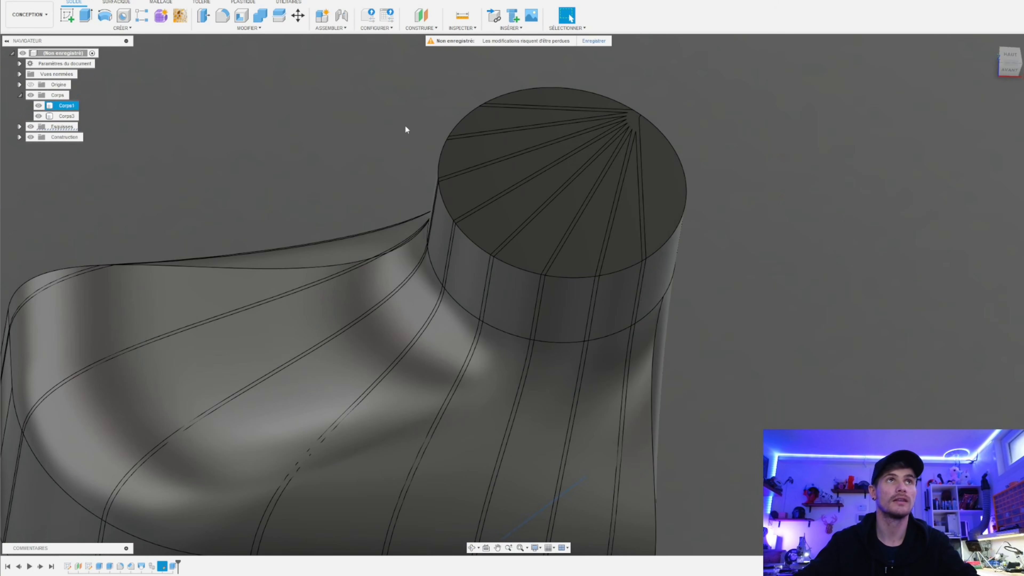
pyautogui.click(241, 16)
pyautogui.click(675, 185)
pyautogui.scroll(-3, 699, 68)
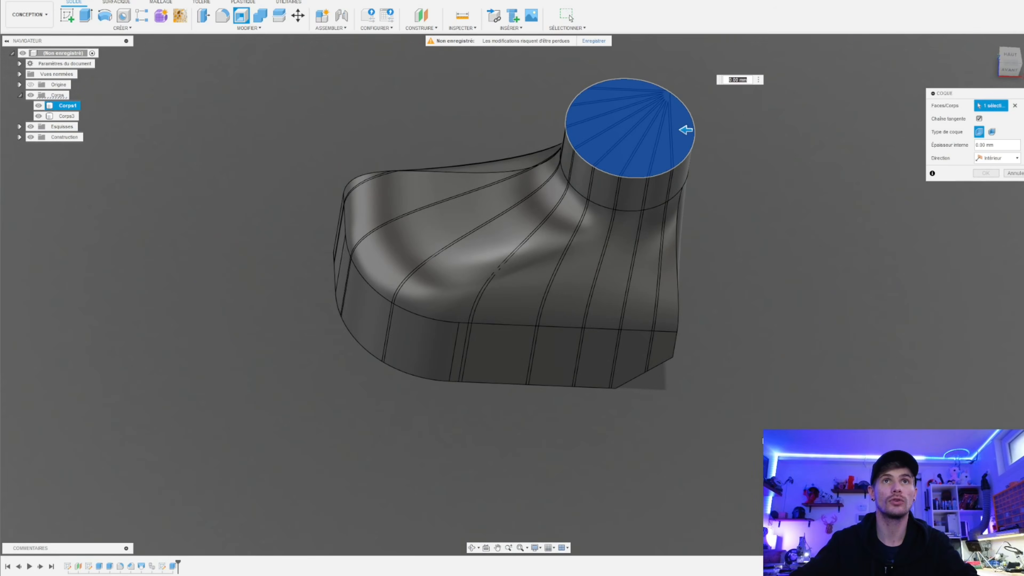
pyautogui.keyDown('shift'); pyautogui.moveTo(698, 68); pyautogui.dragTo(556, 343, button='middle'); pyautogui.keyUp('shift')
pyautogui.click(544, 311)
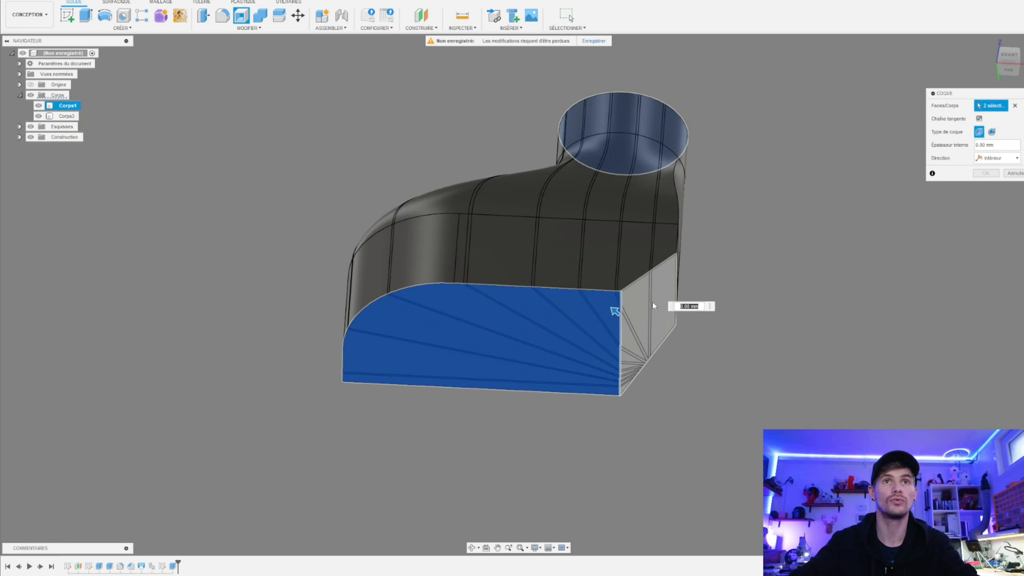
pyautogui.click(642, 303)
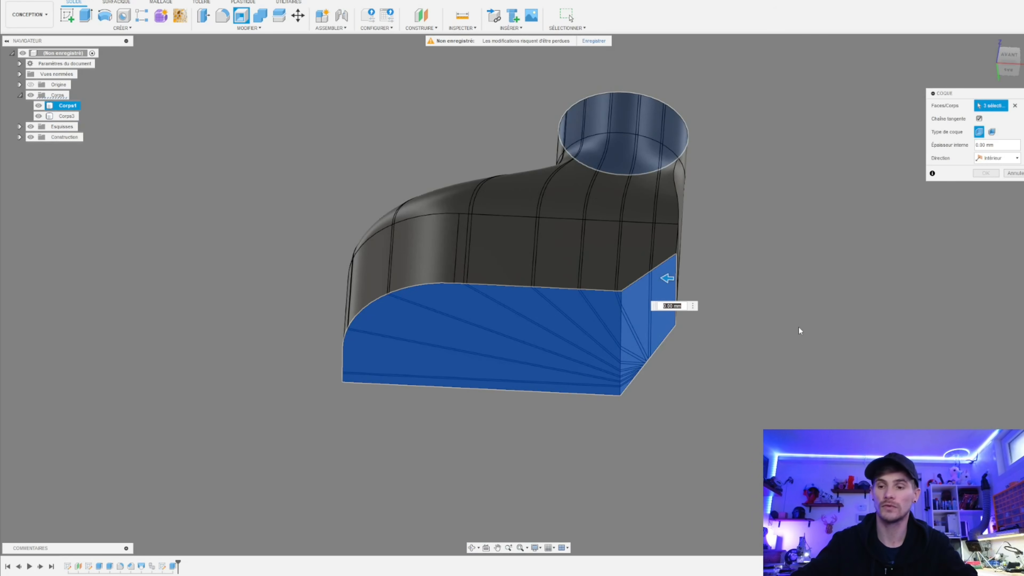
pyautogui.write('5')
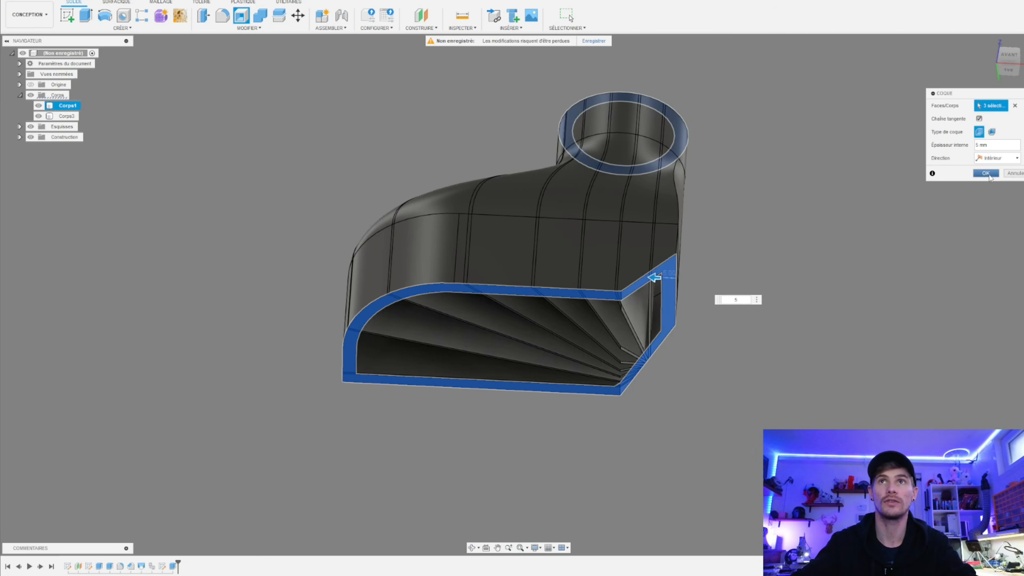
pyautogui.click(988, 174)
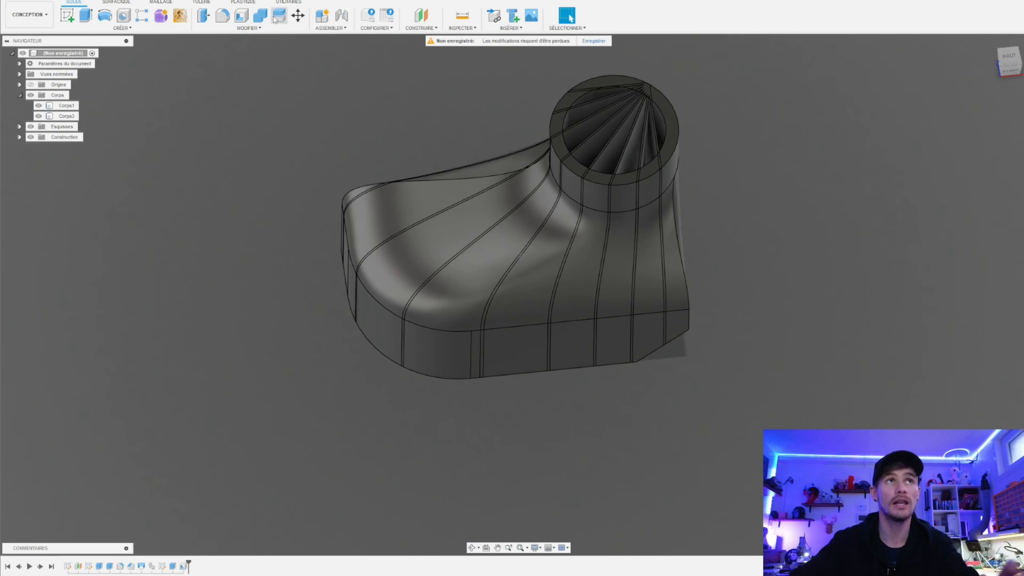
# - Join the fanned wall body to the shelled outer body with the Combine tool, without keeping the tool body
pyautogui.click(262, 15)
pyautogui.click(670, 142)
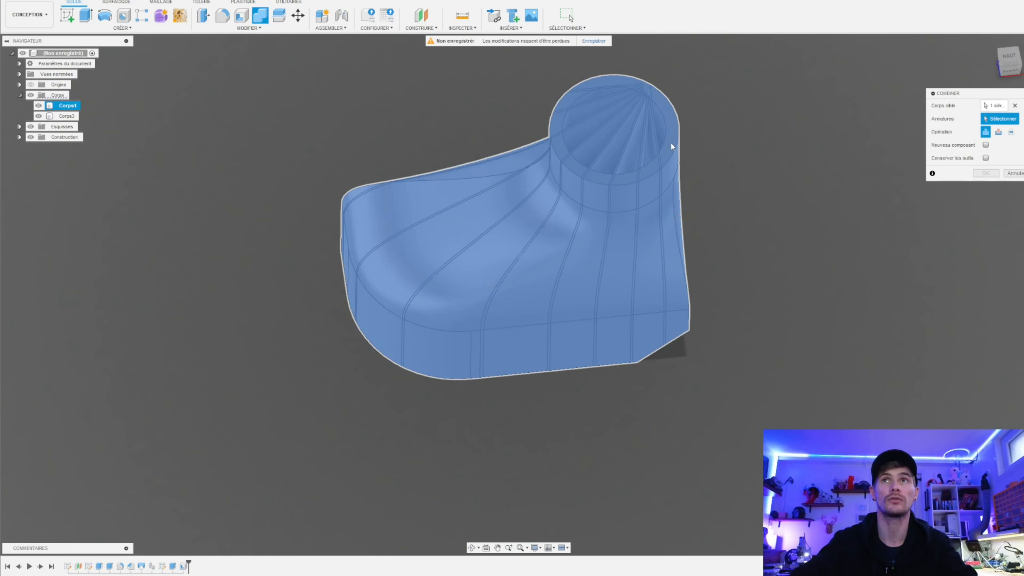
pyautogui.click(627, 116)
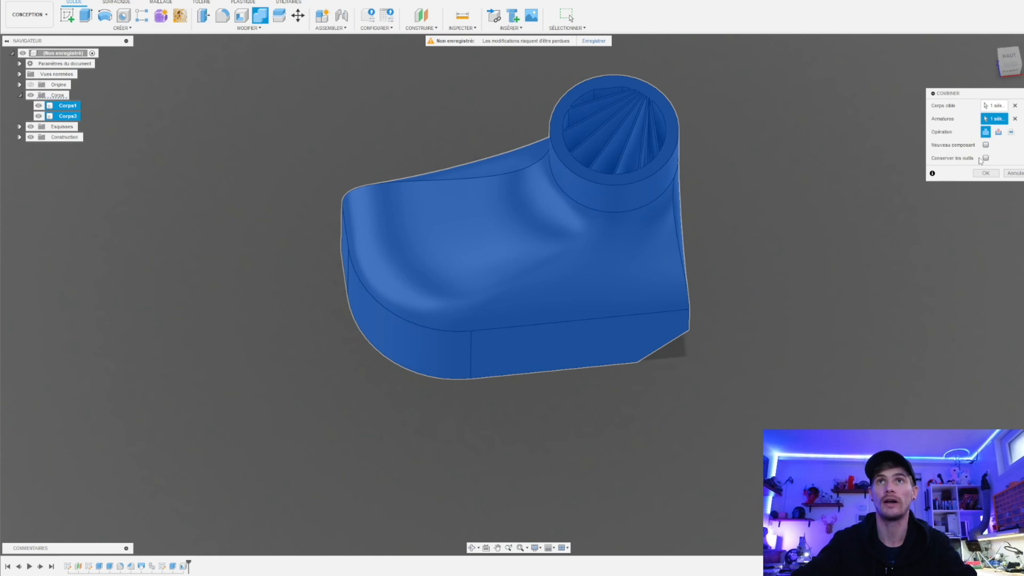
pyautogui.click(985, 172)
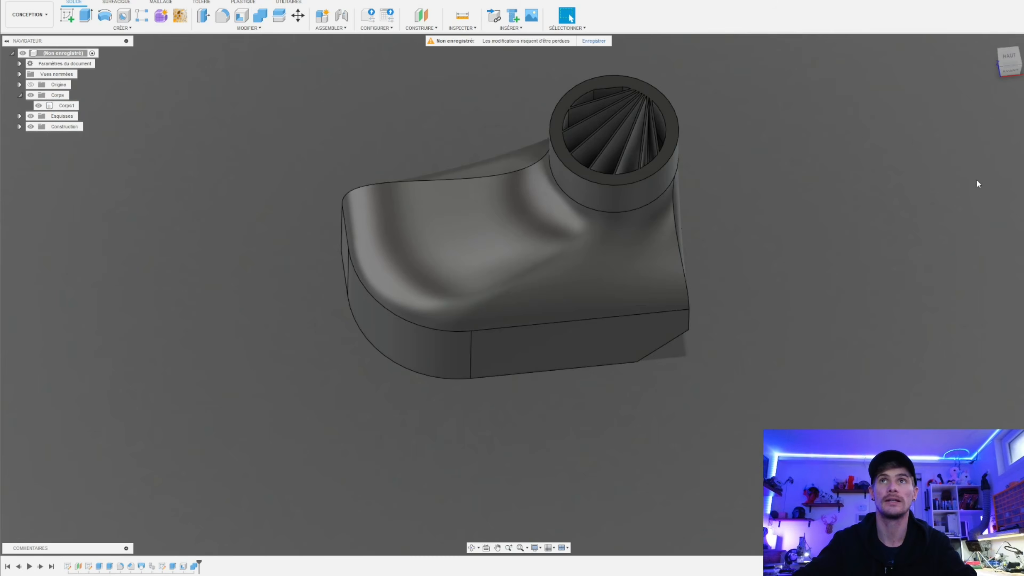
# - Examine the combined adapter from above and below, checking how the fanned walls run through the interior and meet the outer shell
pyautogui.scroll(-3, 758, 228)
pyautogui.scroll(5, 753, 224)
pyautogui.keyDown('shift'); pyautogui.moveTo(749, 205); pyautogui.dragTo(752, 93, button='middle'); pyautogui.keyUp('shift')
pyautogui.scroll(-2, 719, 264)
pyautogui.scroll(3, 717, 476)
pyautogui.keyDown('shift'); pyautogui.moveTo(716, 475); pyautogui.dragTo(719, 378, button='middle'); pyautogui.keyUp('shift')
pyautogui.scroll(-4, 718, 379)
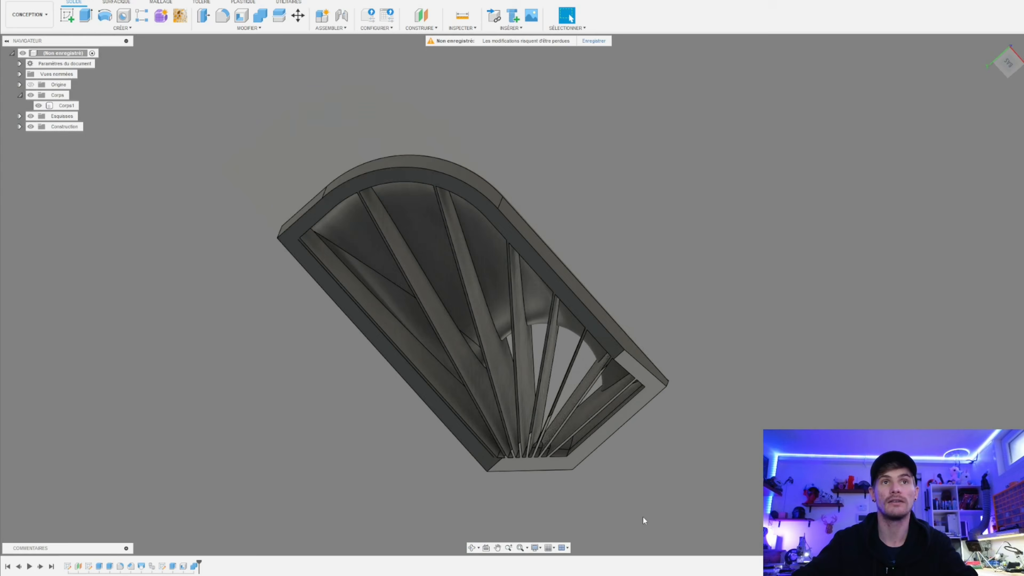
pyautogui.scroll(3, 644, 520)
pyautogui.keyDown('shift'); pyautogui.moveTo(644, 520); pyautogui.dragTo(649, 483, button='middle'); pyautogui.keyUp('shift')
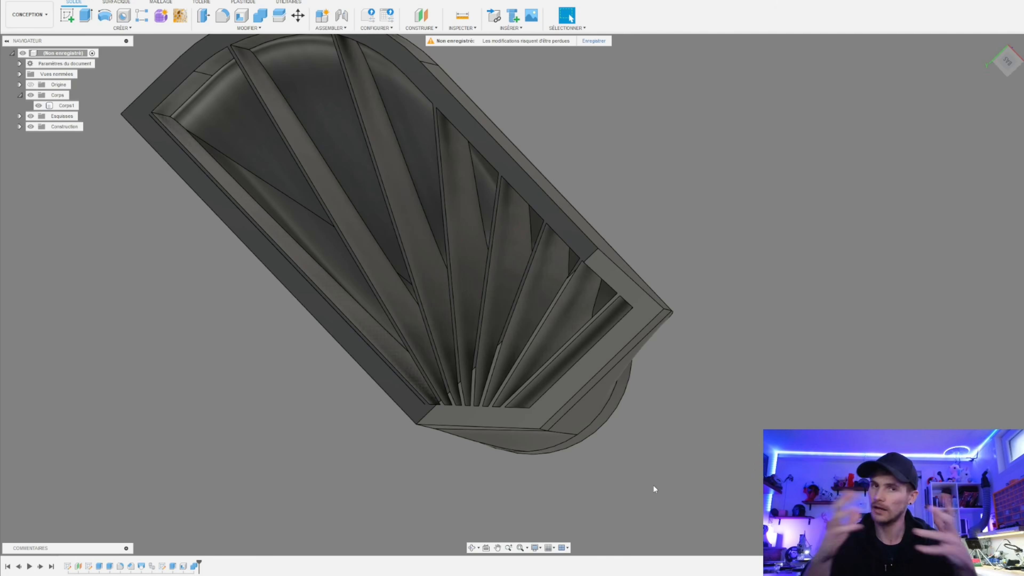
pyautogui.keyDown('shift'); pyautogui.moveTo(666, 464); pyautogui.dragTo(785, 330, button='middle'); pyautogui.keyUp('shift')
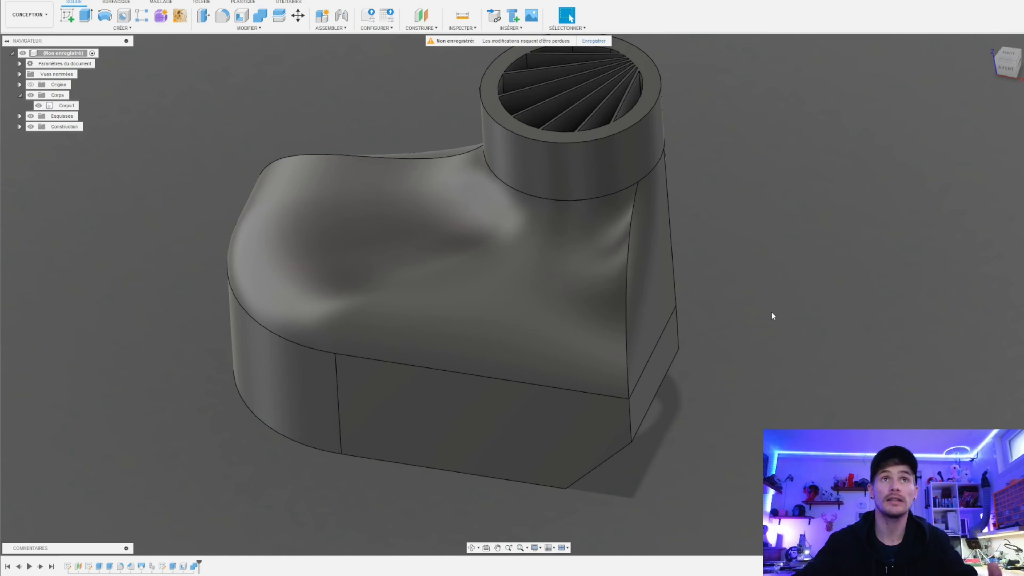
pyautogui.scroll(-3, 786, 326)
pyautogui.moveTo(787, 335); pyautogui.dragTo(472, 434, button='middle')
pyautogui.scroll(5, 444, 383)
pyautogui.scroll(-6, 440, 368)
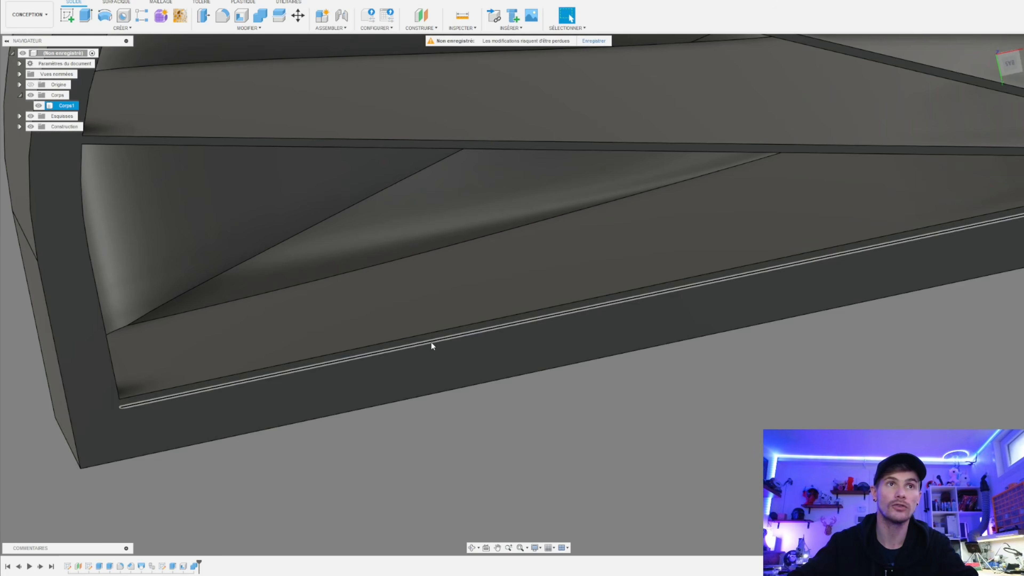
pyautogui.keyDown('shift'); pyautogui.moveTo(690, 361); pyautogui.dragTo(775, 323, button='middle'); pyautogui.keyUp('shift')
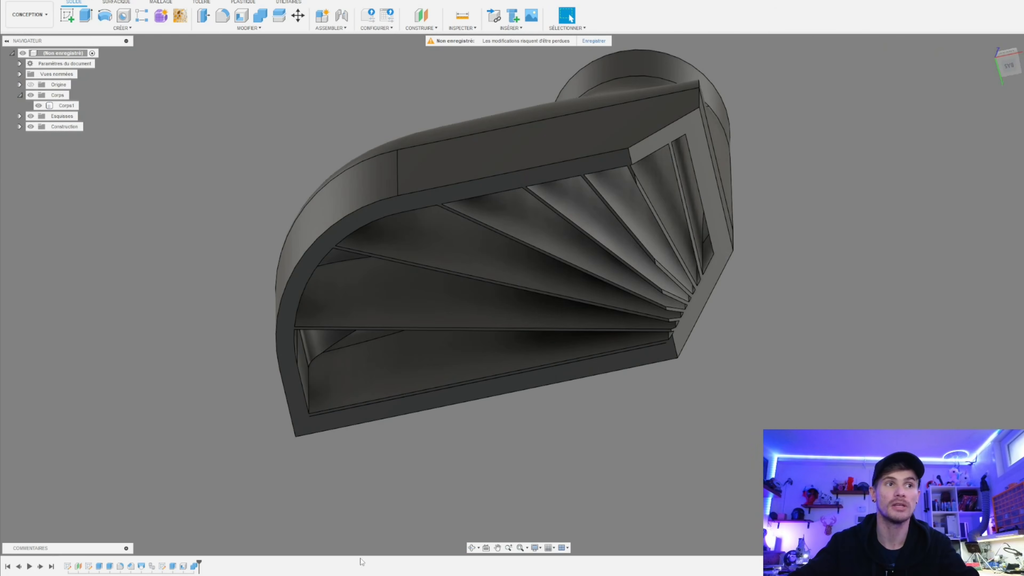
# - Edit the existing shell feature and set its inner thickness to 2 mm
pyautogui.doubleClick(195, 566)
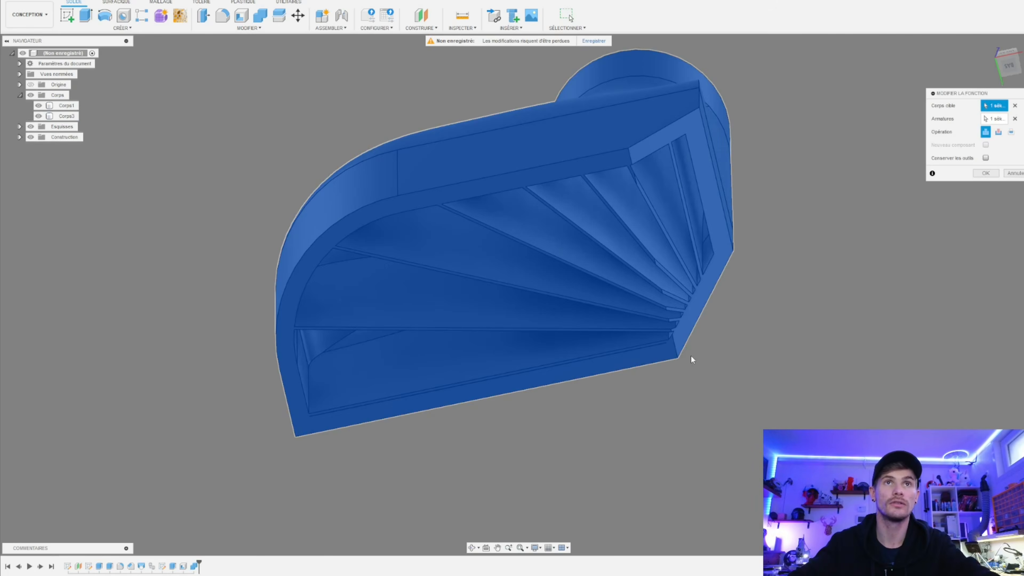
pyautogui.press('Escape')
pyautogui.doubleClick(183, 567)
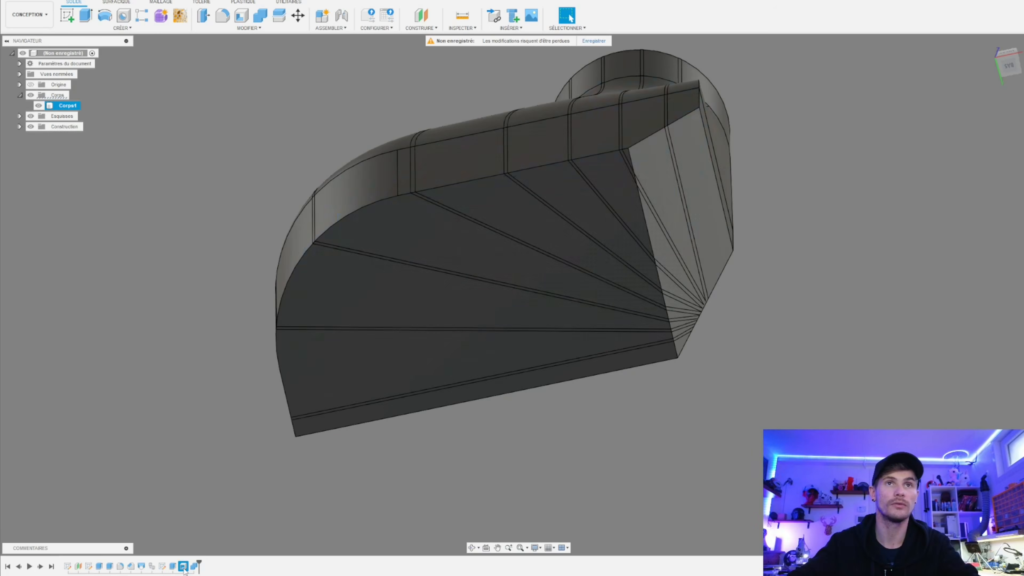
pyautogui.write('2')
pyautogui.press('Return')
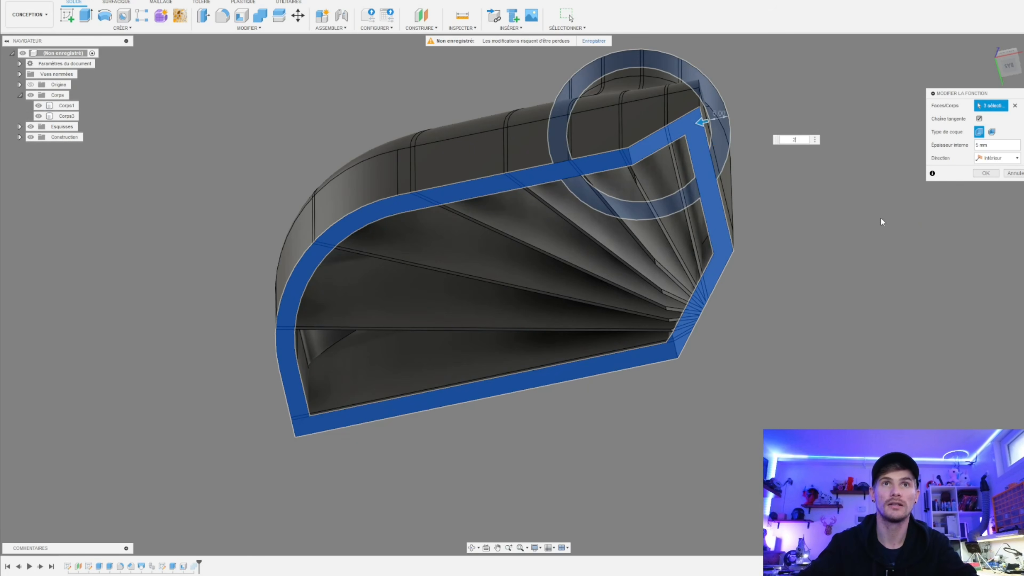
pyautogui.scroll(4, 684, 323)
pyautogui.keyDown('shift'); pyautogui.moveTo(850, 343); pyautogui.dragTo(766, 349, button='middle'); pyautogui.keyUp('shift')
pyautogui.scroll(-3, 576, 393)
pyautogui.keyDown('shift'); pyautogui.moveTo(575, 396); pyautogui.dragTo(818, 367, button='middle'); pyautogui.keyUp('shift')
pyautogui.keyDown('shift'); pyautogui.moveTo(817, 372); pyautogui.dragTo(819, 371, button='middle'); pyautogui.keyUp('shift')
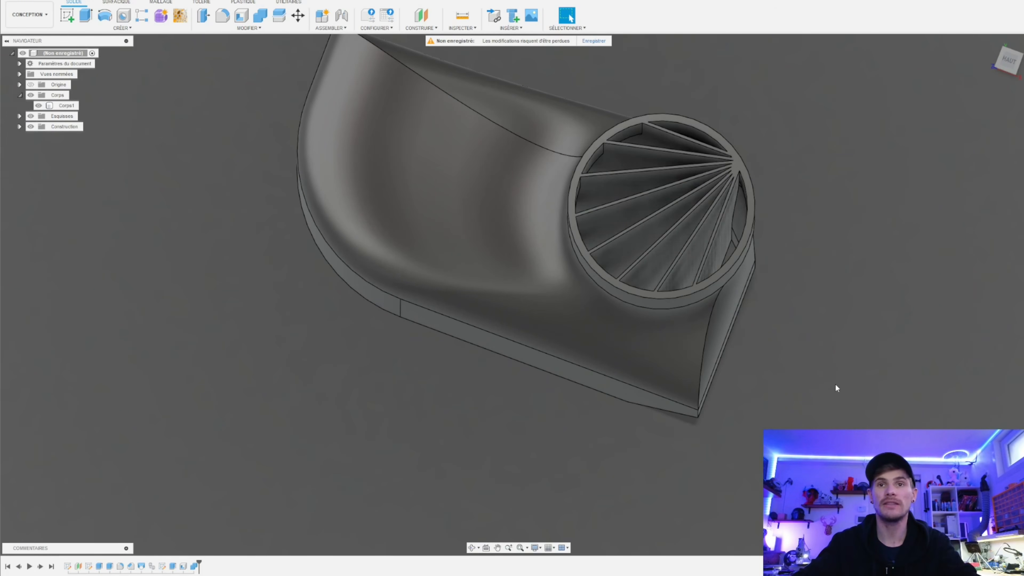
pyautogui.moveTo(743, 575)
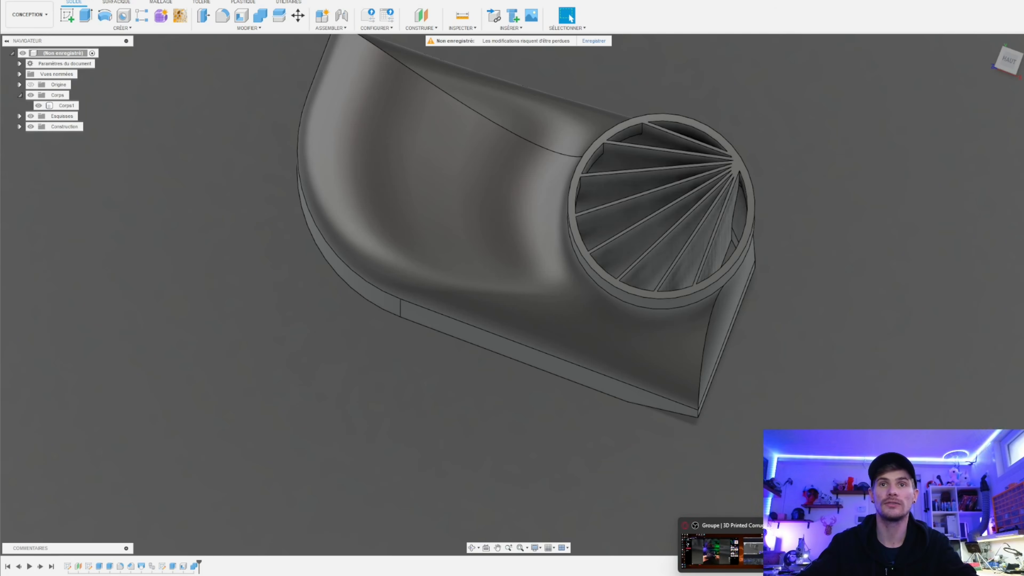
pyautogui.click(725, 550)
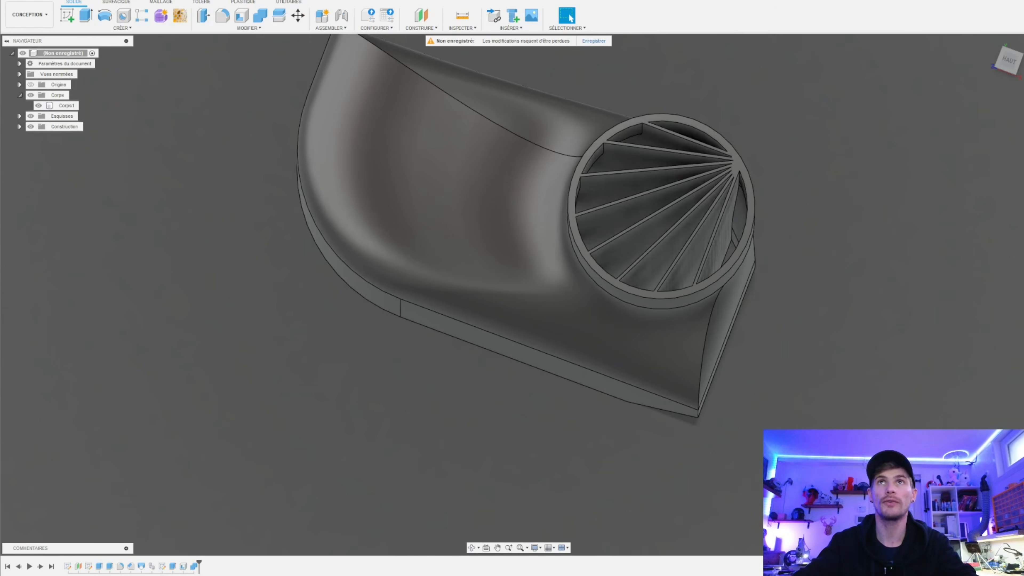
# - Create a new design and start a sketch on the horizontal origin plane
pyautogui.click(932, 1)
pyautogui.click(63, 23)
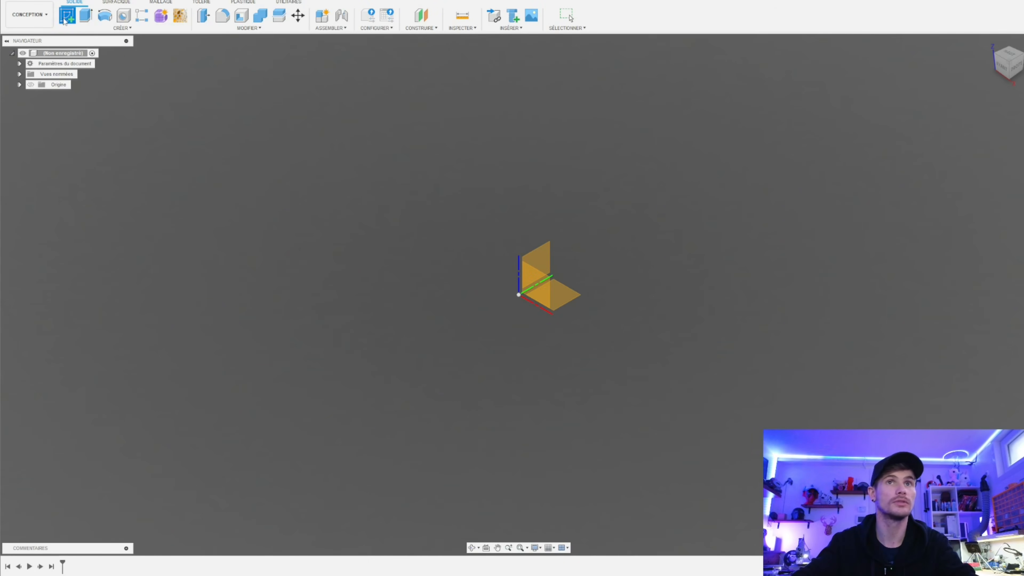
pyautogui.click(536, 288)
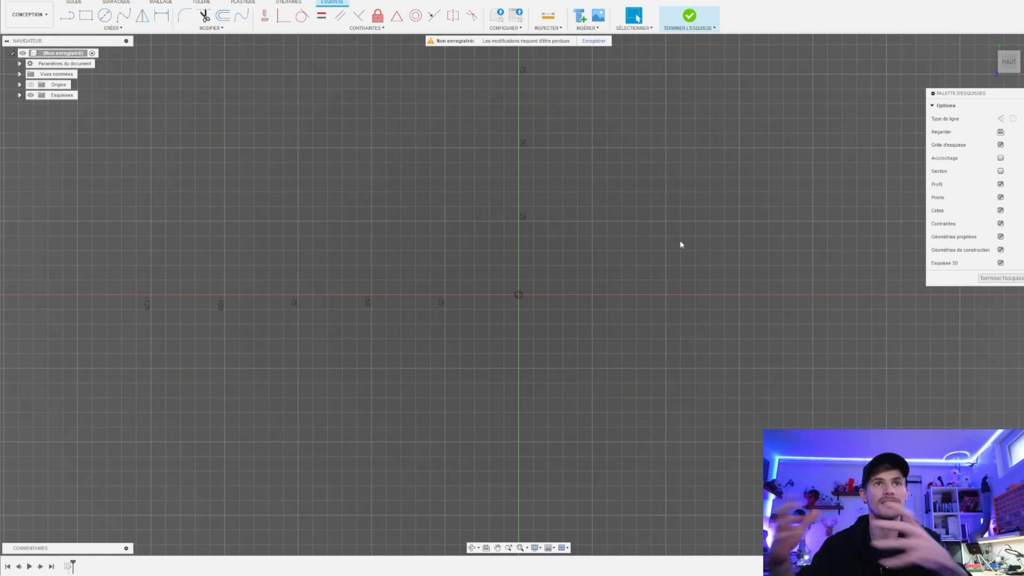
# - Sketch a 170 × 170 mm centre rectangle on the origin and finish the sketch
pyautogui.click(90, 17)
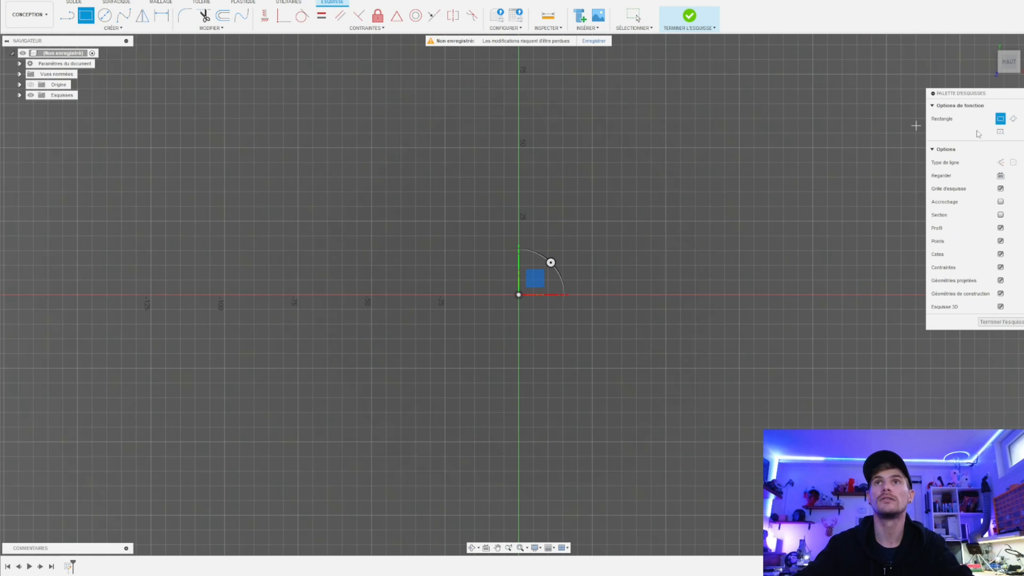
pyautogui.click(1000, 131)
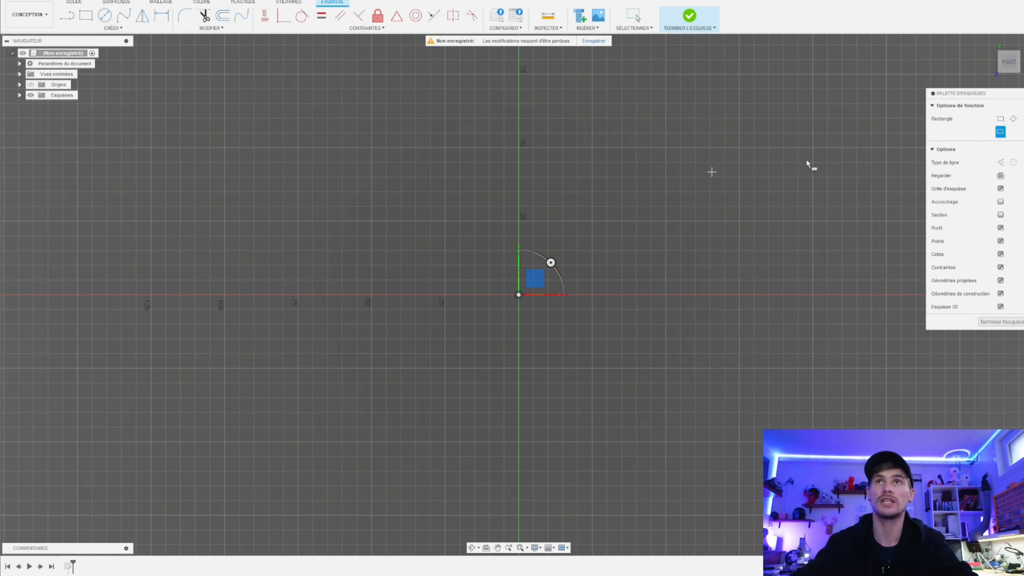
pyautogui.click(519, 295)
pyautogui.write('170')
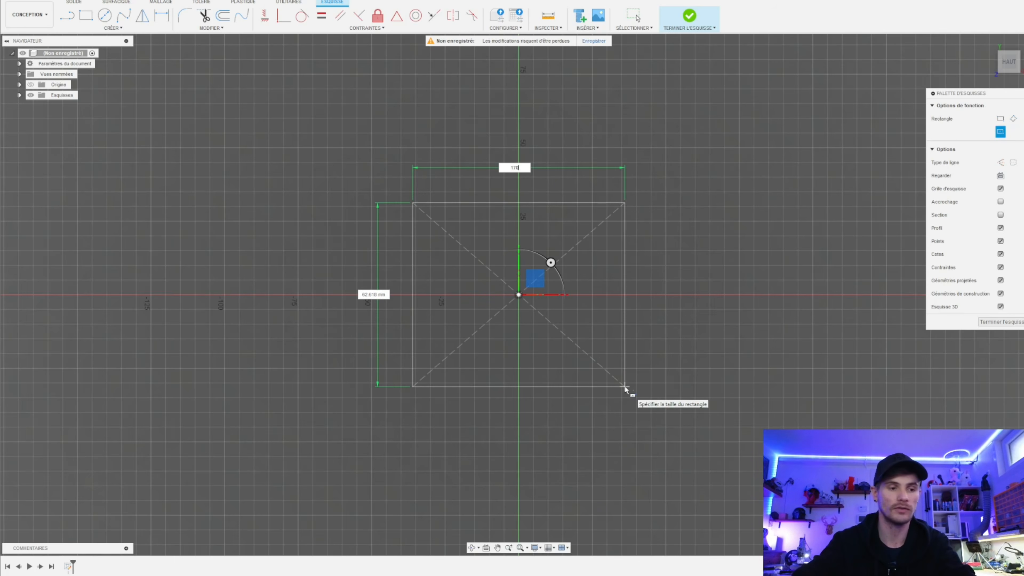
pyautogui.press('Tab')
pyautogui.write('170')
pyautogui.press('Return')
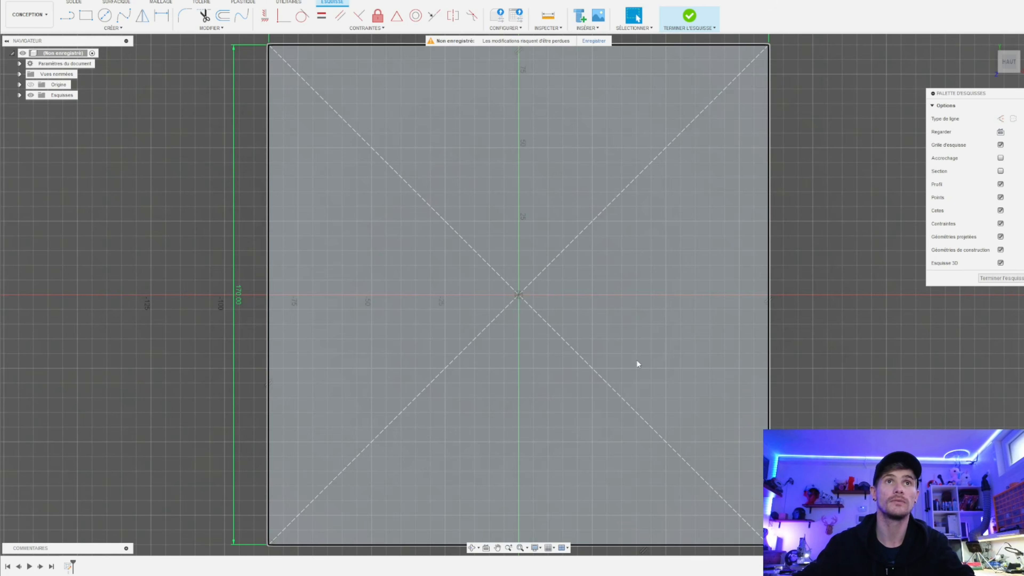
pyautogui.scroll(-3, 645, 367)
pyautogui.click(689, 16)
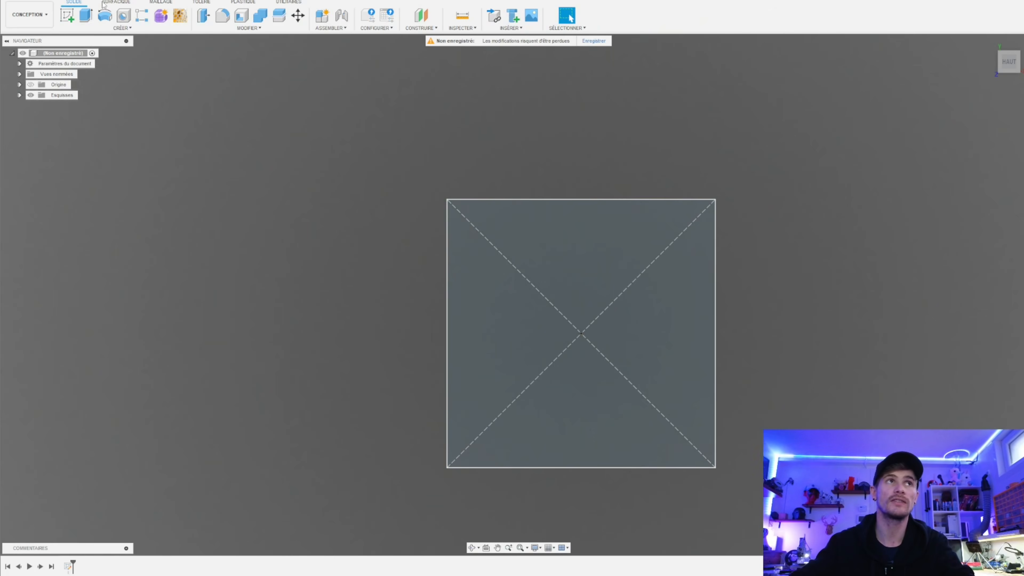
# - Extrude the square profile upward as a new solid block
pyautogui.click(86, 15)
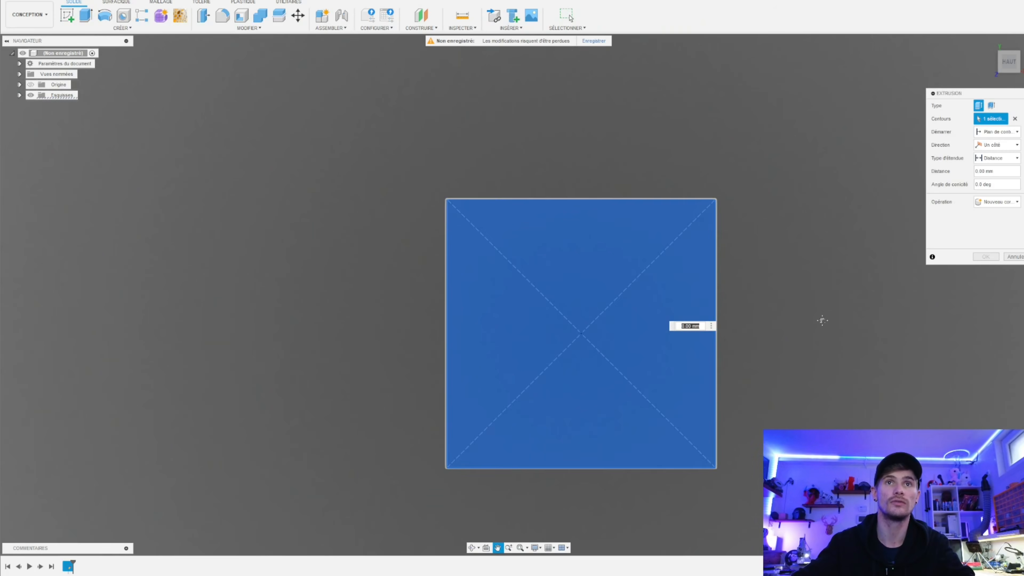
pyautogui.keyDown('shift'); pyautogui.moveTo(822, 320); pyautogui.dragTo(816, 240, button='middle'); pyautogui.keyUp('shift')
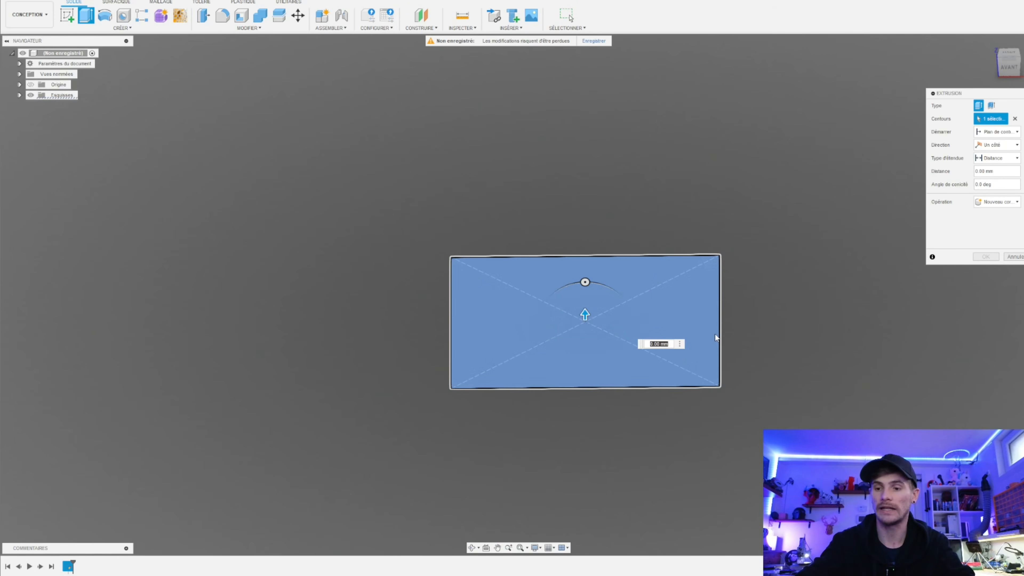
pyautogui.write('10')
pyautogui.press('Return')
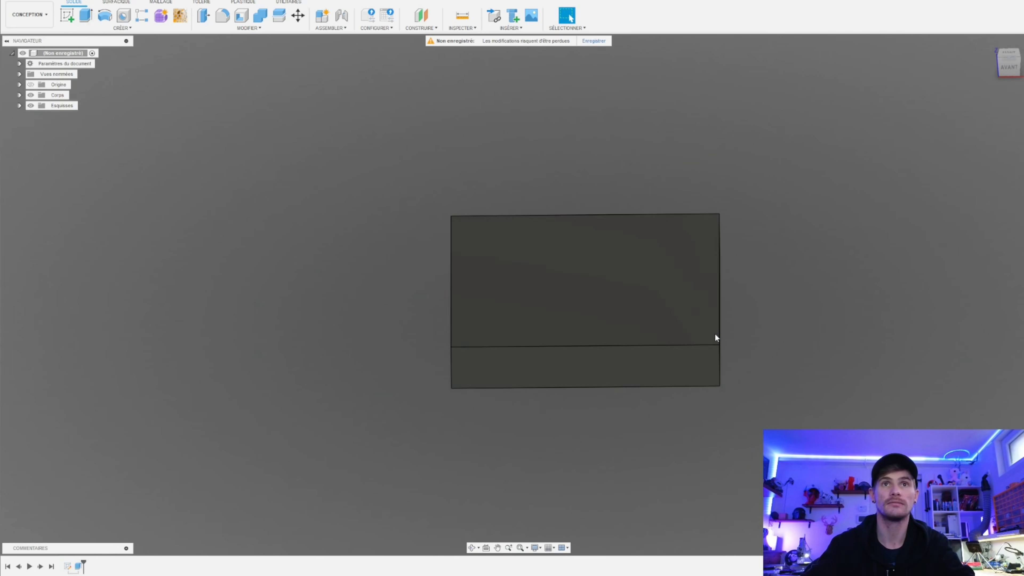
# - Cut a tapered pocket into the block's top face, extruding -15 mm with a taper angle of -75 degrees
pyautogui.scroll(-2, 826, 258)
pyautogui.scroll(5, 733, 334)
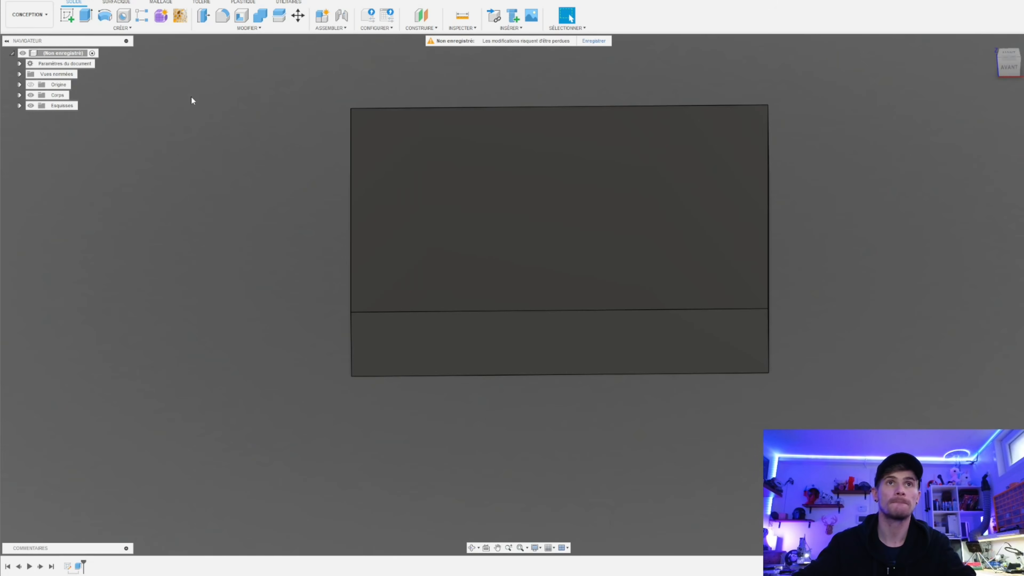
pyautogui.click(86, 15)
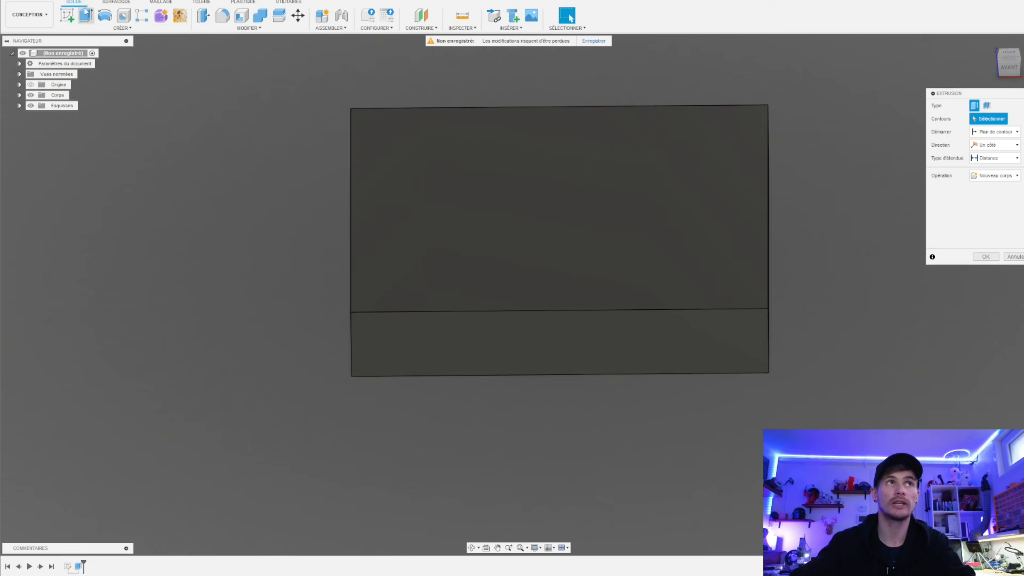
pyautogui.click(569, 194)
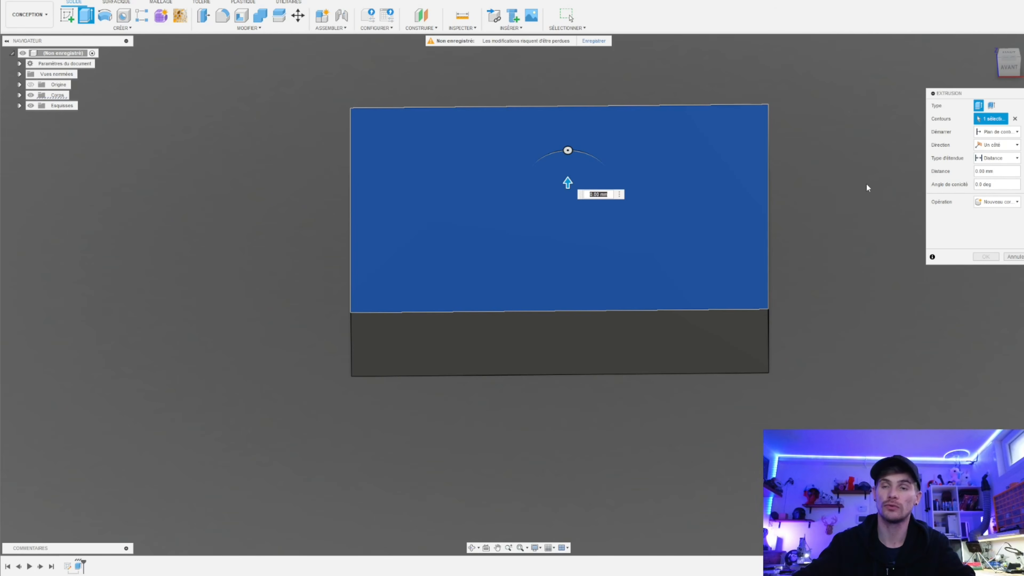
pyautogui.write('-15')
pyautogui.press('Return')
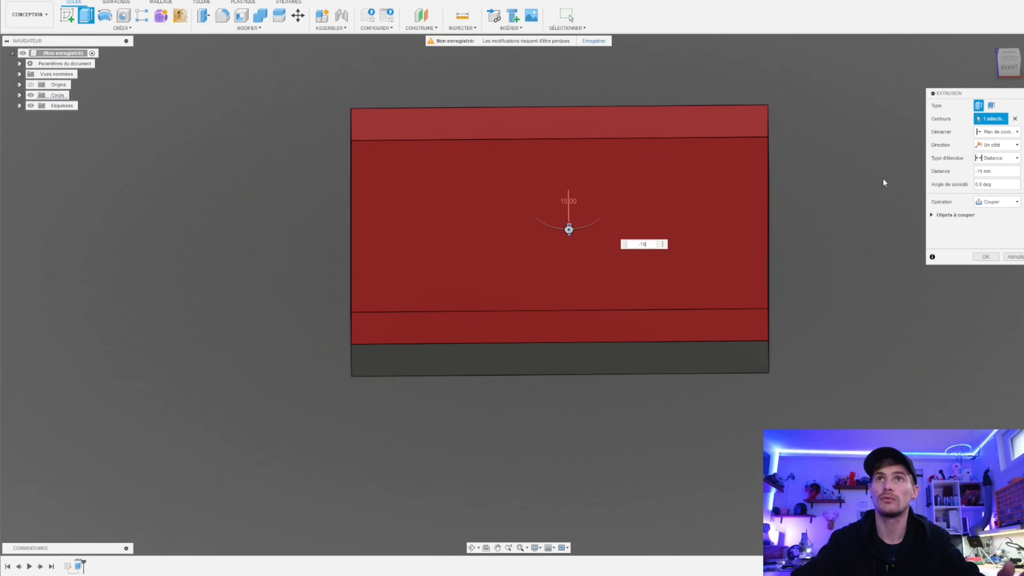
pyautogui.click(995, 186)
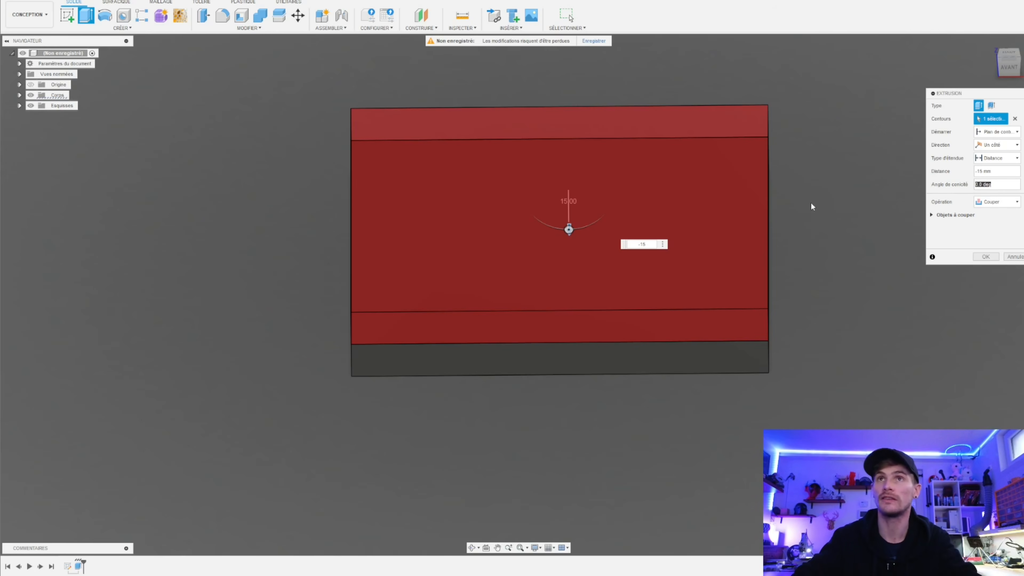
pyautogui.write('-60')
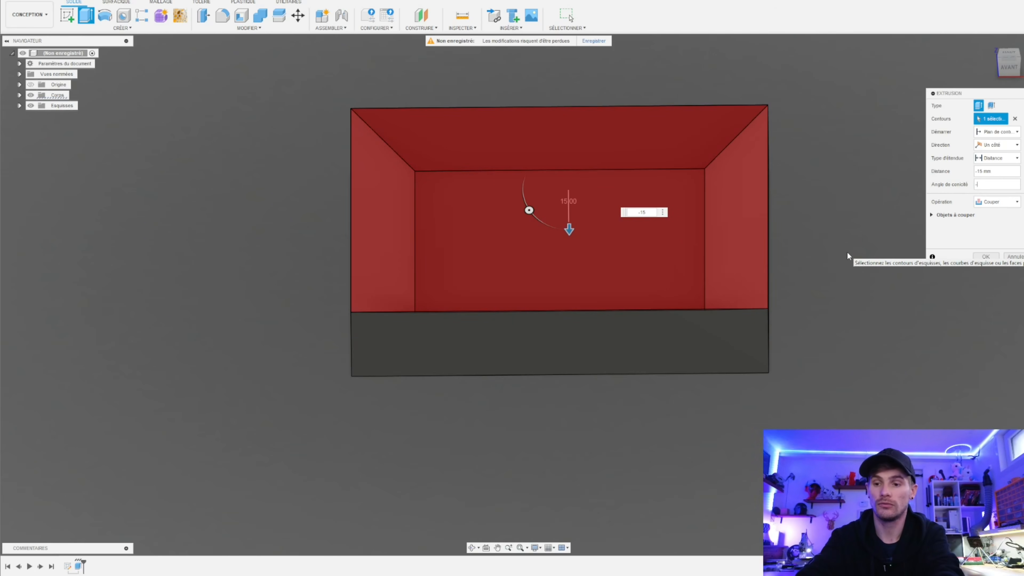
pyautogui.write('8')
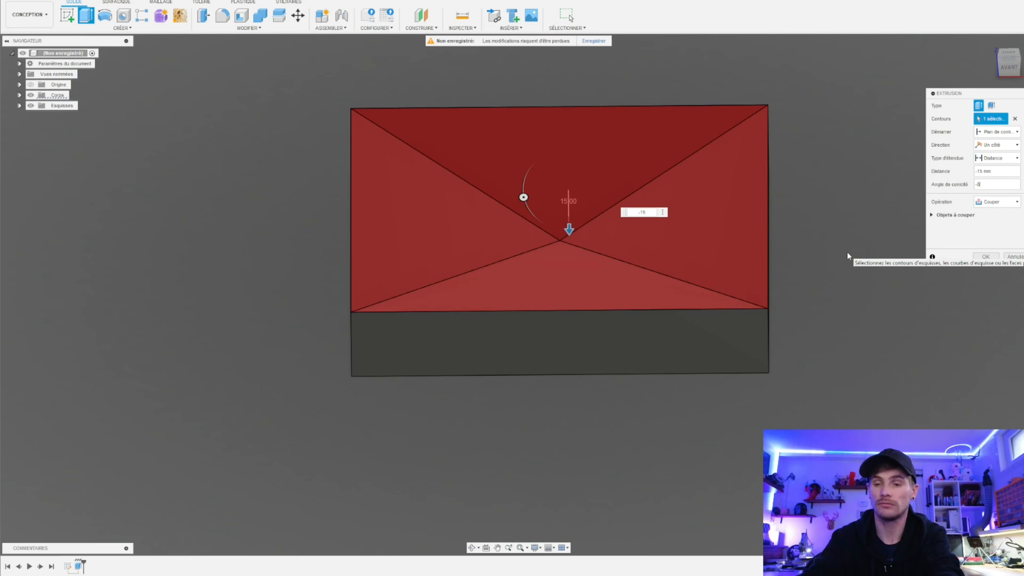
pyautogui.write('075')
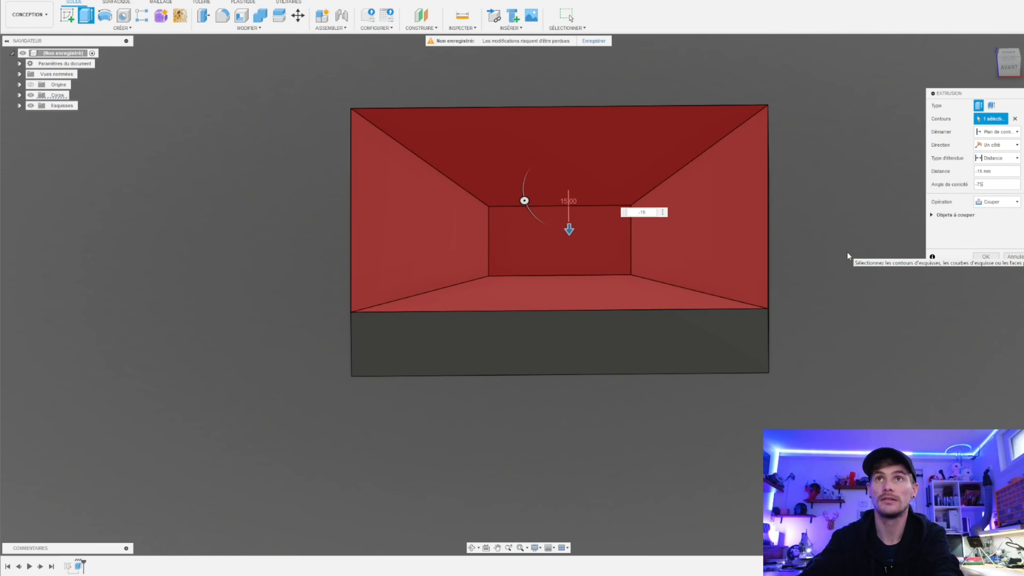
pyautogui.press('Return')
# - Fillet the edges around the pocket's small floor face with a constant 100 mm radius
pyautogui.keyDown('shift'); pyautogui.moveTo(776, 286); pyautogui.dragTo(809, 321, button='middle'); pyautogui.keyUp('shift')
pyautogui.click(223, 16)
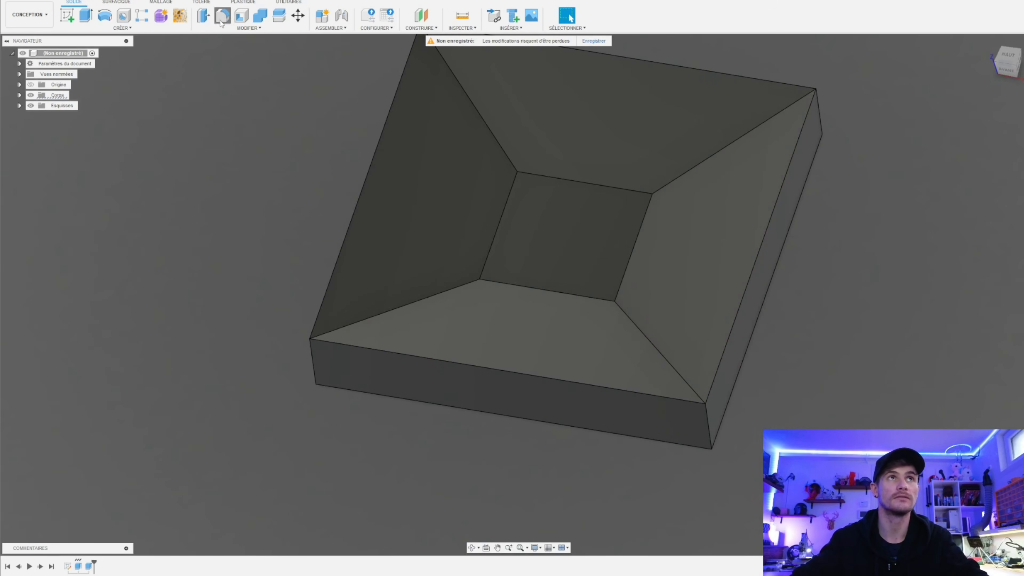
pyautogui.click(595, 237)
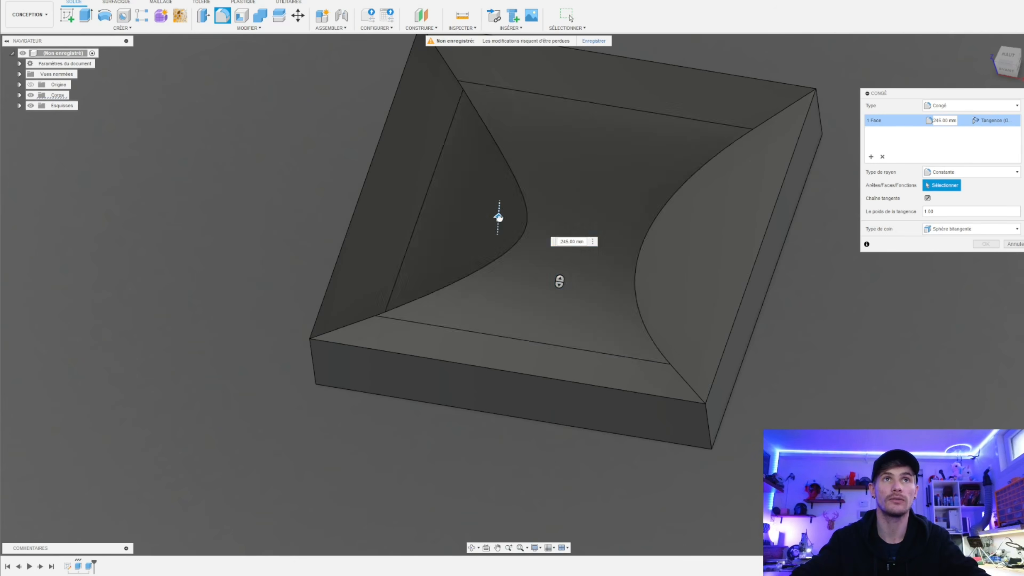
pyautogui.moveTo(499, 218)
pyautogui.mouseDown()
pyautogui.moveTo(499, 208)
pyautogui.moveTo(499, 217)
pyautogui.mouseUp()
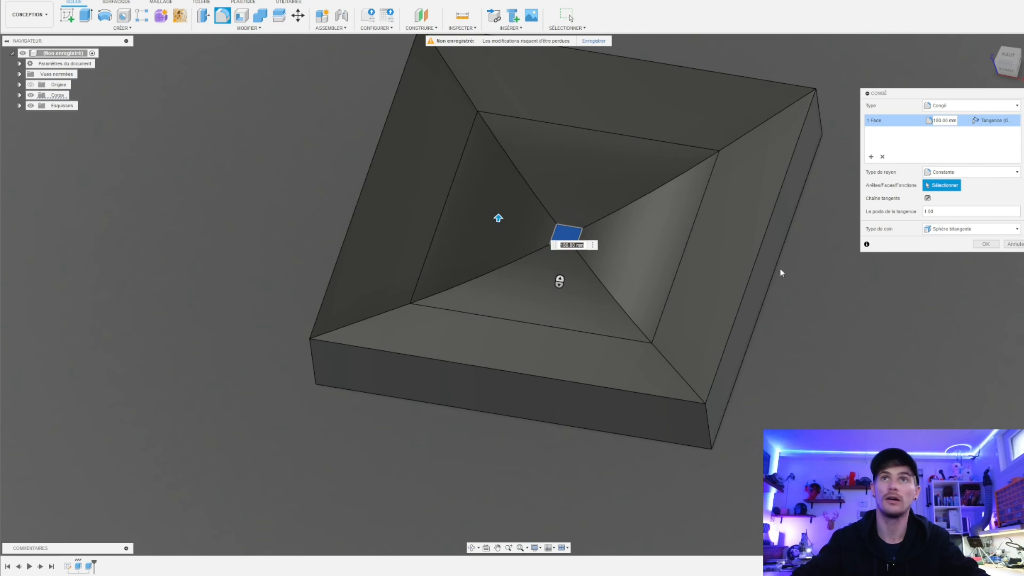
pyautogui.click(985, 244)
pyautogui.scroll(-3, 291, 350)
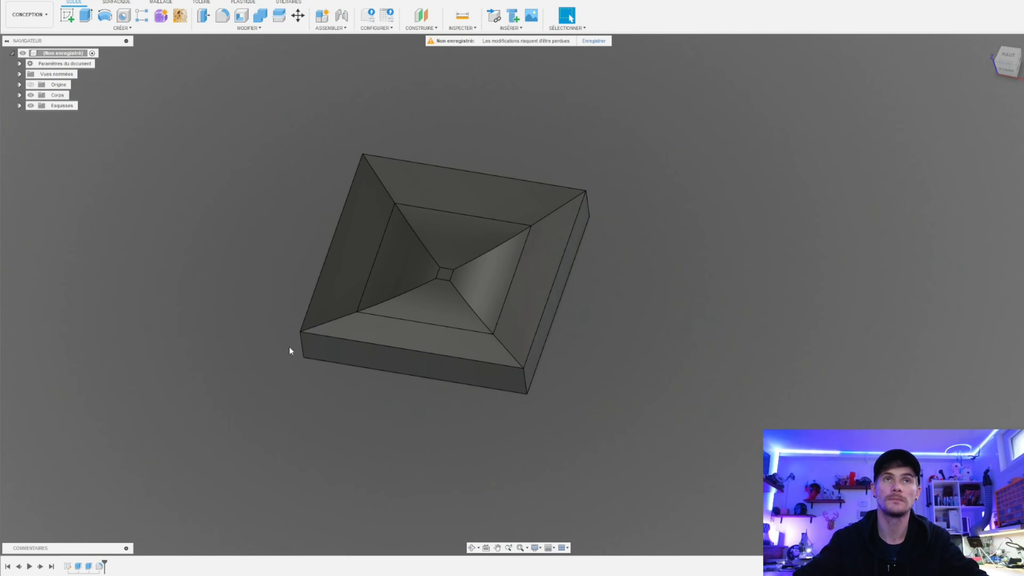
# - Create an angled construction plane at 45 degrees through the block's front vertical corner edge
pyautogui.keyDown('shift'); pyautogui.moveTo(290, 349); pyautogui.dragTo(672, 330, button='middle'); pyautogui.keyUp('shift')
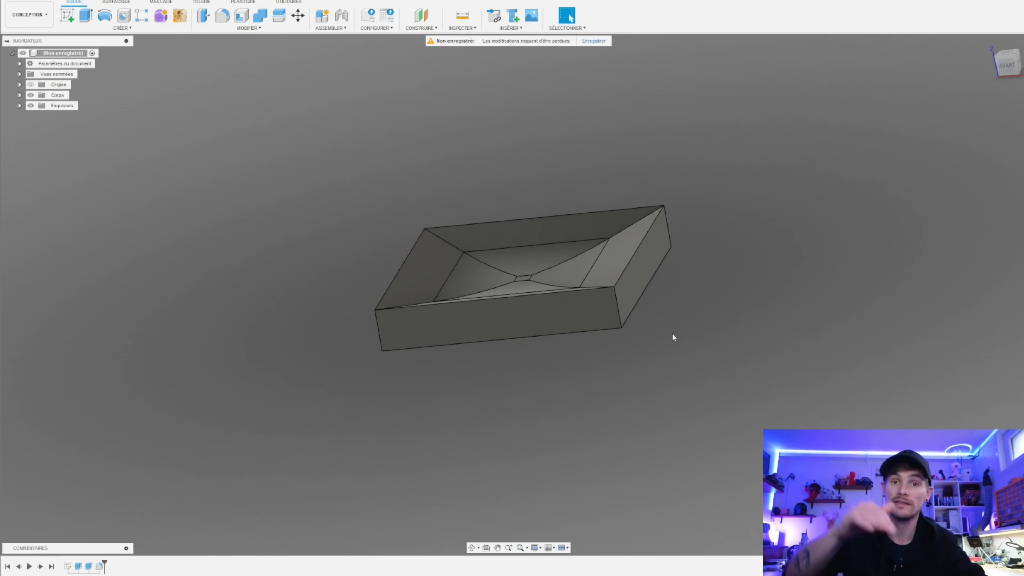
pyautogui.scroll(1, 669, 341)
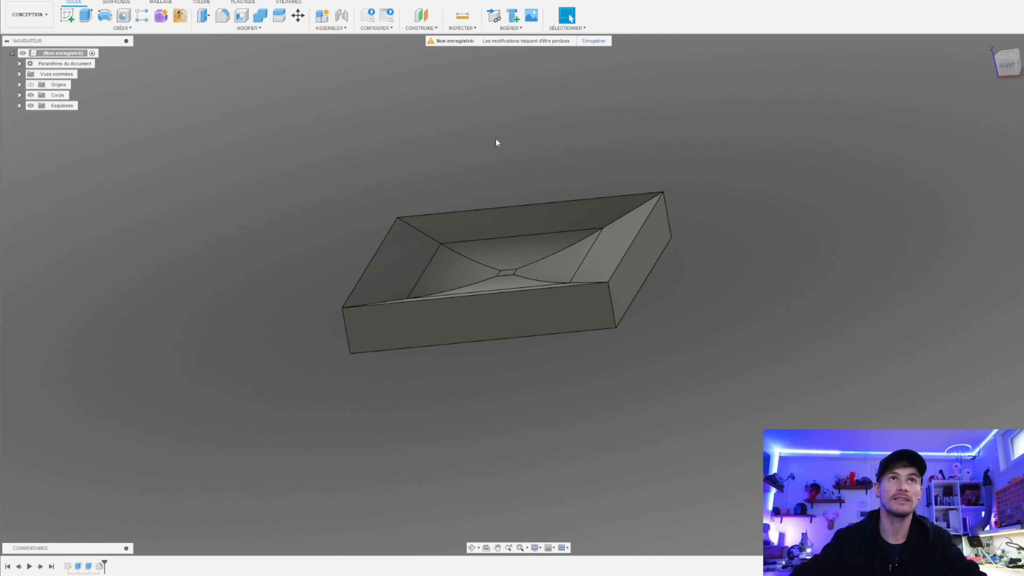
pyautogui.click(428, 18)
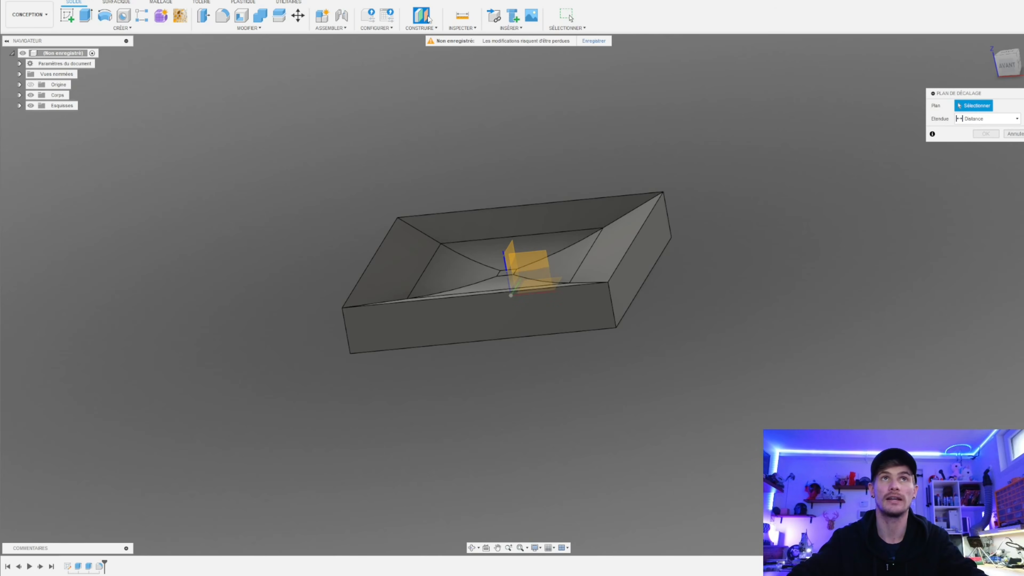
pyautogui.click(422, 28)
pyautogui.click(427, 49)
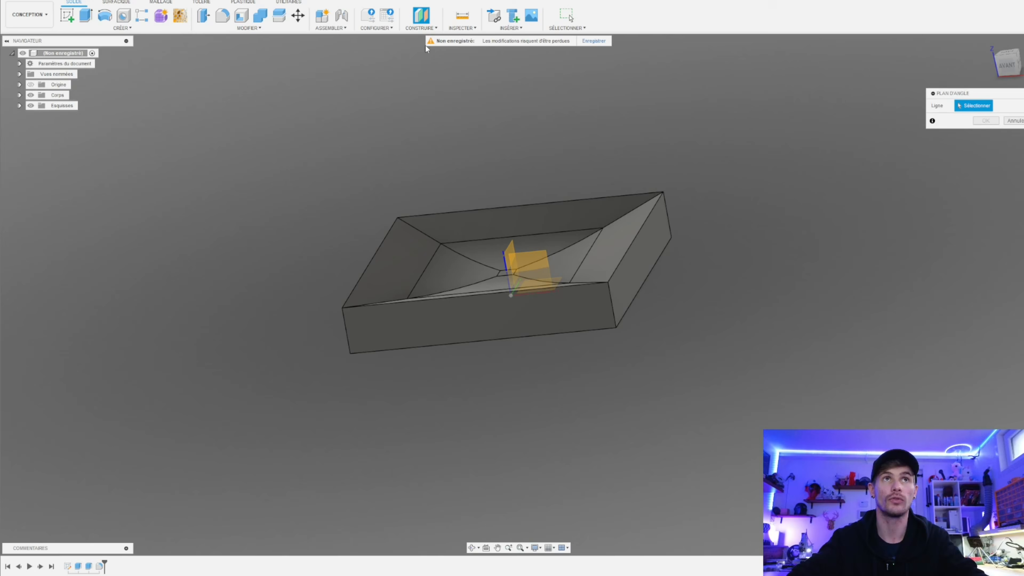
pyautogui.click(619, 313)
pyautogui.keyDown('shift'); pyautogui.moveTo(827, 244); pyautogui.dragTo(789, 266, button='middle'); pyautogui.keyUp('shift')
pyautogui.press('Return')
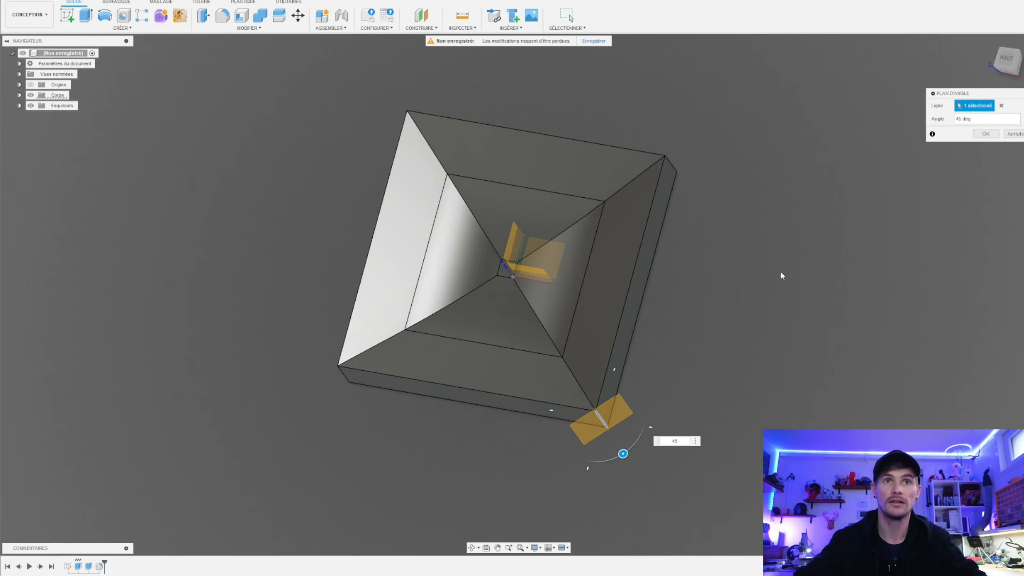
pyautogui.click(988, 134)
# - Start a sketch on the 45-degree corner plane and draw a straight line beside the block, parallel to its top face
pyautogui.keyDown('shift'); pyautogui.moveTo(720, 415); pyautogui.dragTo(714, 384, button='middle'); pyautogui.keyUp('shift')
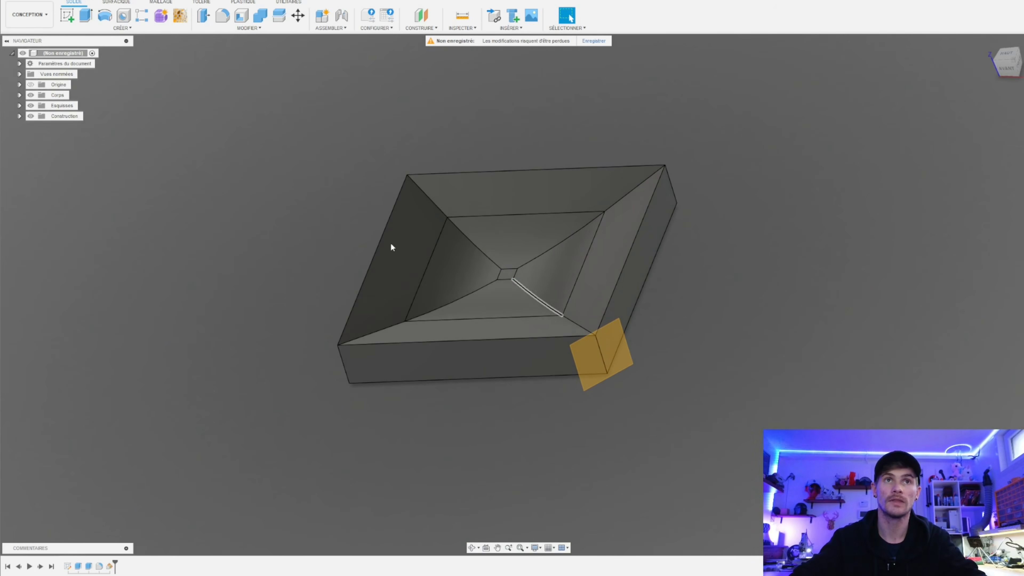
pyautogui.click(67, 16)
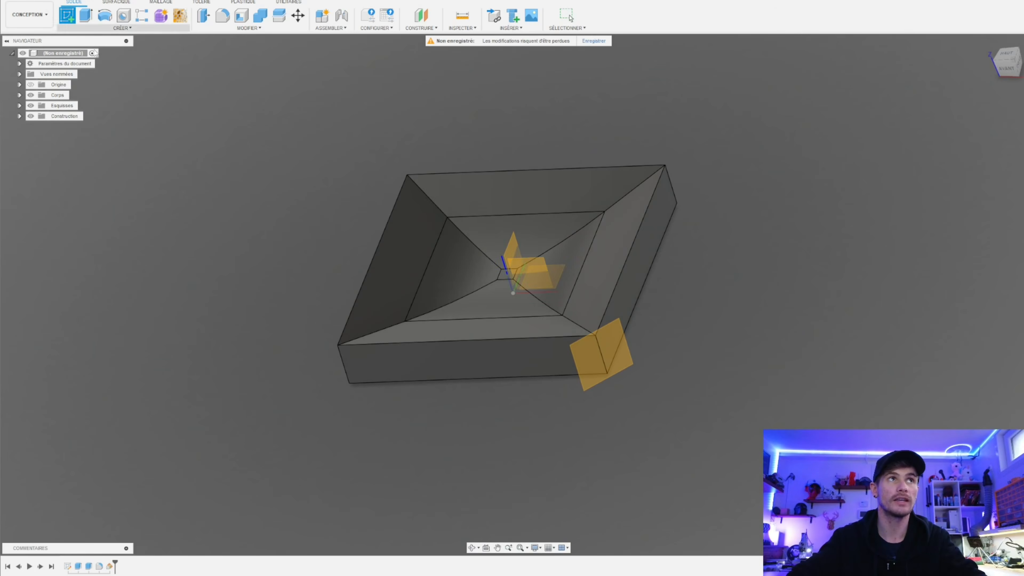
pyautogui.click(619, 342)
pyautogui.scroll(5, 613, 339)
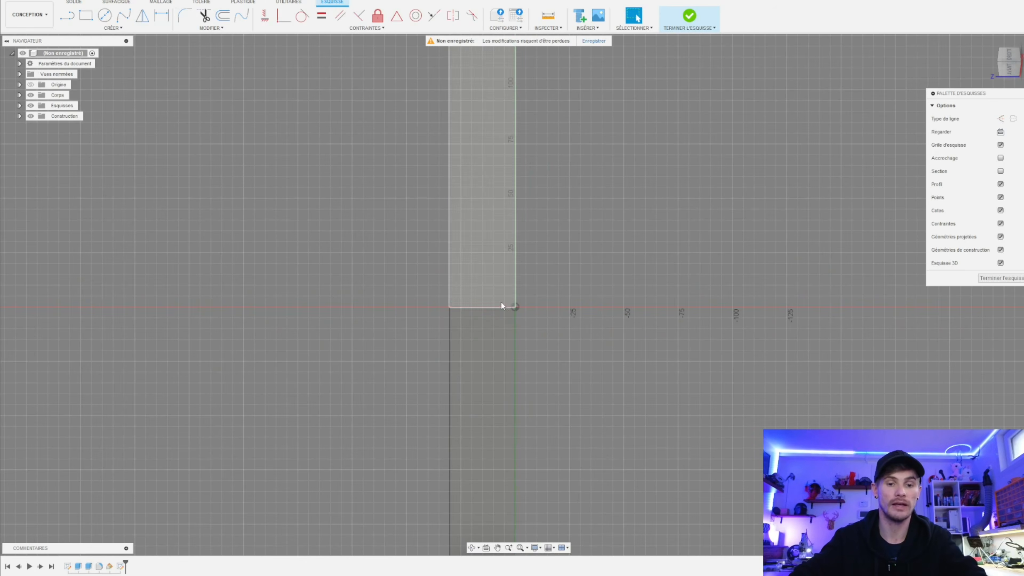
pyautogui.press('l')
pyautogui.click(382, 171)
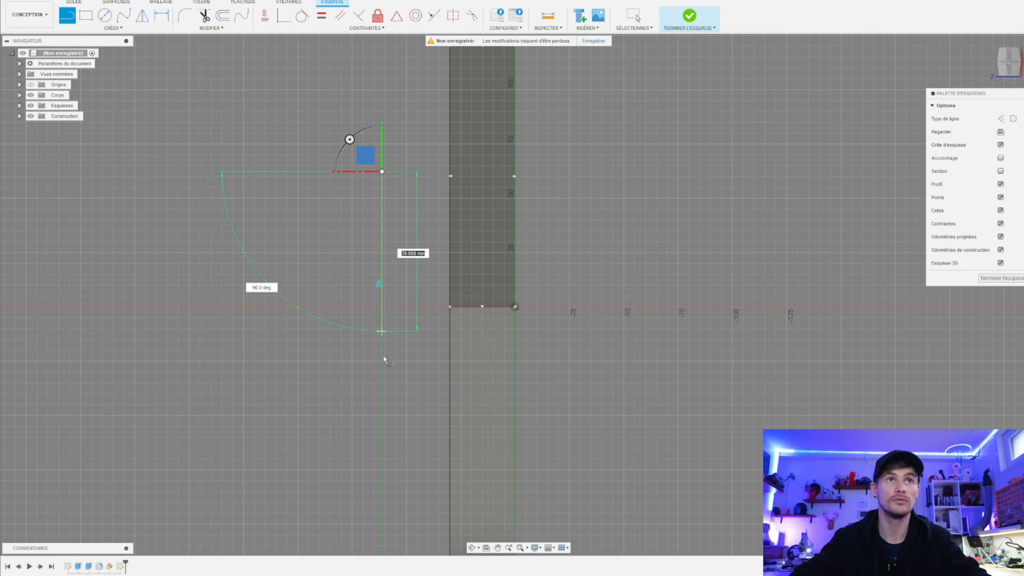
pyautogui.click(381, 409)
pyautogui.press('Escape')
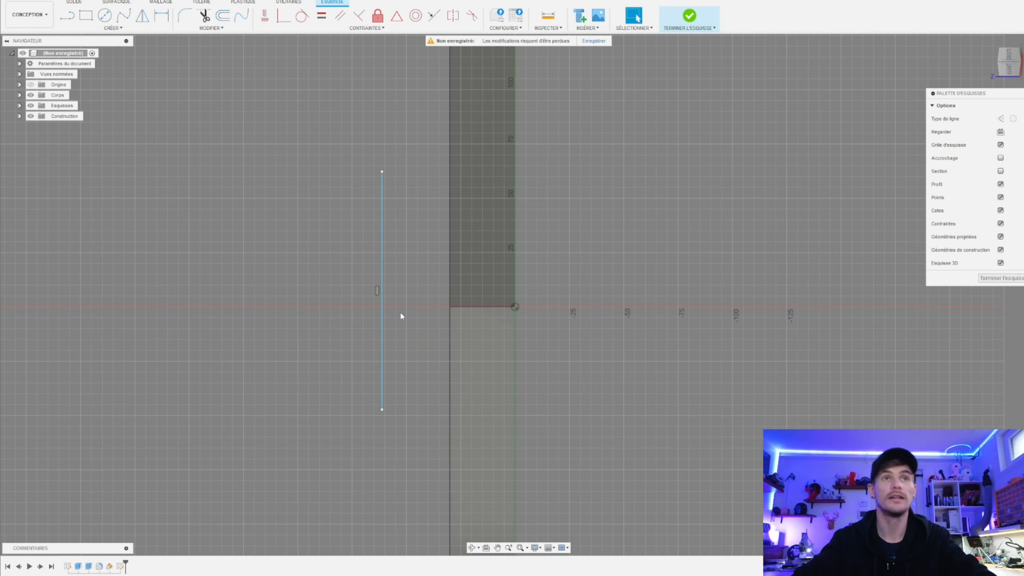
# - Constrain the line's midpoint to the block's upper corner point and finish the sketch
pyautogui.click(398, 18)
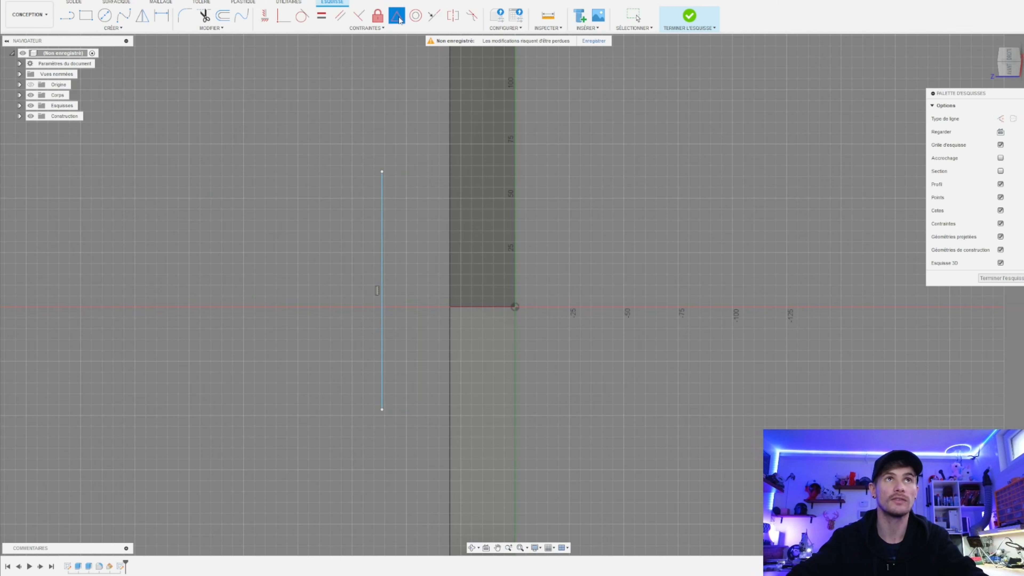
pyautogui.click(381, 285)
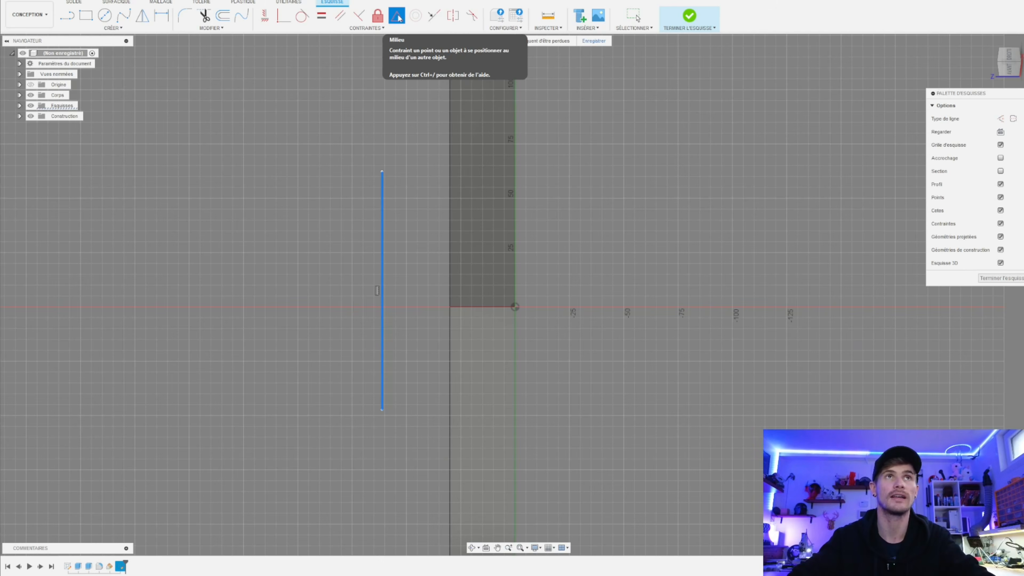
pyautogui.click(450, 307)
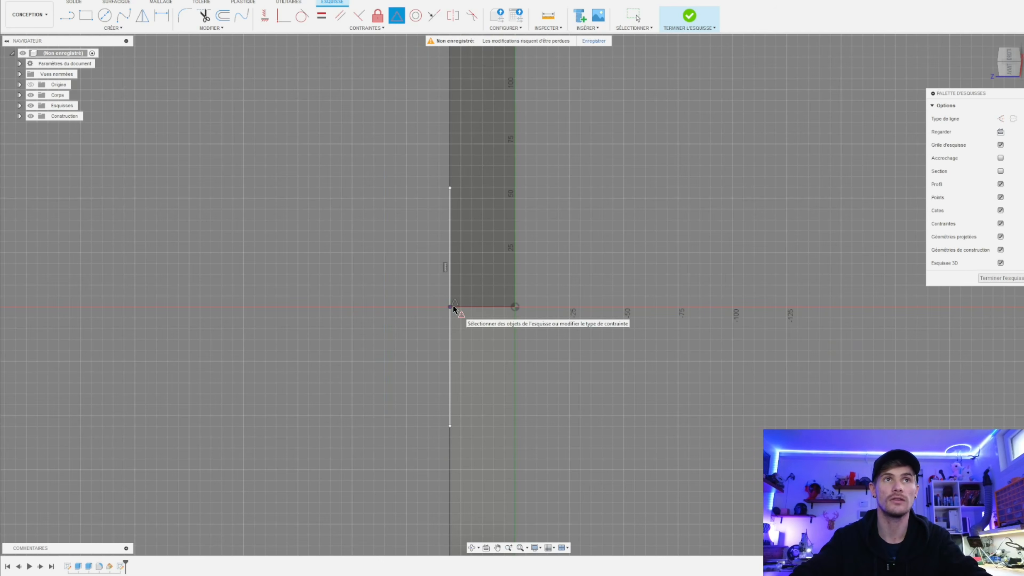
pyautogui.click(689, 16)
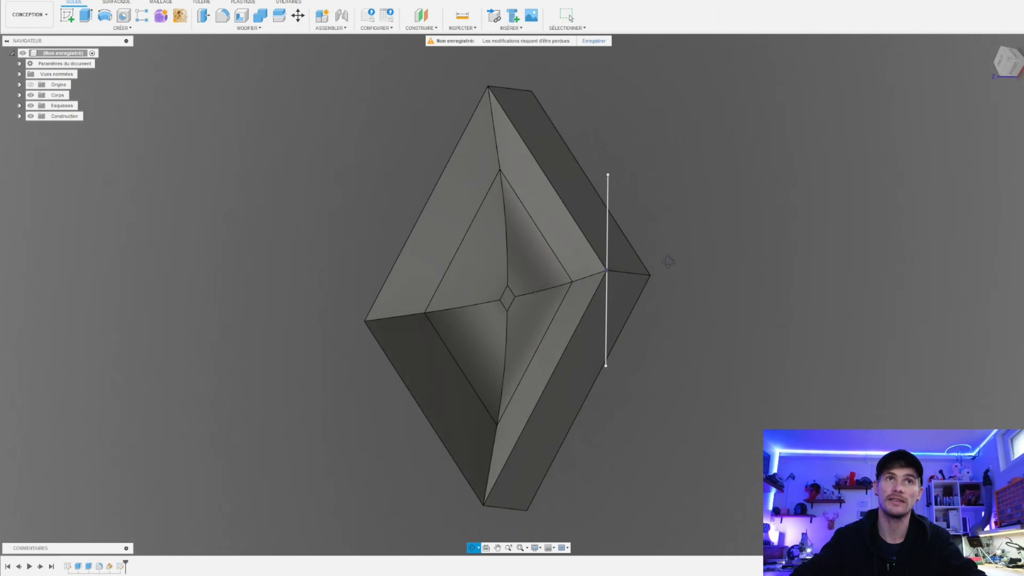
# - Create an angled construction plane at -45 degrees through the sketched line at the block's corner
pyautogui.keyDown('shift'); pyautogui.moveTo(668, 262); pyautogui.dragTo(676, 248, button='middle'); pyautogui.keyUp('shift')
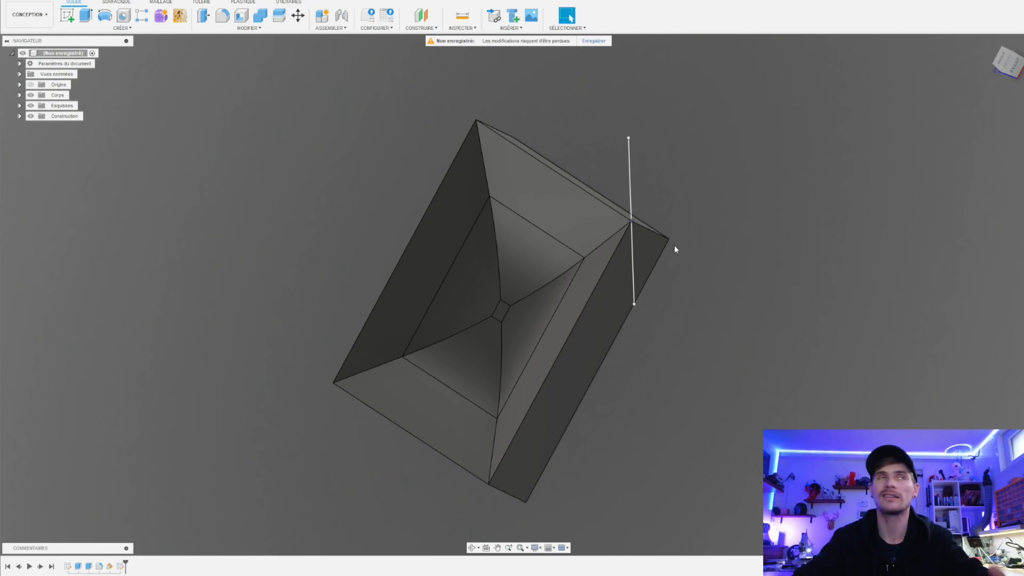
pyautogui.scroll(-3, 729, 317)
pyautogui.scroll(3, 730, 317)
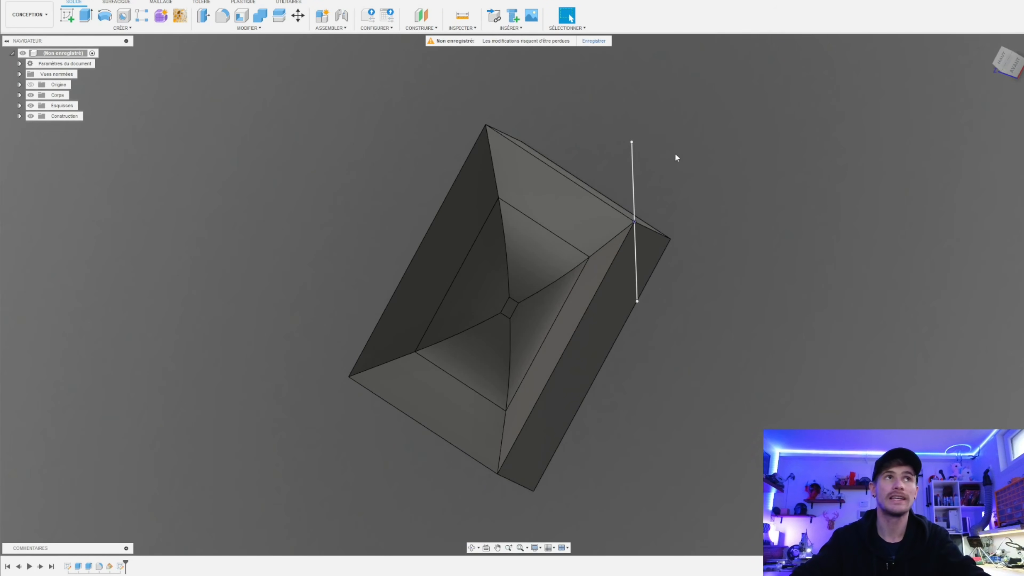
pyautogui.click(429, 28)
pyautogui.click(427, 47)
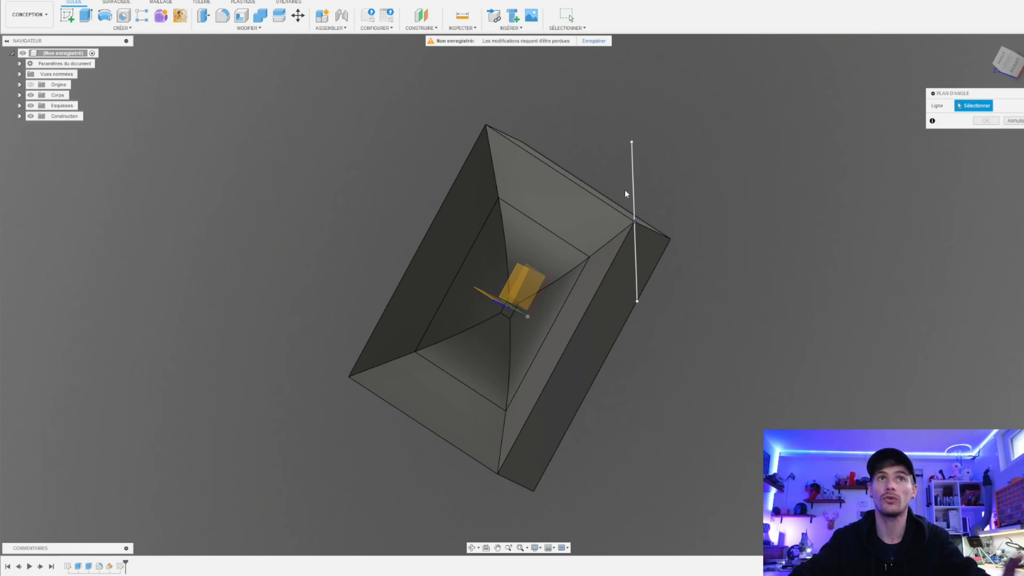
pyautogui.click(631, 189)
pyautogui.keyDown('shift'); pyautogui.moveTo(757, 318); pyautogui.dragTo(713, 337, button='middle'); pyautogui.keyUp('shift')
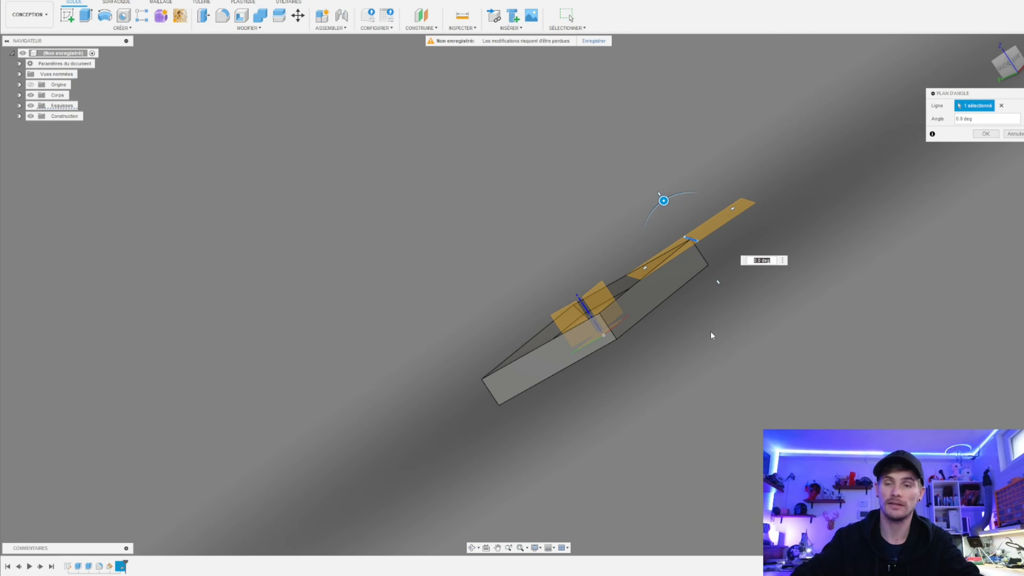
pyautogui.write('45')
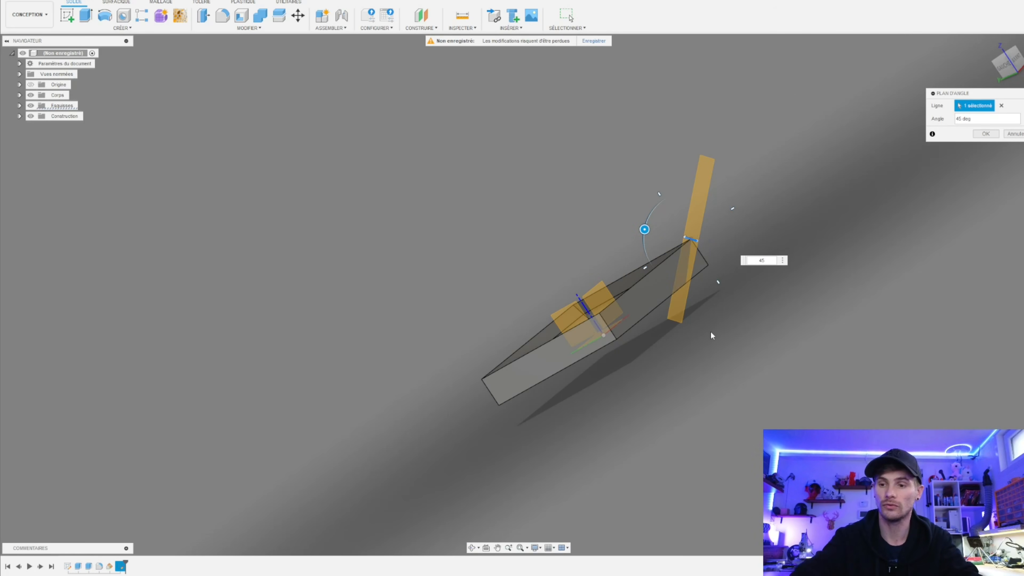
pyautogui.write('-')
pyautogui.press('Return')
pyautogui.scroll(-3, 689, 288)
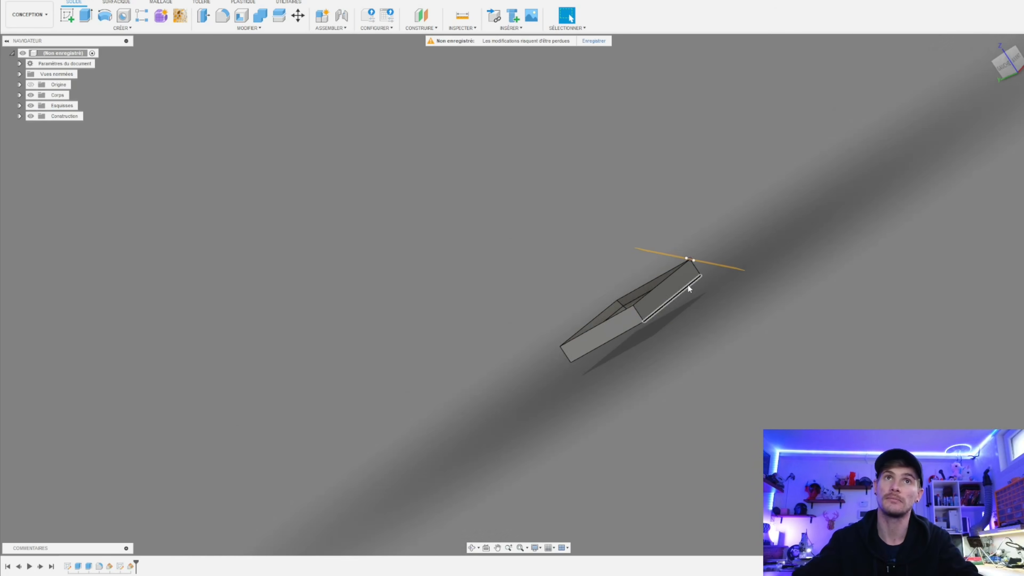
# - Hide Esquisse2, the sketch holding the corner line
pyautogui.keyDown('shift'); pyautogui.moveTo(688, 288); pyautogui.dragTo(699, 371, button='middle'); pyautogui.keyUp('shift')
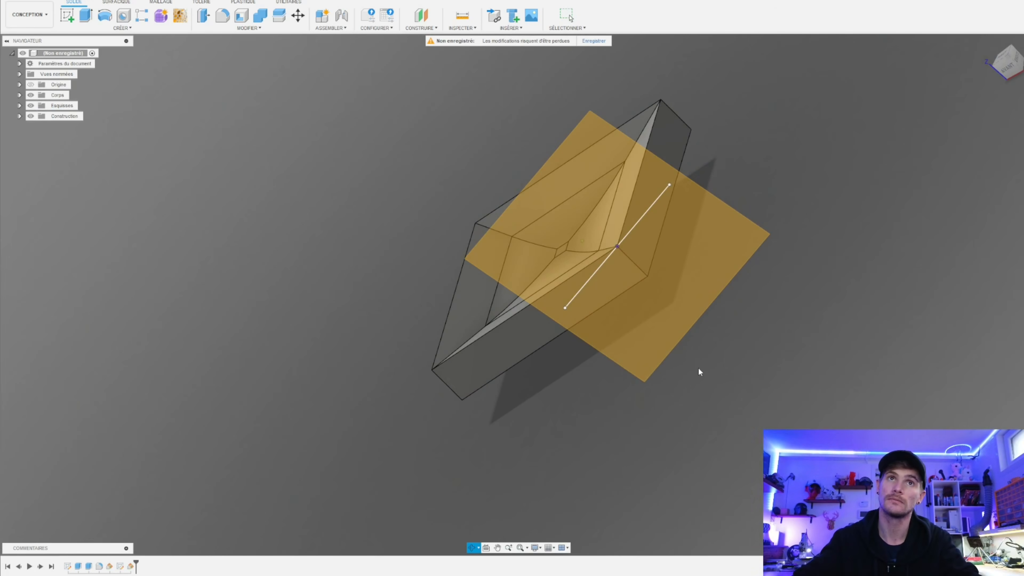
pyautogui.click(19, 106)
pyautogui.click(38, 127)
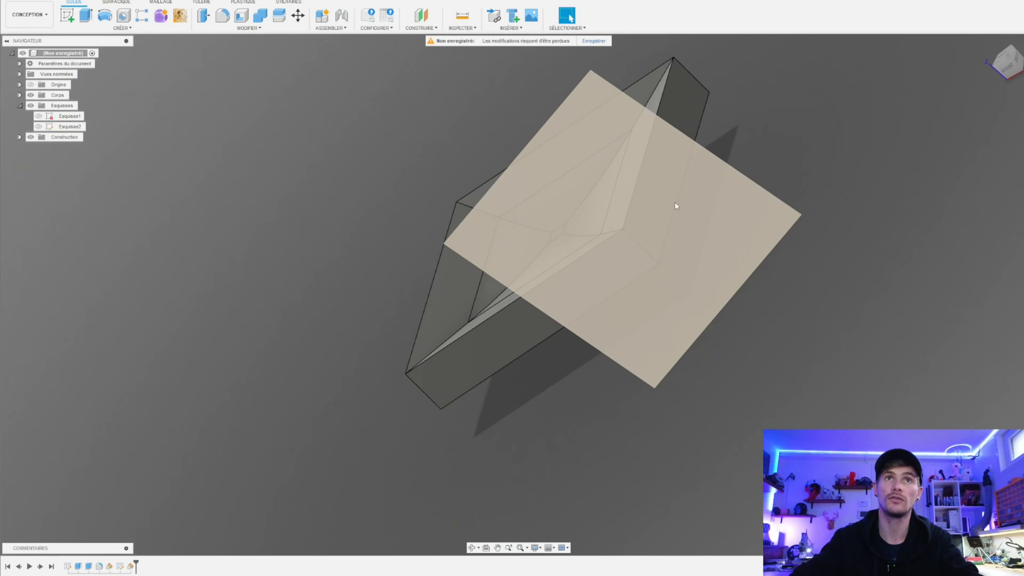
pyautogui.moveTo(676, 206)
pyautogui.keyDown('shift'); pyautogui.mouseDown(button='middle')
pyautogui.moveTo(574, 302)
pyautogui.moveTo(648, 218)
pyautogui.moveTo(673, 208)
pyautogui.mouseUp(button='middle'); pyautogui.keyUp('shift')
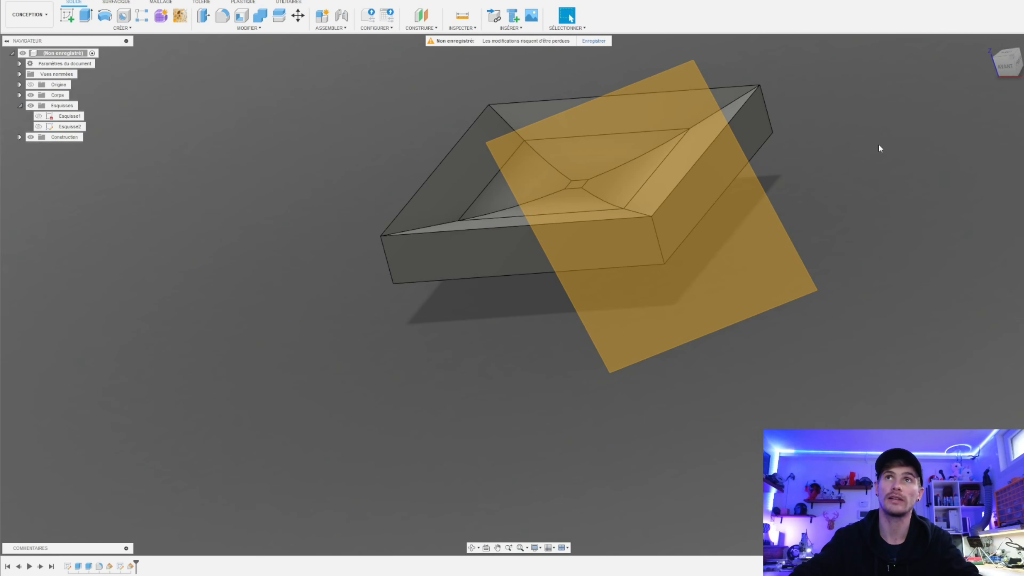
# - Start a sketch on the -45-degree construction plane at the block's corner
pyautogui.click(1012, 59)
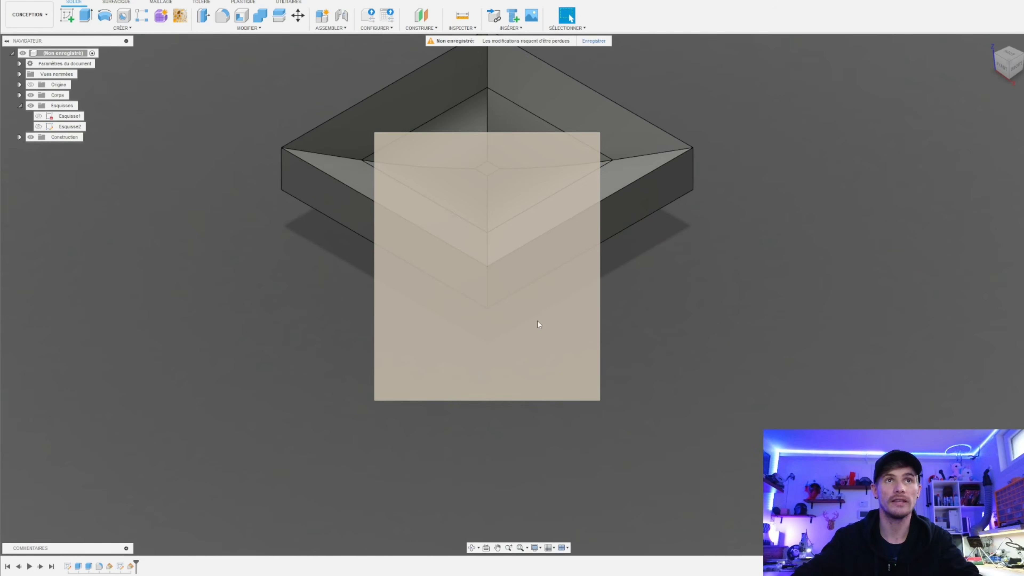
pyautogui.click(69, 17)
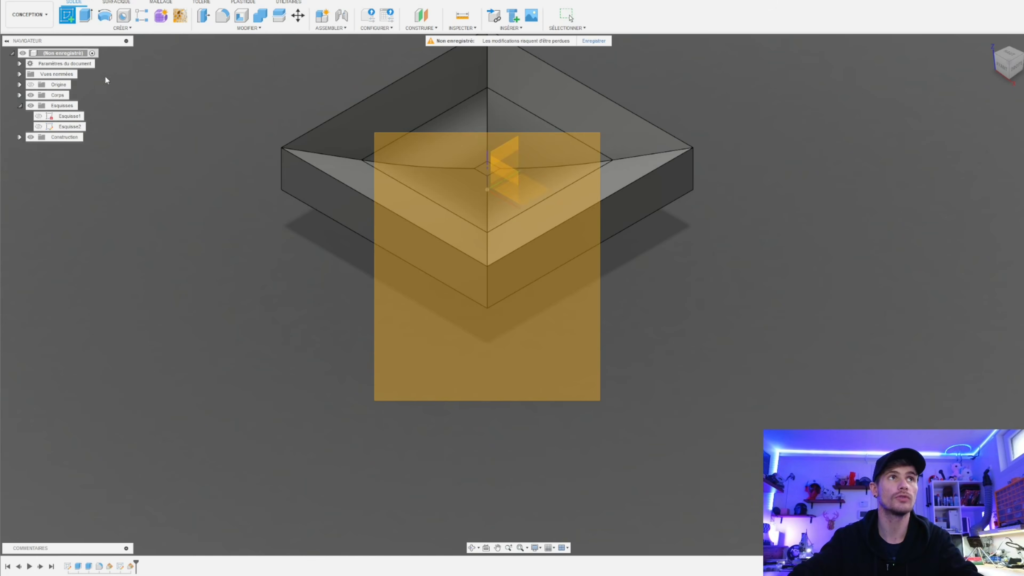
pyautogui.click(432, 322)
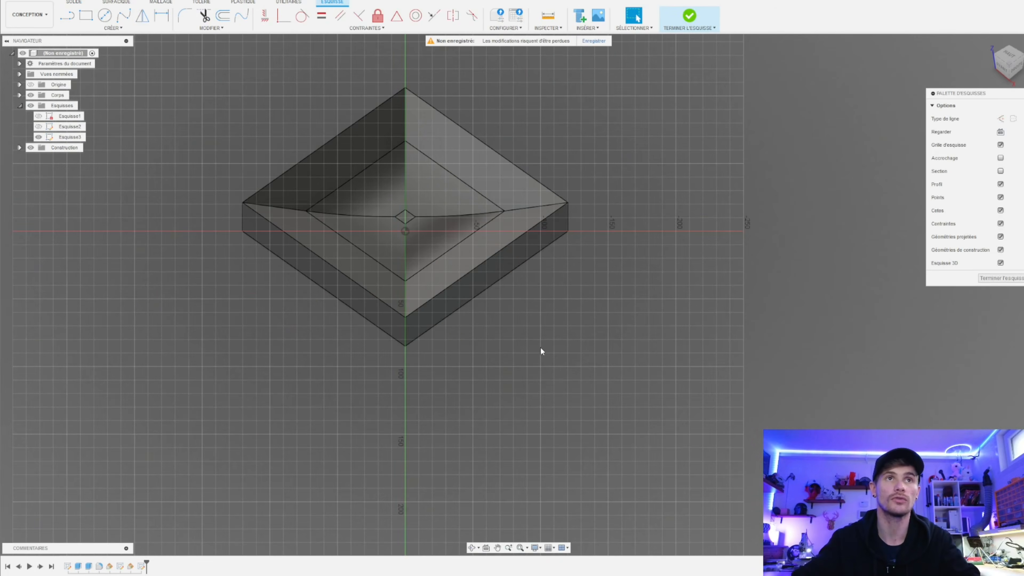
# - Draw a long, slanted three-point rectangle 1 mm wide beside the block
pyautogui.click(84, 21)
pyautogui.click(1012, 118)
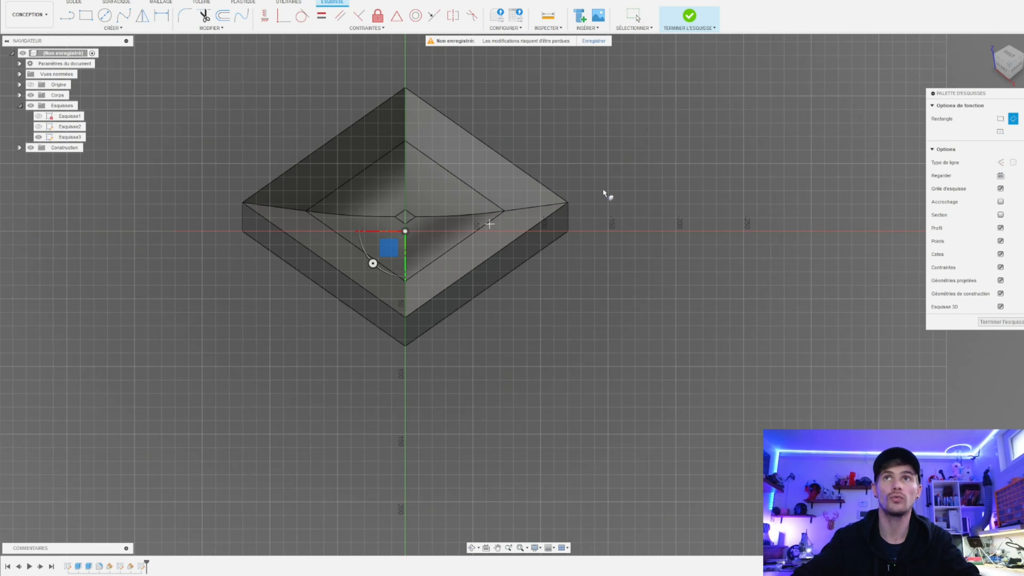
pyautogui.scroll(-4, 605, 195)
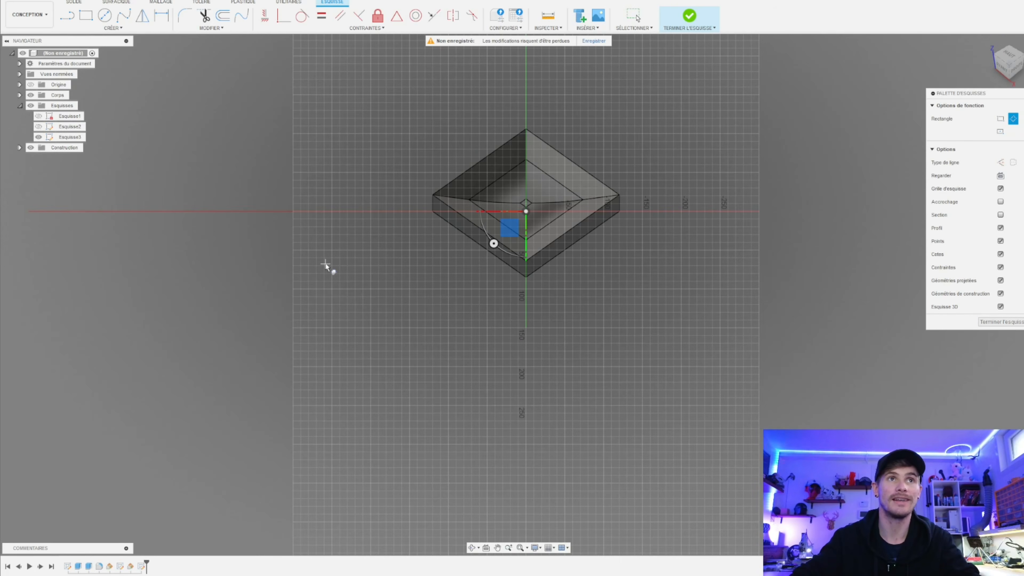
pyautogui.click(316, 287)
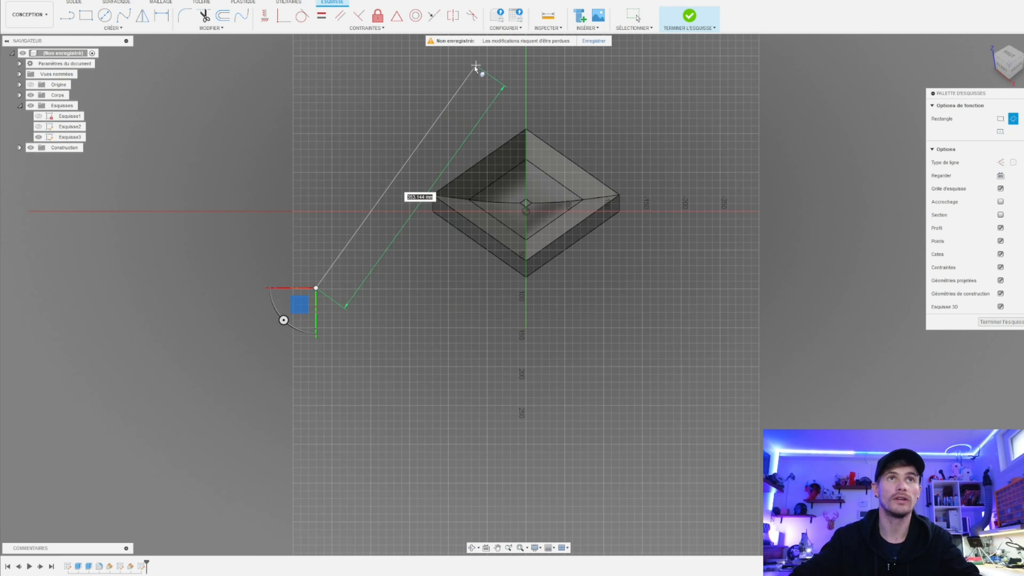
pyautogui.click(459, 80)
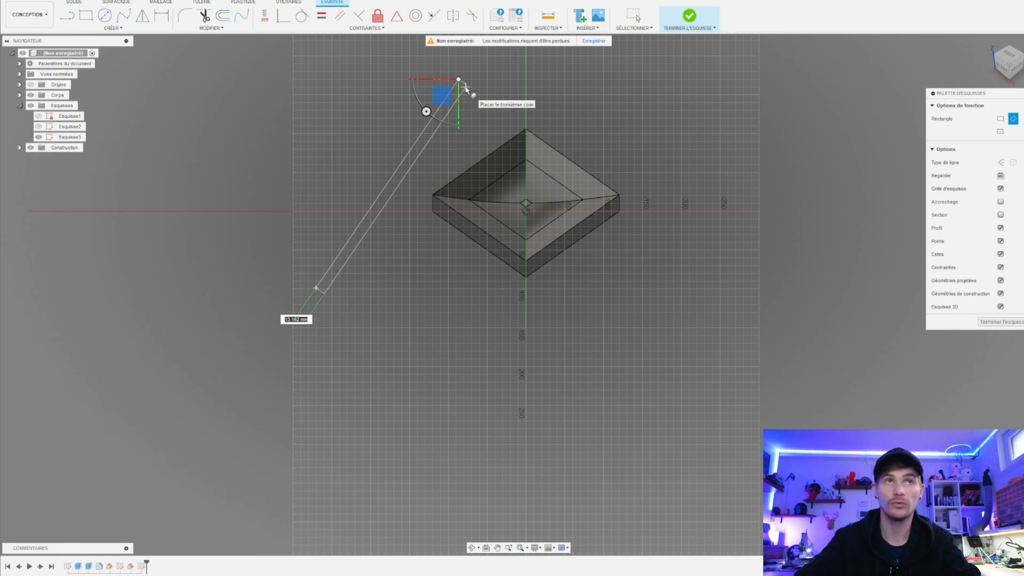
pyautogui.write('1')
pyautogui.press('Tab')
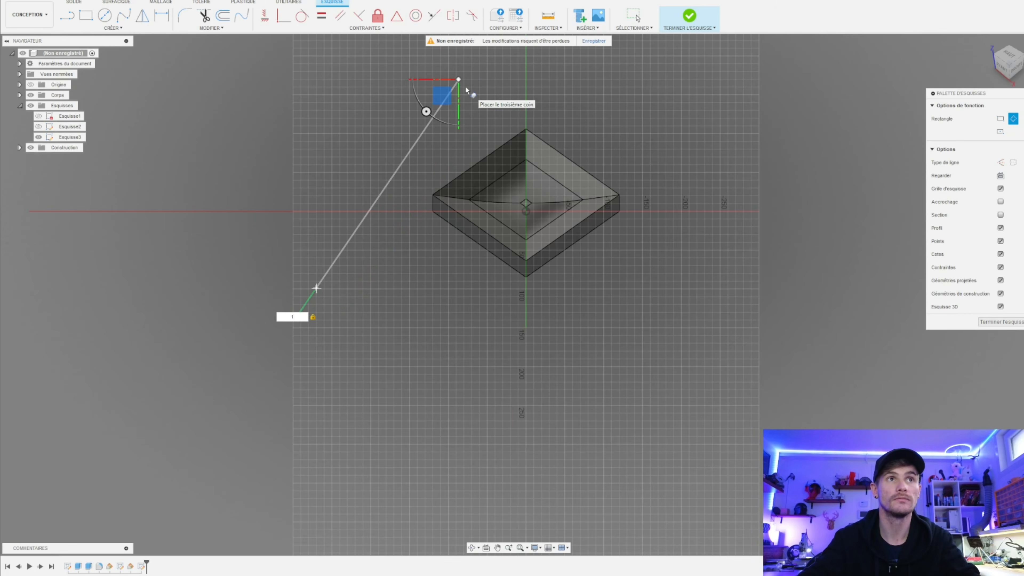
pyautogui.press('Return')
pyautogui.scroll(2, 607, 222)
pyautogui.scroll(1, 607, 222)
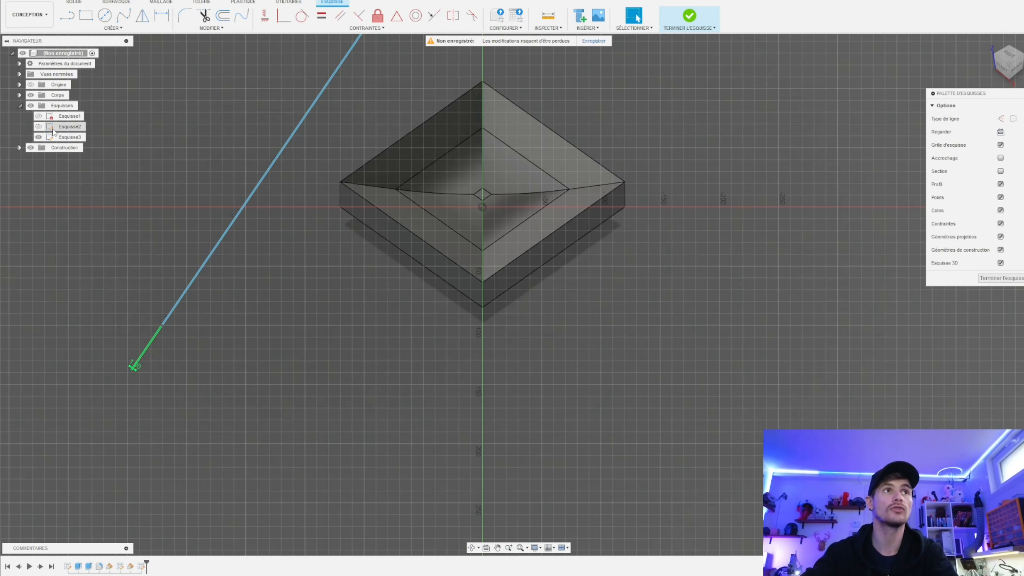
pyautogui.click(38, 127)
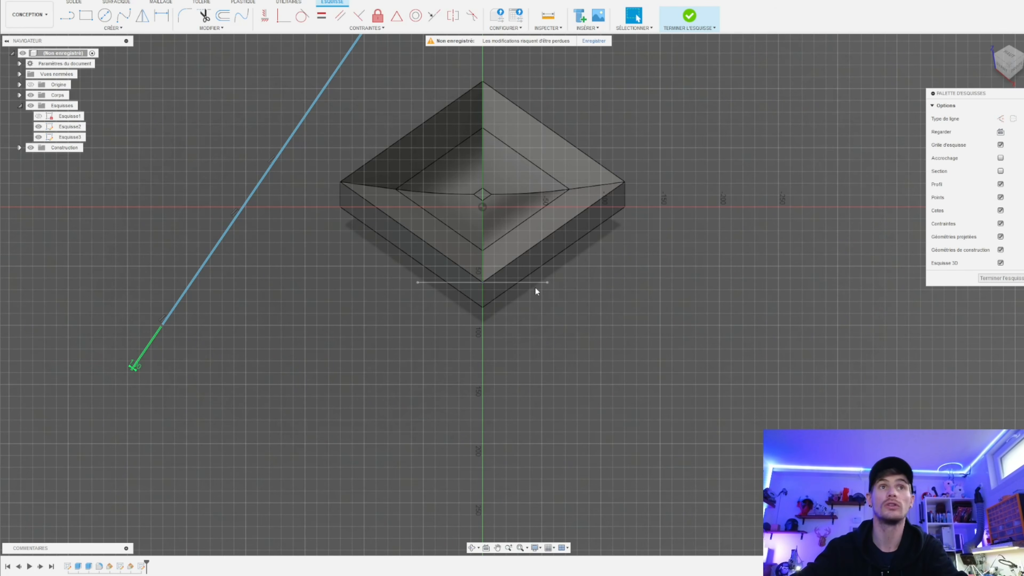
pyautogui.click(39, 128)
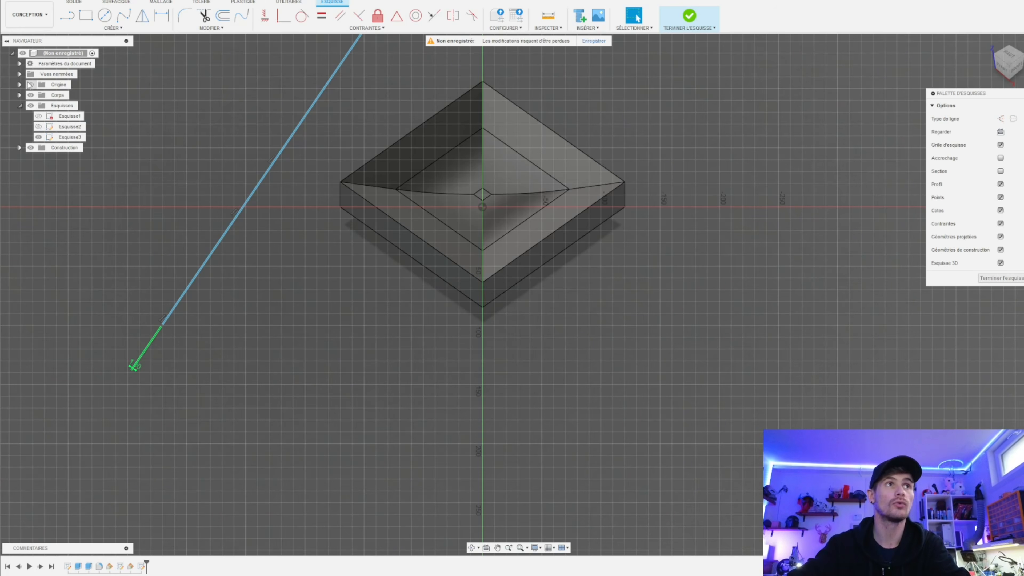
pyautogui.click(30, 84)
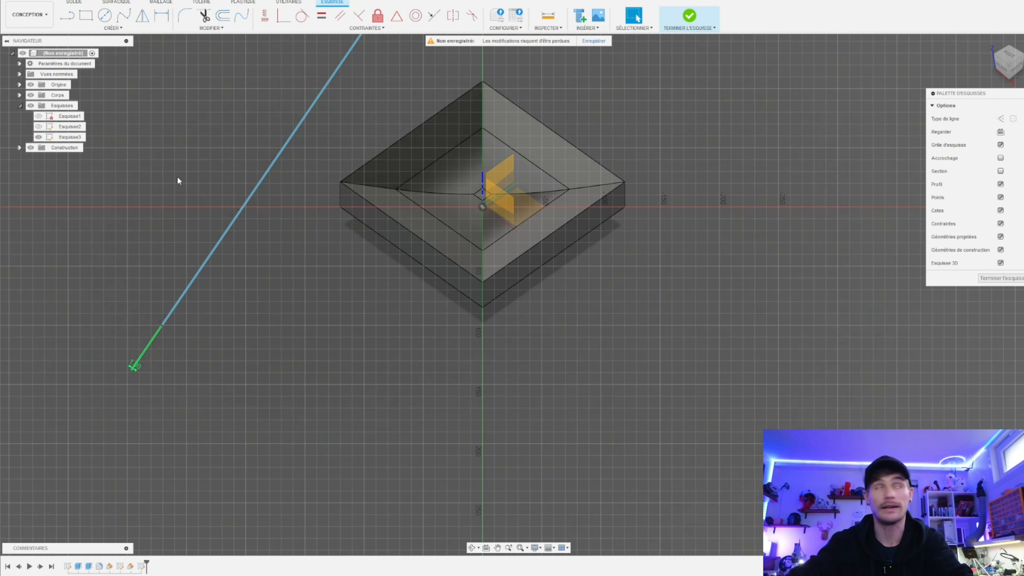
pyautogui.click(31, 84)
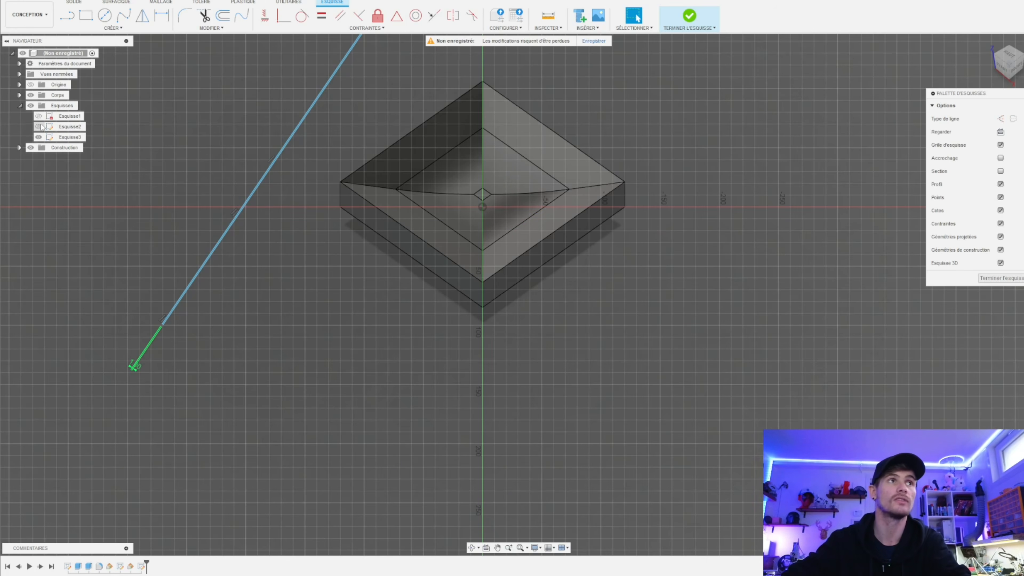
# - Show Esquisse2 and dimension the angle between the thin rectangle's long edge and the corner line to 45 degrees
pyautogui.click(42, 127)
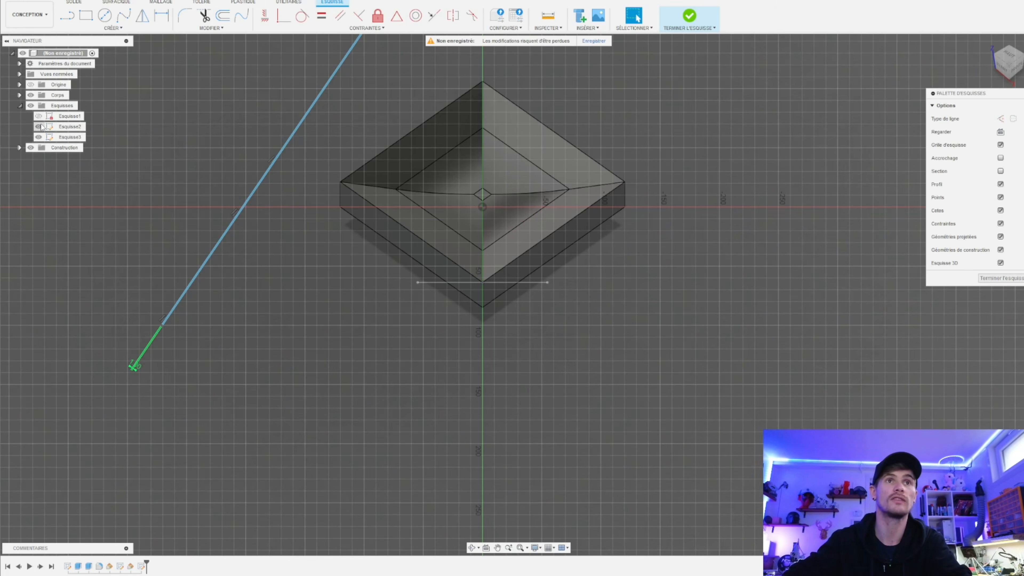
pyautogui.click(167, 15)
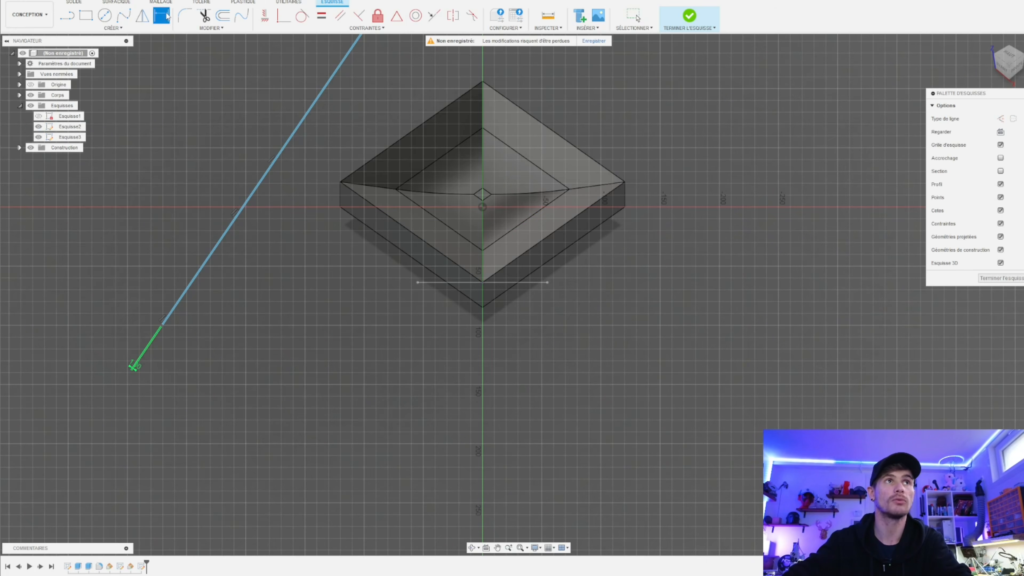
pyautogui.click(280, 160)
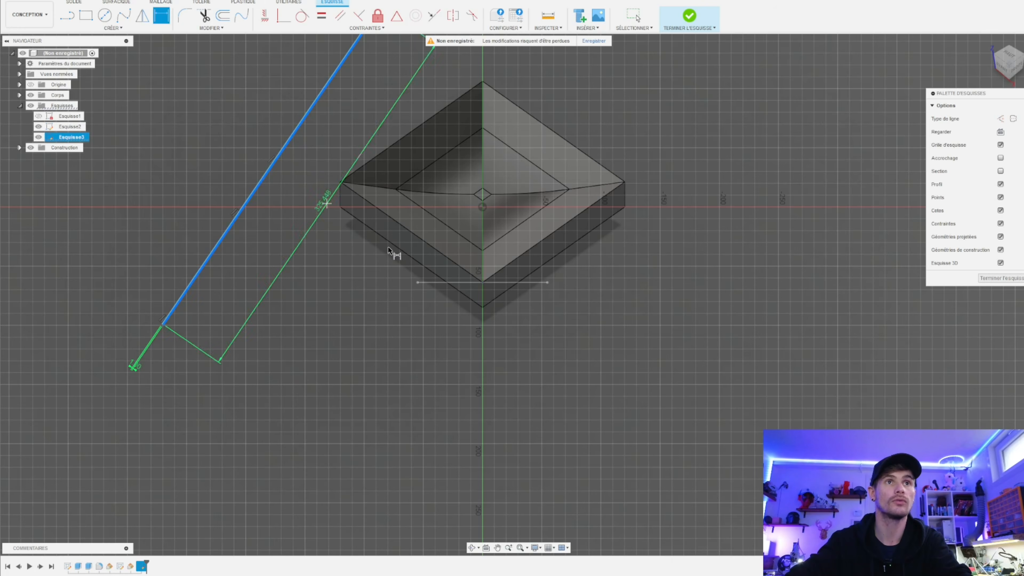
pyautogui.click(445, 283)
pyautogui.click(343, 229)
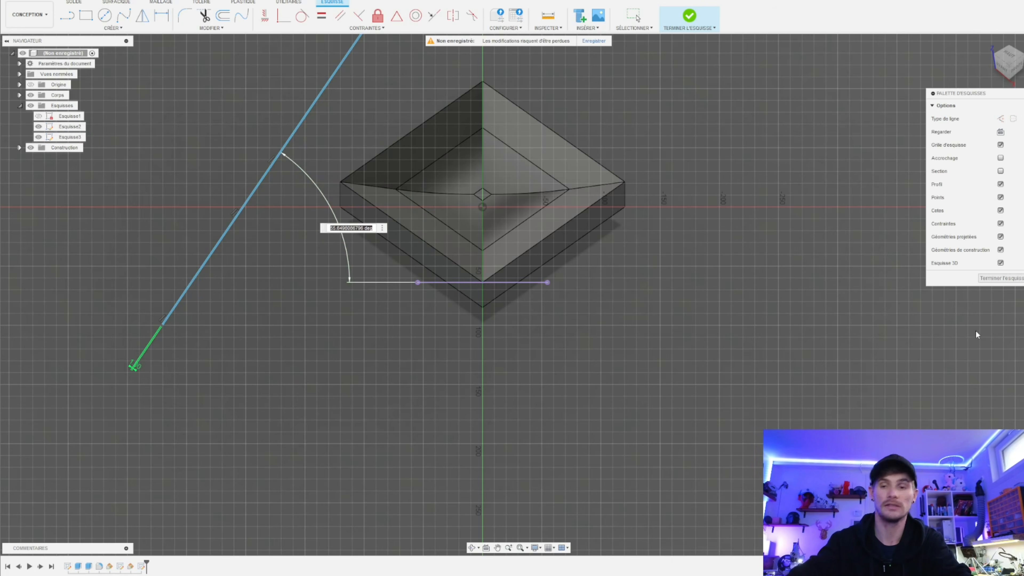
pyautogui.write('45')
pyautogui.press('Return')
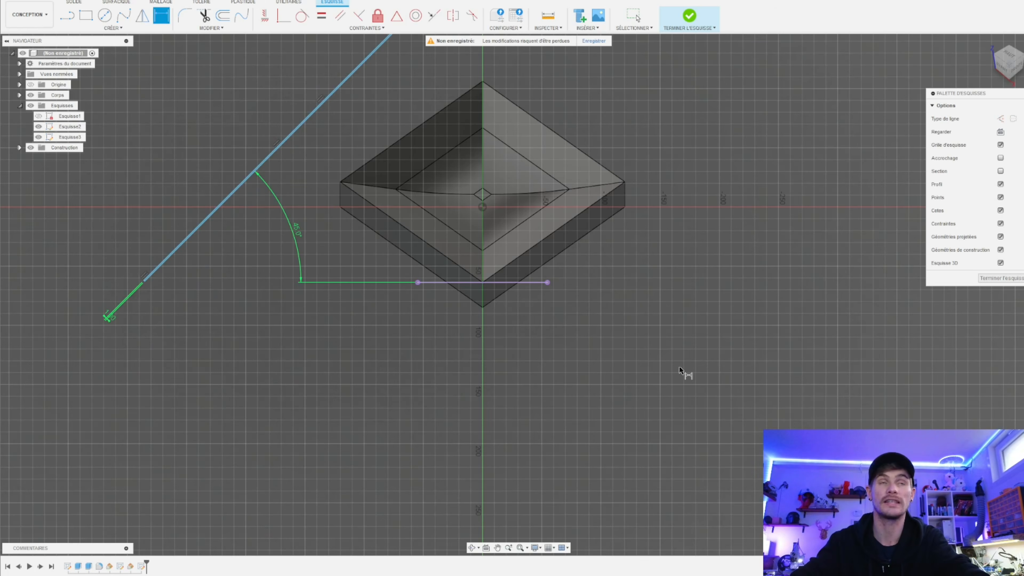
pyautogui.press('Escape')
pyautogui.scroll(4, 446, 295)
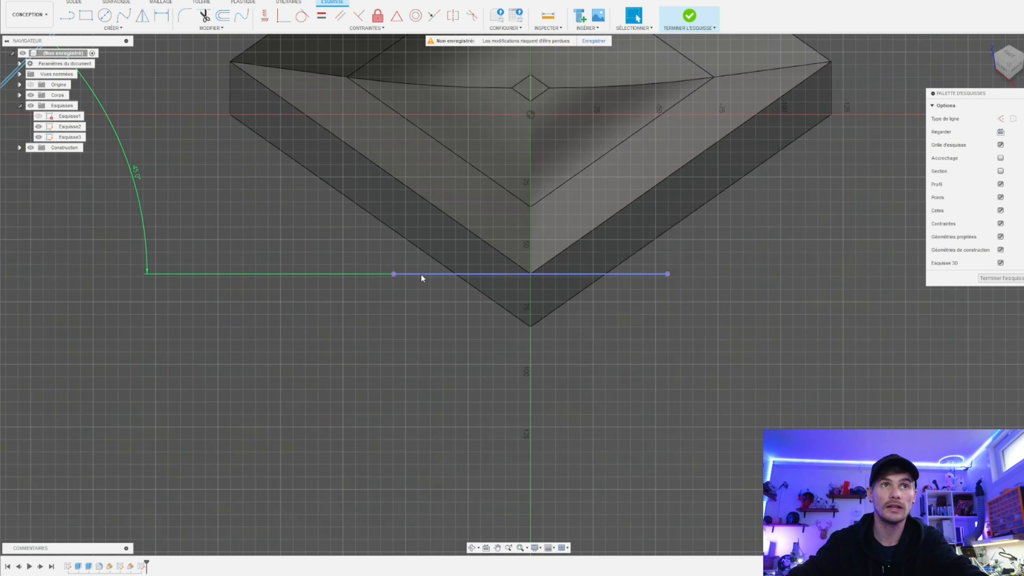
pyautogui.click(420, 274)
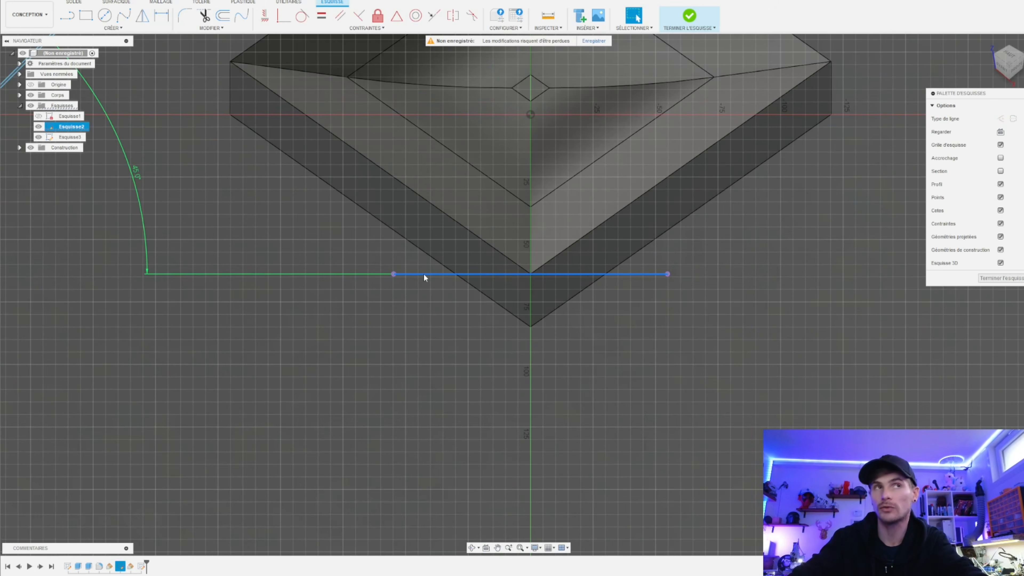
pyautogui.rightClick(424, 274)
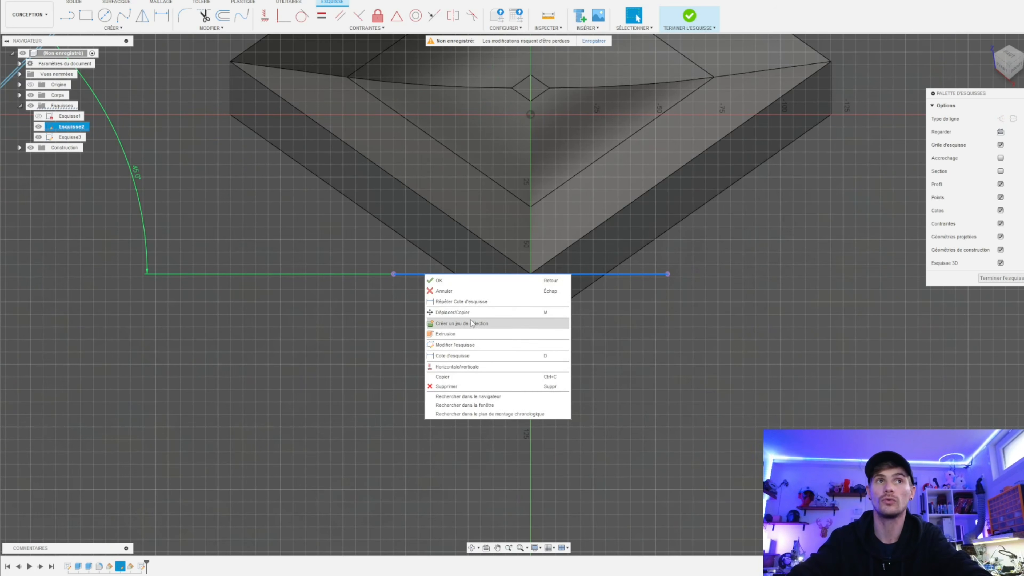
pyautogui.press('Escape')
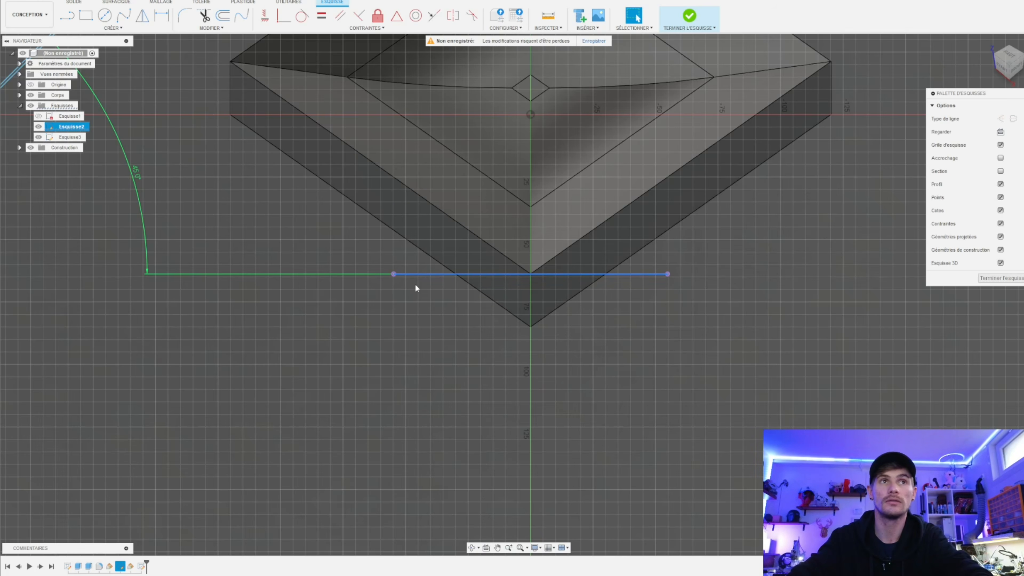
pyautogui.rightClick(438, 274)
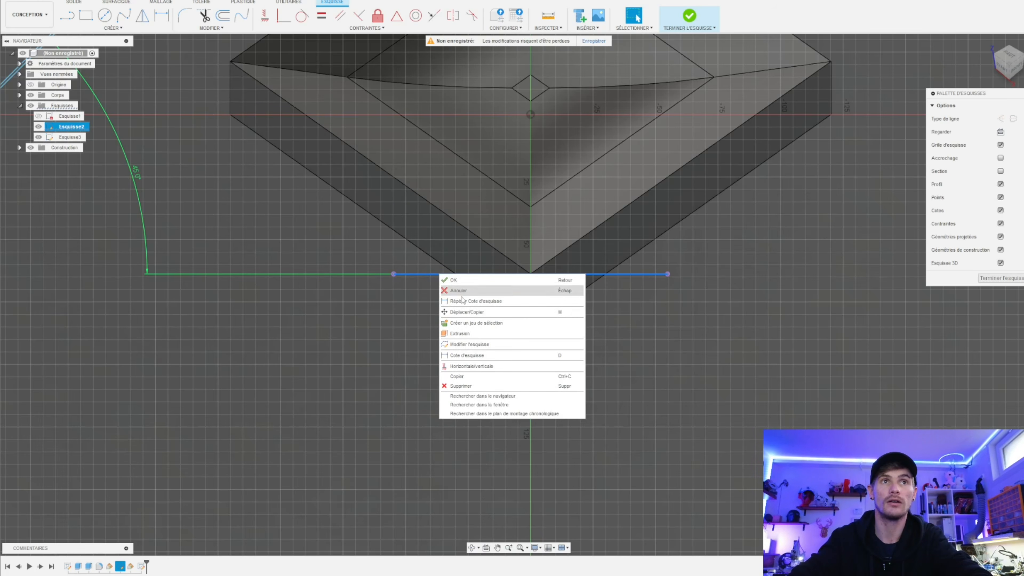
pyautogui.click(760, 366)
pyautogui.scroll(-5, 532, 407)
pyautogui.click(270, 319)
# - Hide Esquisse2 and convert the projected corner line in the current sketch to construction geometry
pyautogui.scroll(2, 455, 332)
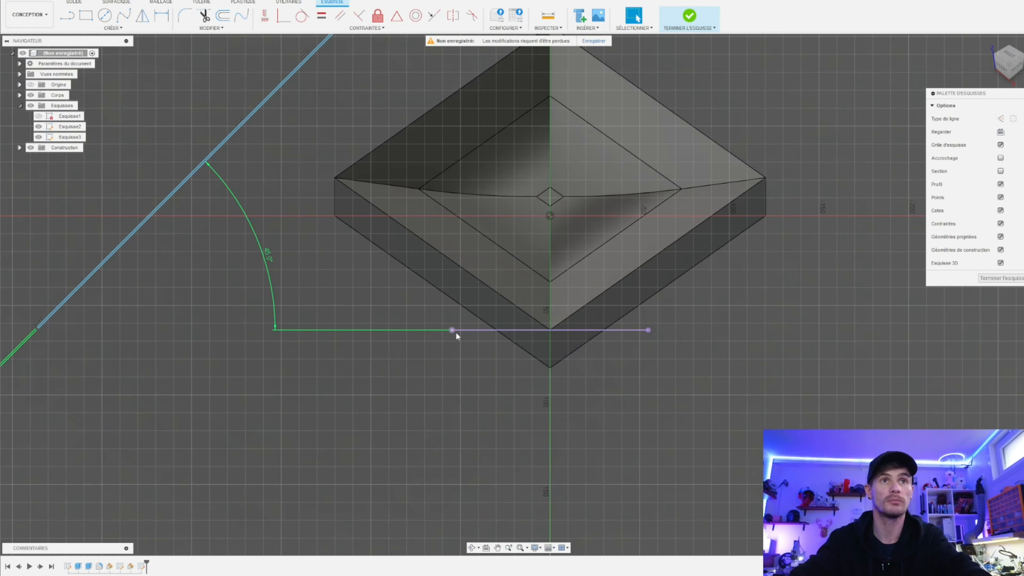
pyautogui.scroll(3, 473, 349)
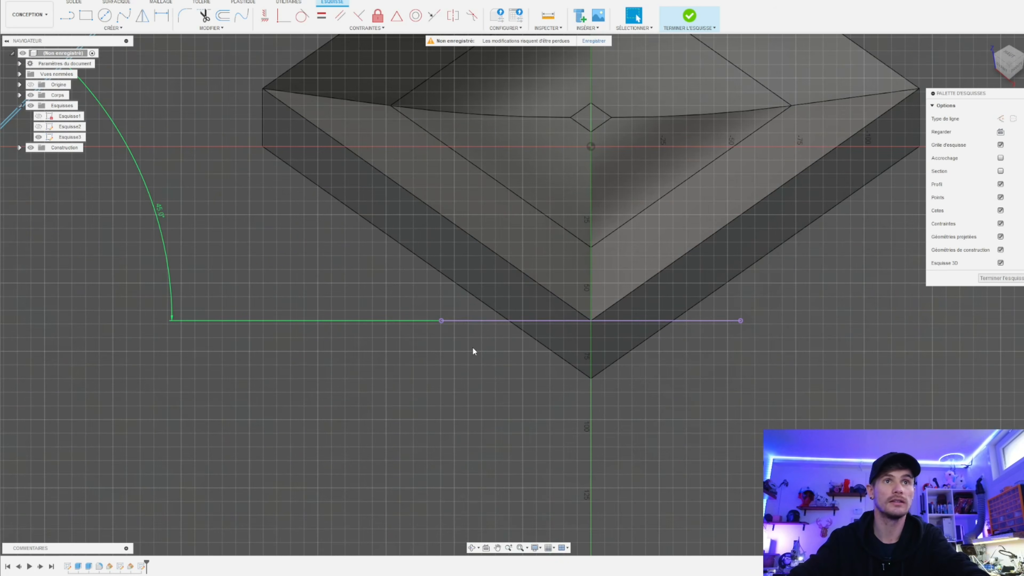
pyautogui.click(469, 323)
pyautogui.rightClick(469, 322)
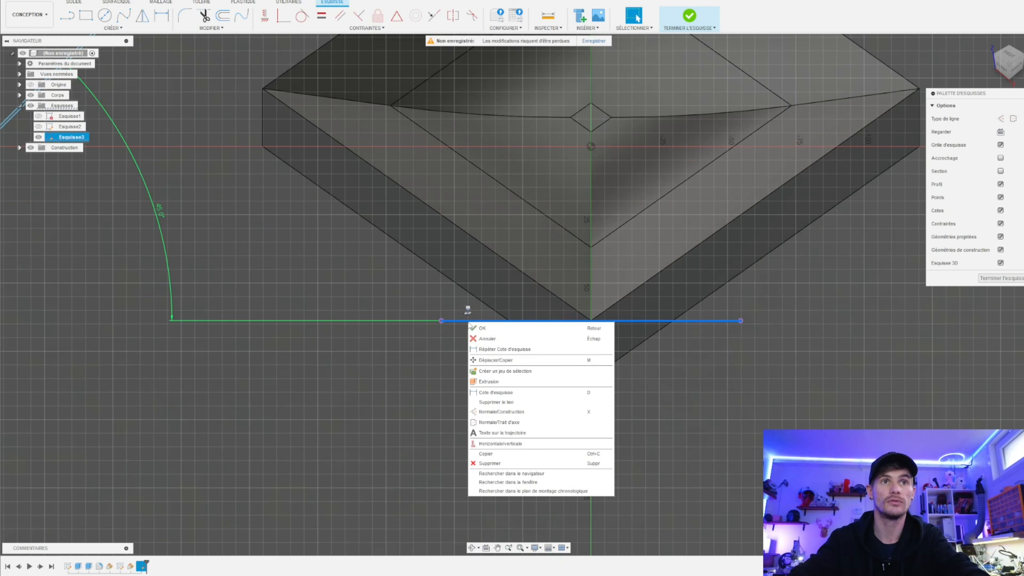
pyautogui.click(511, 415)
# - Create a rectangular sketch pattern of the thin slanted rectangle, spread horizontally across the block over a distance of -360 mm
pyautogui.scroll(-6, 601, 415)
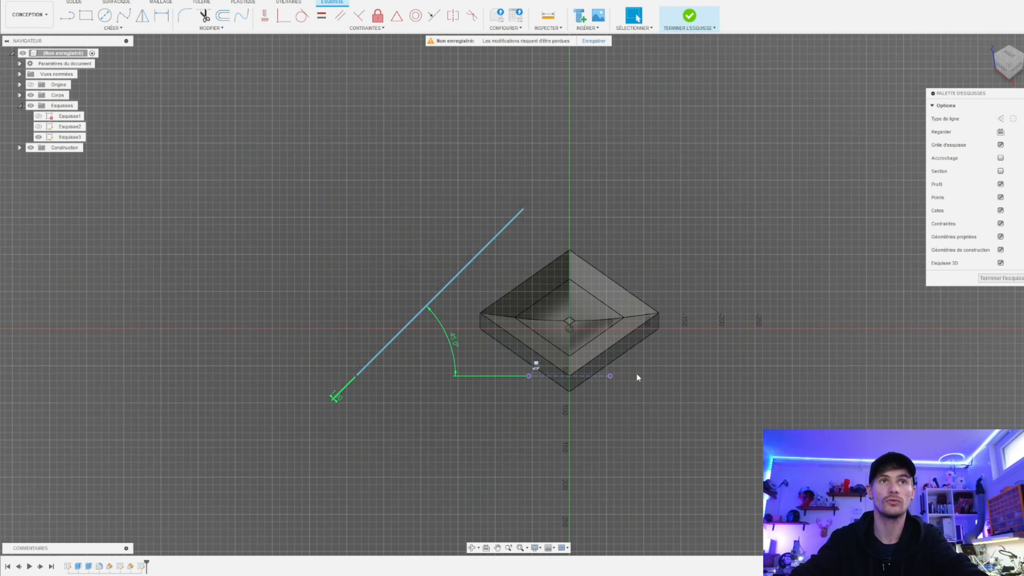
pyautogui.scroll(2, 636, 372)
pyautogui.scroll(2, 334, 293)
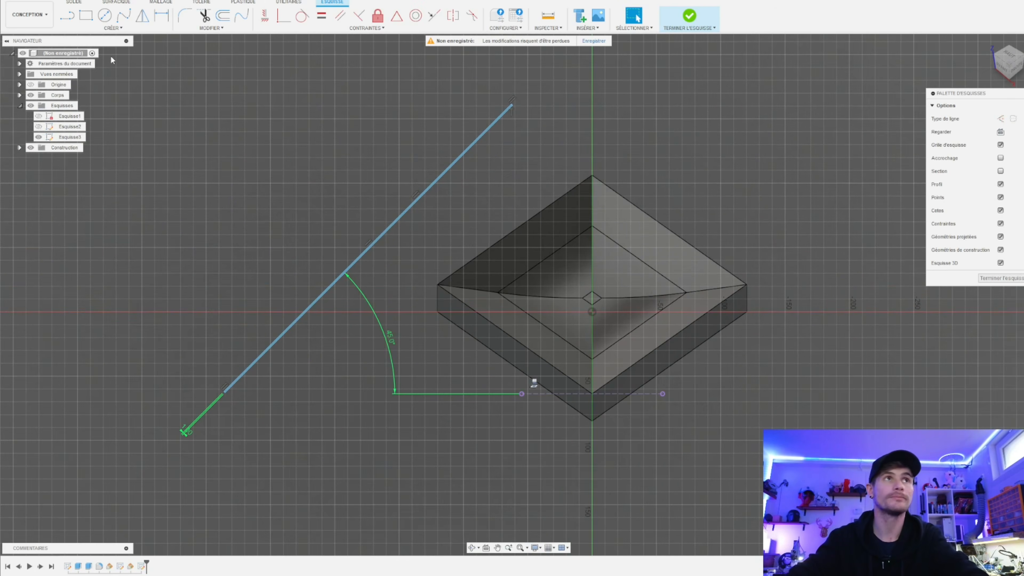
pyautogui.click(112, 28)
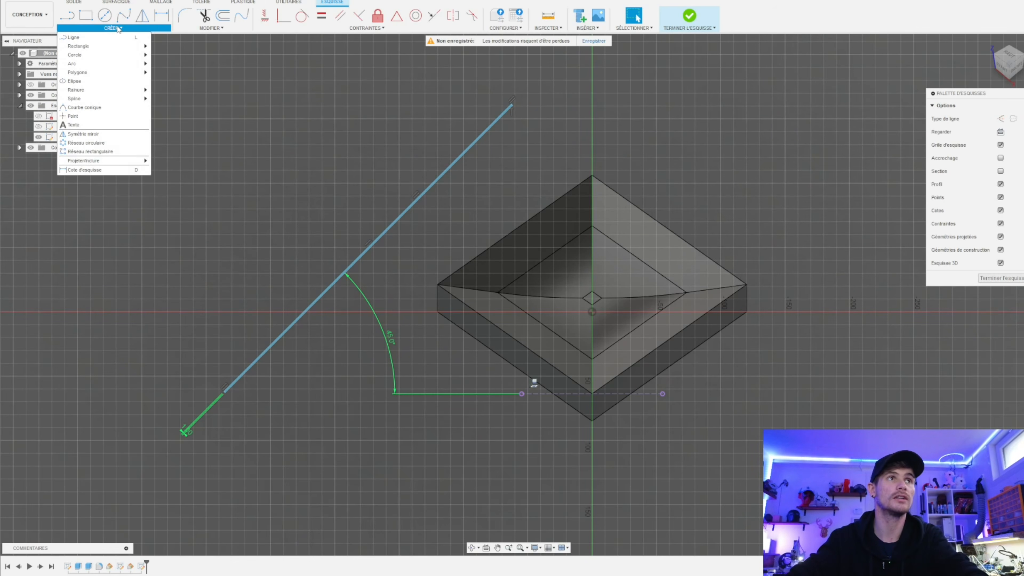
pyautogui.click(98, 151)
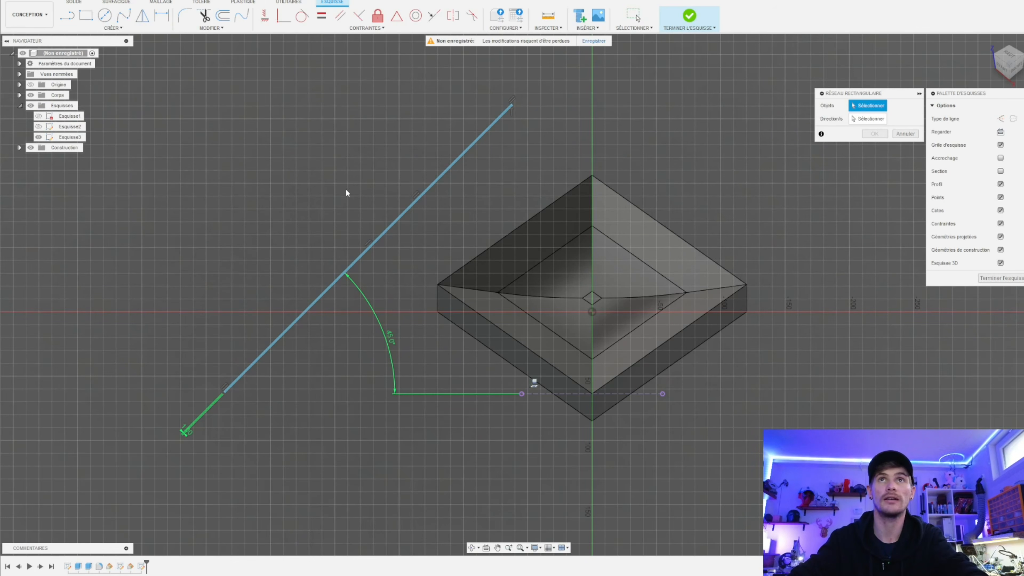
pyautogui.click(354, 271)
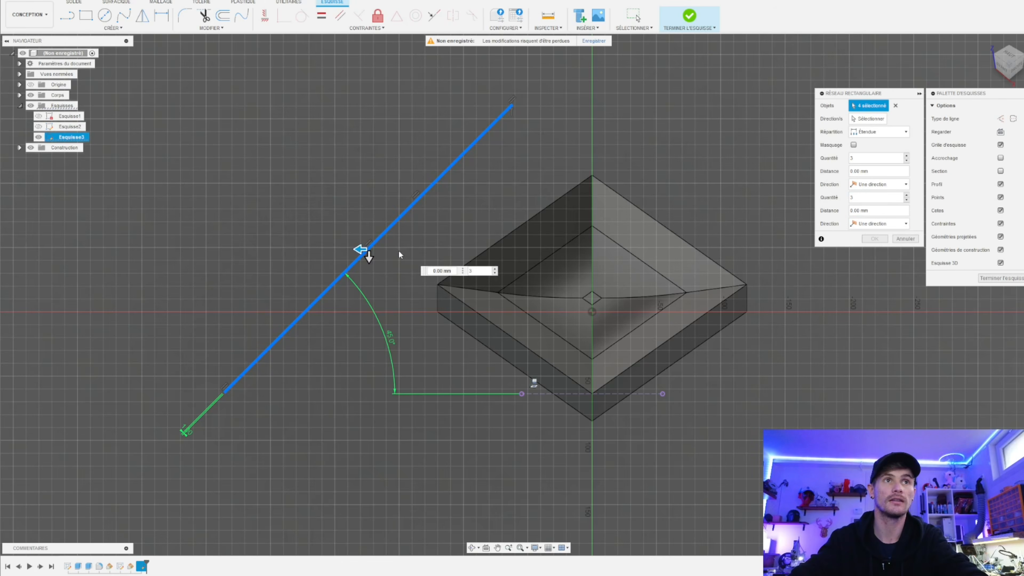
pyautogui.scroll(-3, 242, 247)
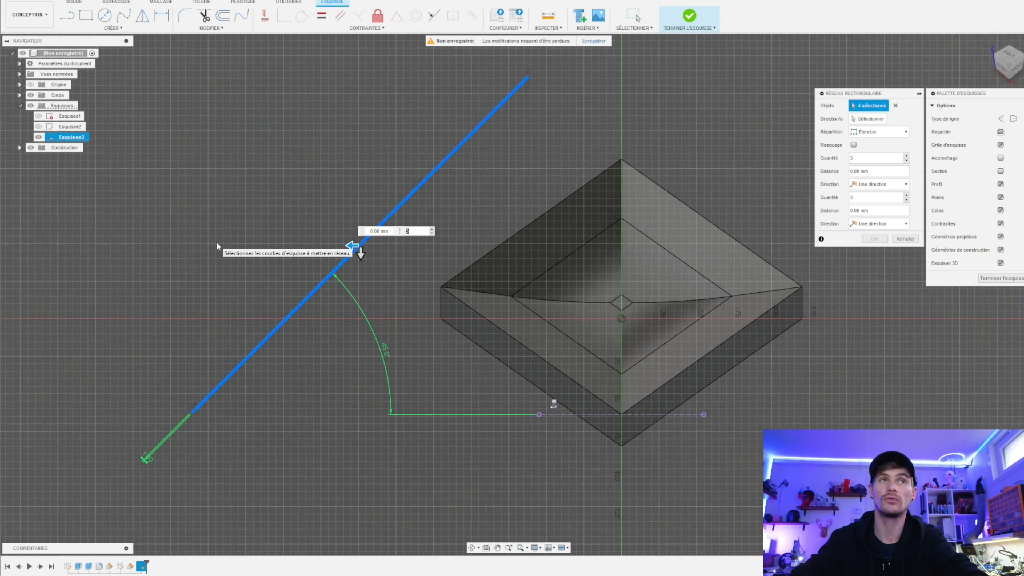
pyautogui.moveTo(311, 247); pyautogui.dragTo(688, 281)
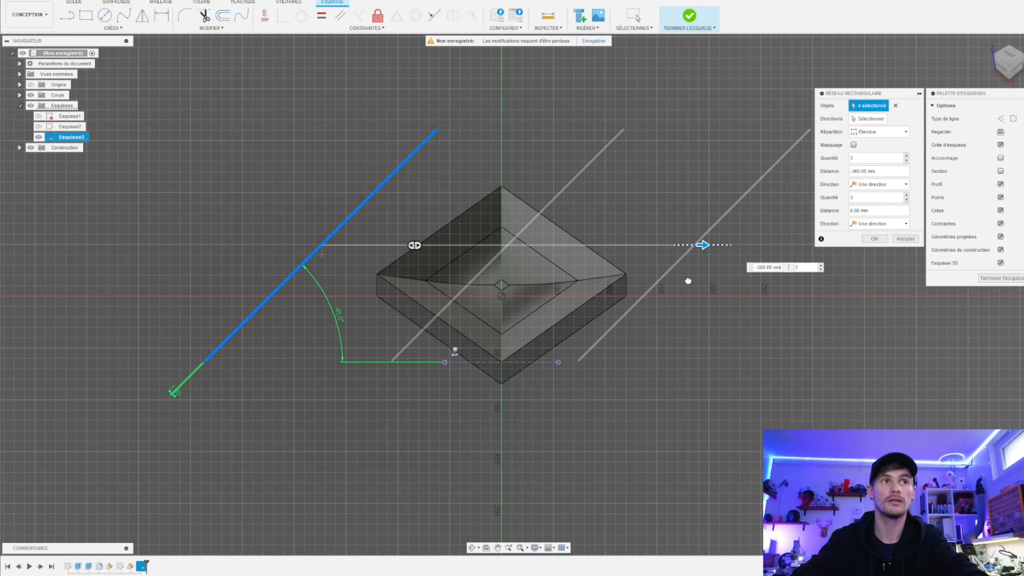
pyautogui.press('Tab')
pyautogui.scroll(-3, 491, 379)
pyautogui.scroll(5, 491, 380)
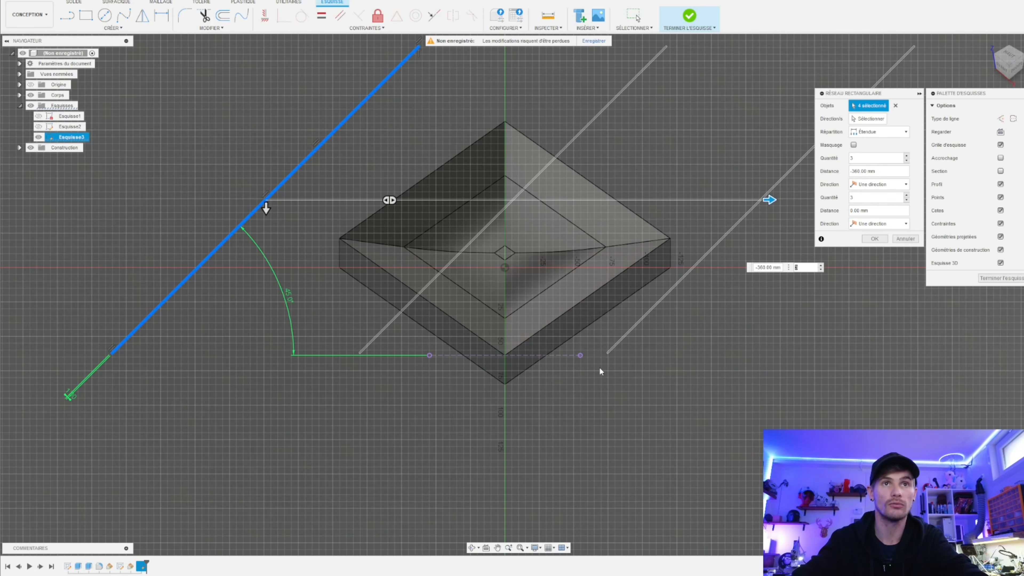
# - Set the pattern's horizontal quantity to 50 and apply the pattern
pyautogui.scroll(-2, 498, 383)
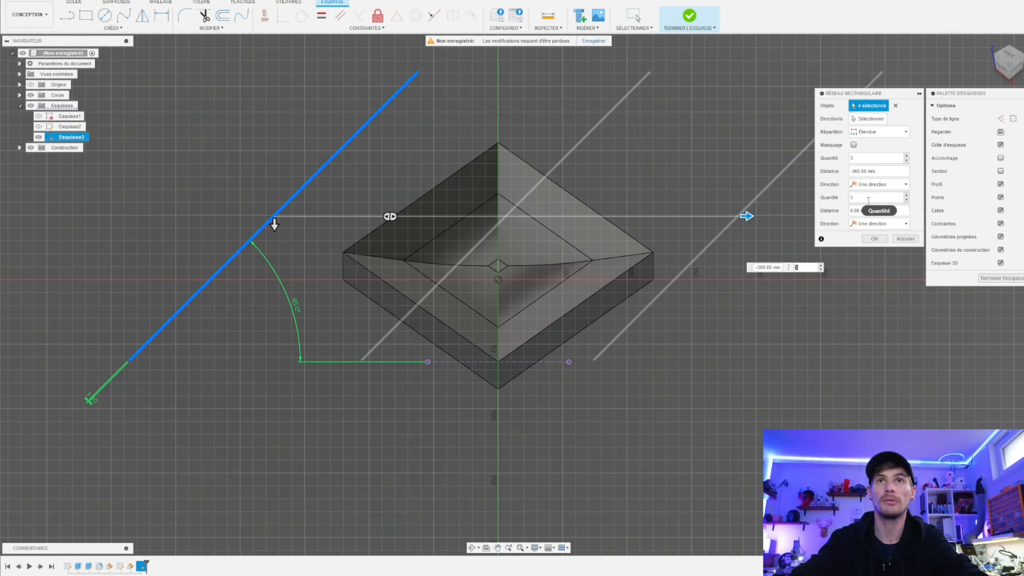
pyautogui.click(872, 158)
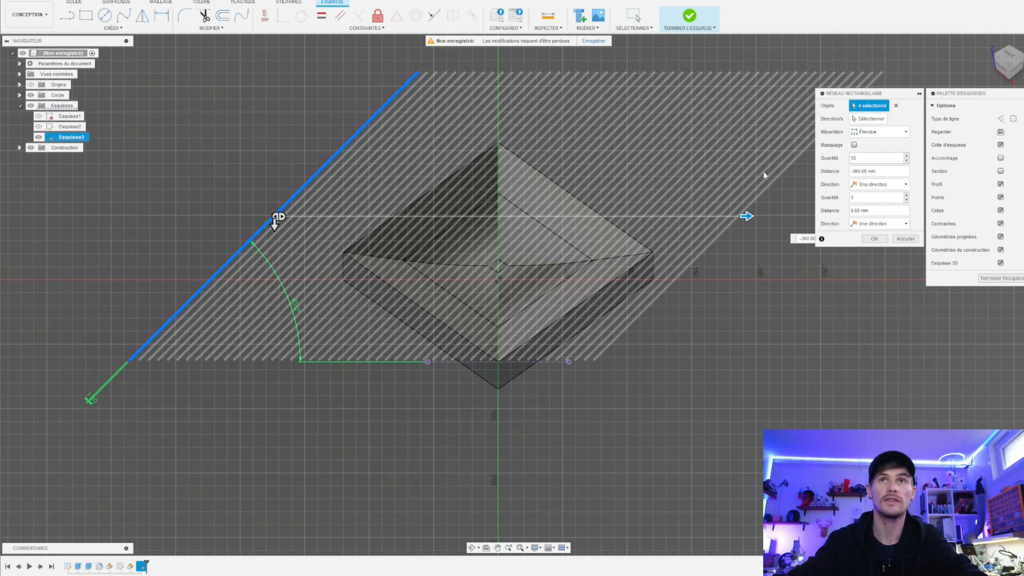
pyautogui.click(867, 240)
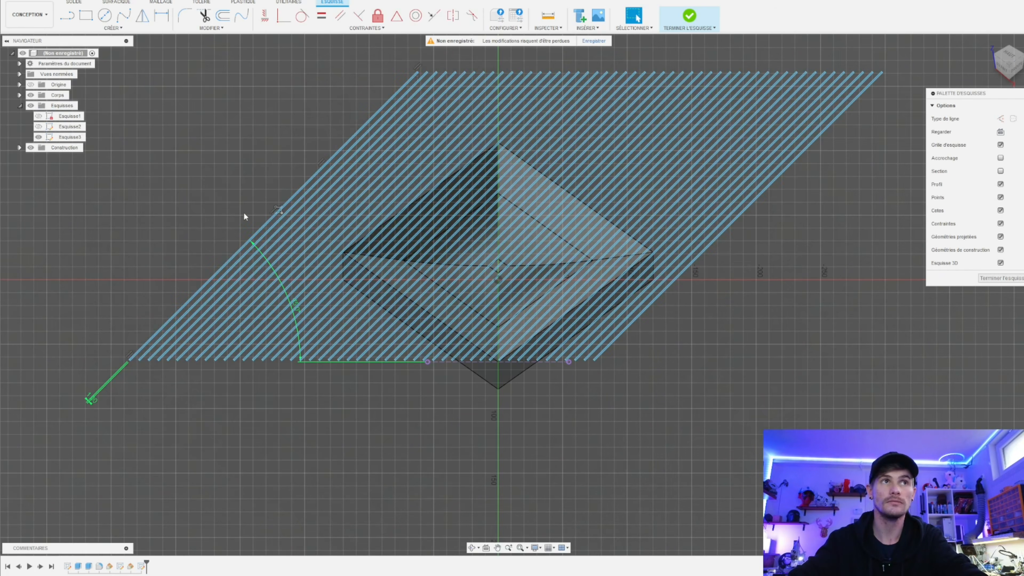
# - Shift the patterned strips down and across so they cover the whole block, and finish the sketch
pyautogui.click(260, 230)
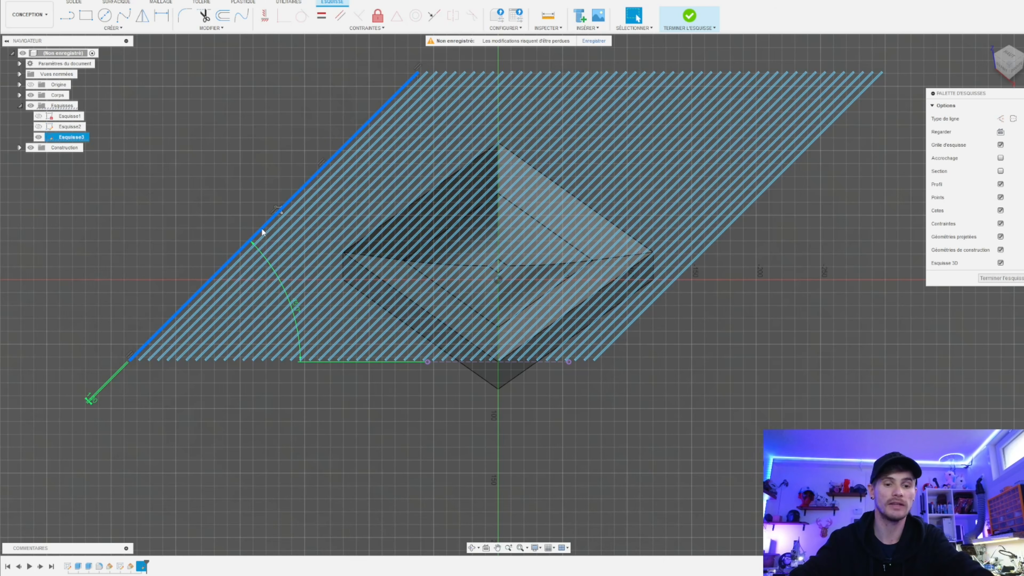
pyautogui.click(260, 228)
pyautogui.moveTo(259, 230); pyautogui.dragTo(256, 242)
pyautogui.moveTo(259, 295); pyautogui.dragTo(259, 295)
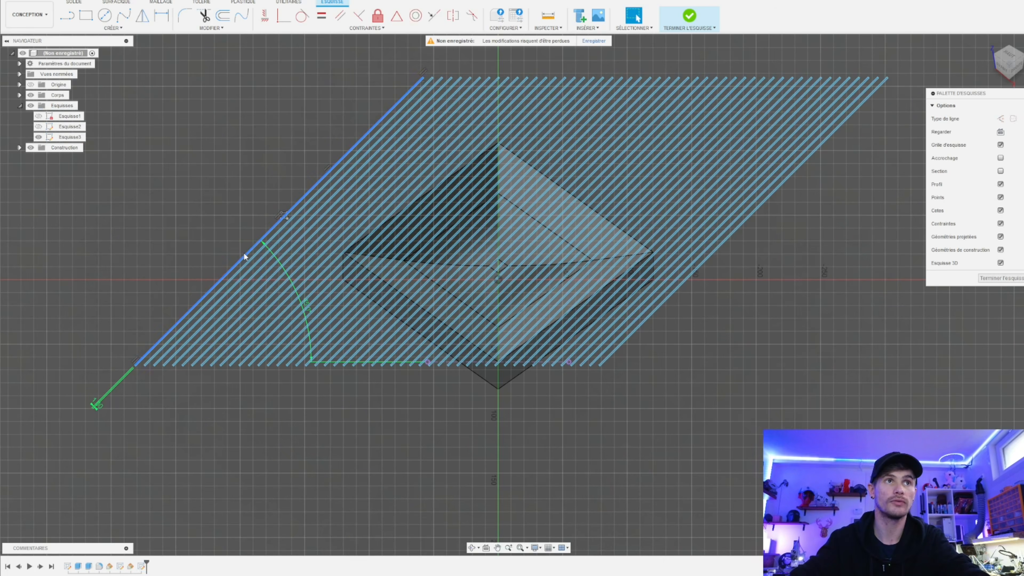
pyautogui.moveTo(249, 251)
pyautogui.mouseDown()
pyautogui.moveTo(276, 323)
pyautogui.moveTo(270, 306)
pyautogui.mouseUp()
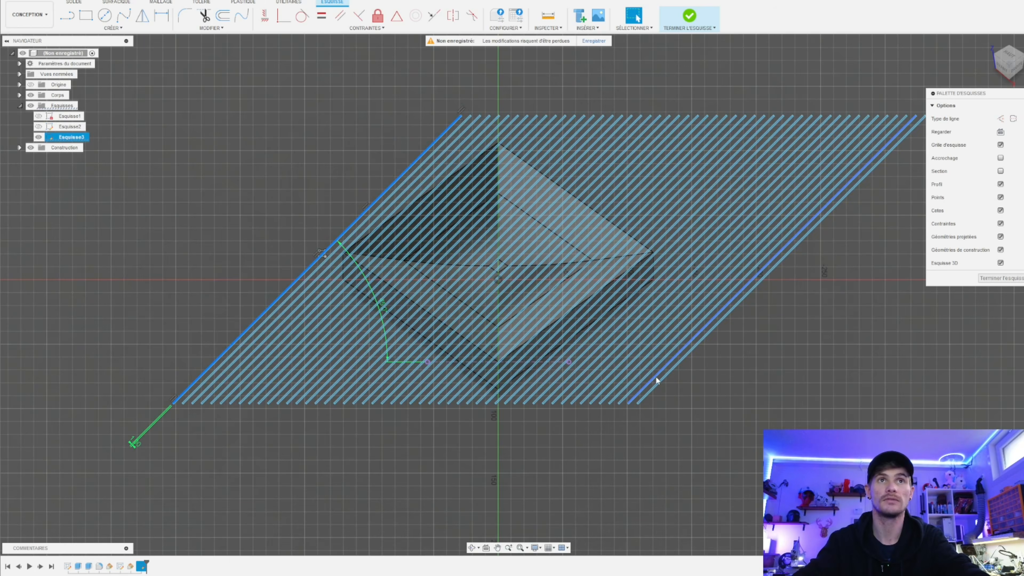
pyautogui.click(689, 18)
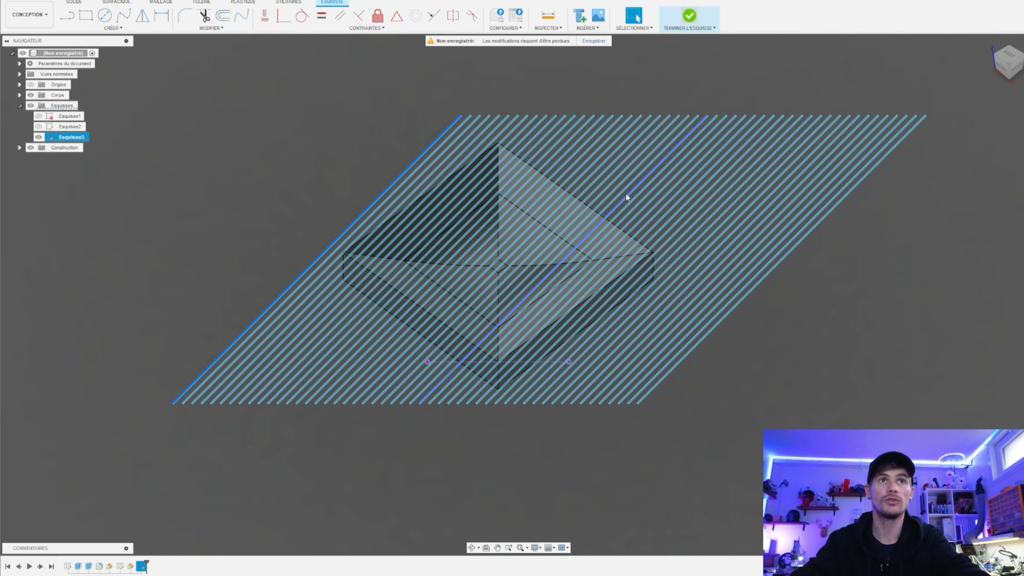
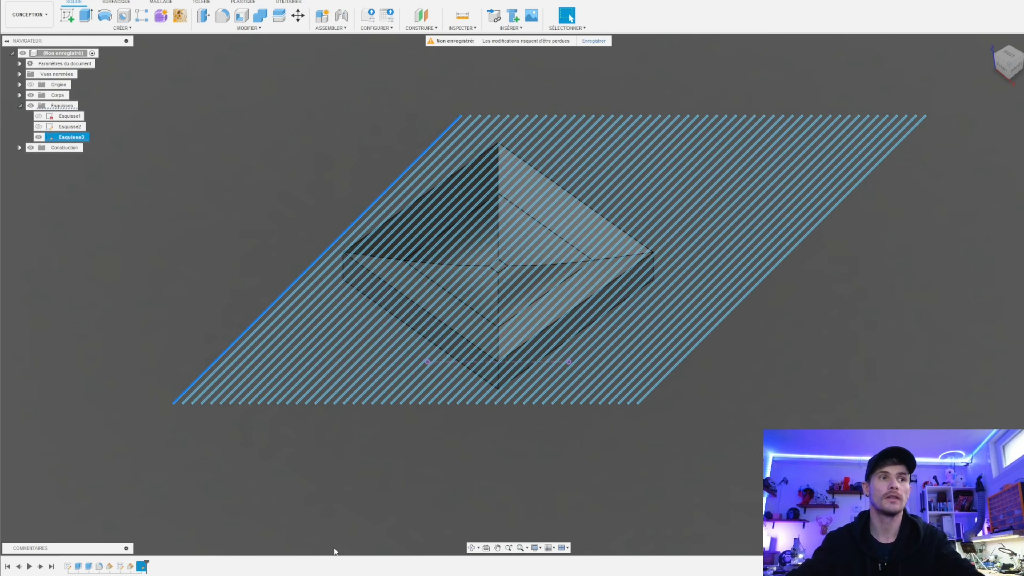
# - Reopen the strip sketch, draw a narrow two-point rectangle across the upper ends of the strips, and finish the sketch
pyautogui.doubleClick(142, 566)
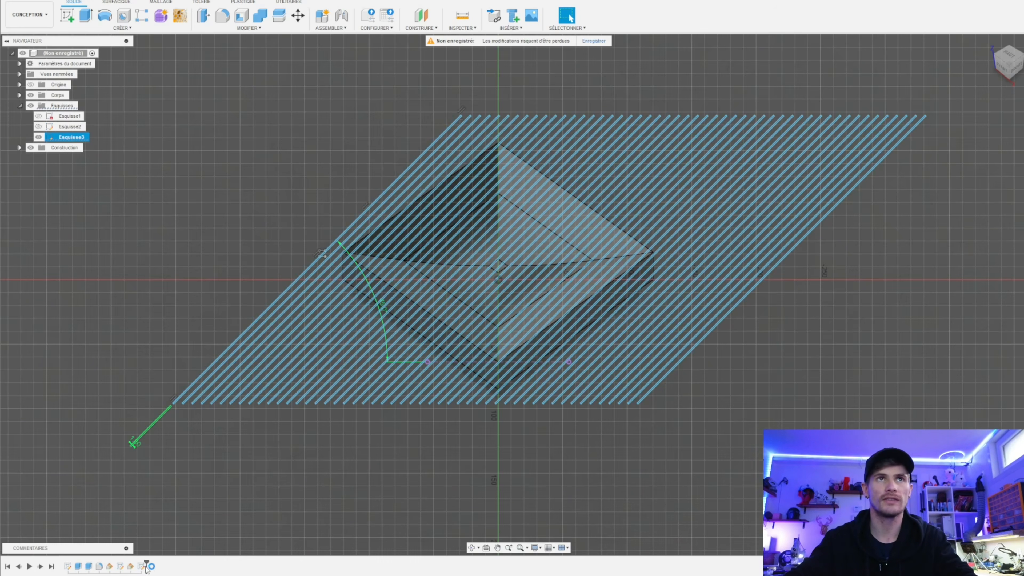
pyautogui.click(91, 20)
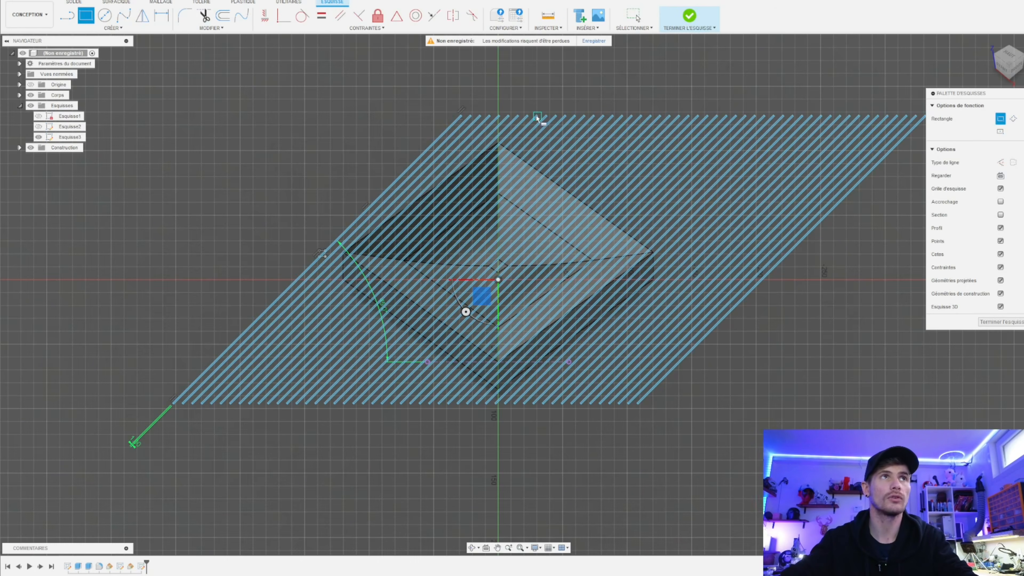
pyautogui.click(460, 116)
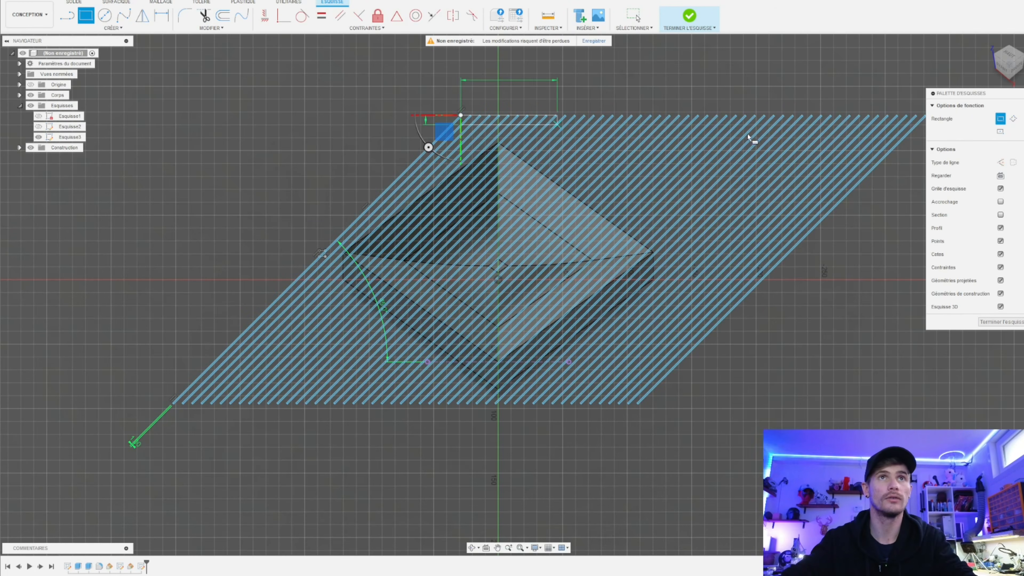
pyautogui.click(918, 132)
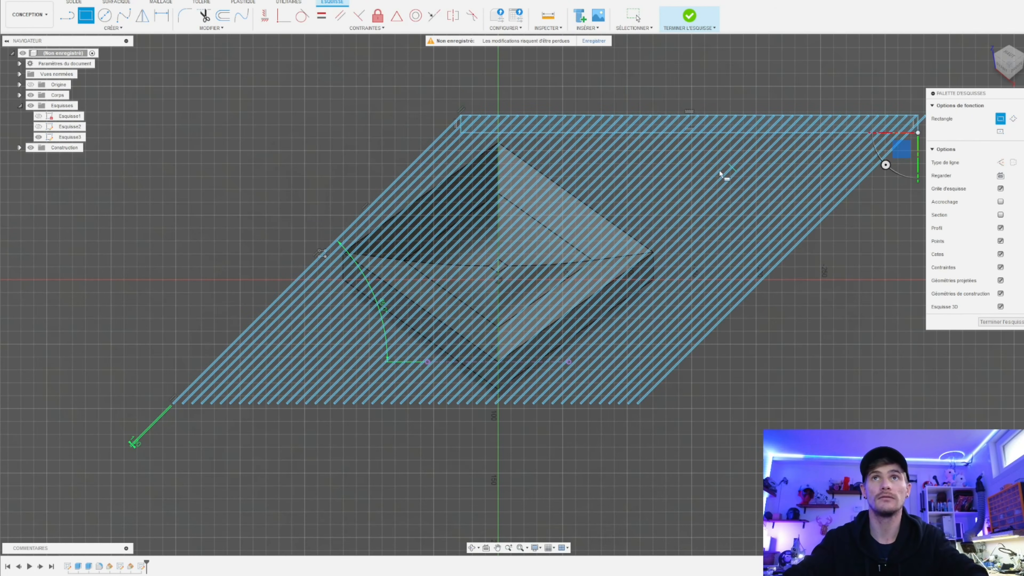
pyautogui.press('Escape')
pyautogui.scroll(-3, 721, 173)
pyautogui.scroll(6, 781, 162)
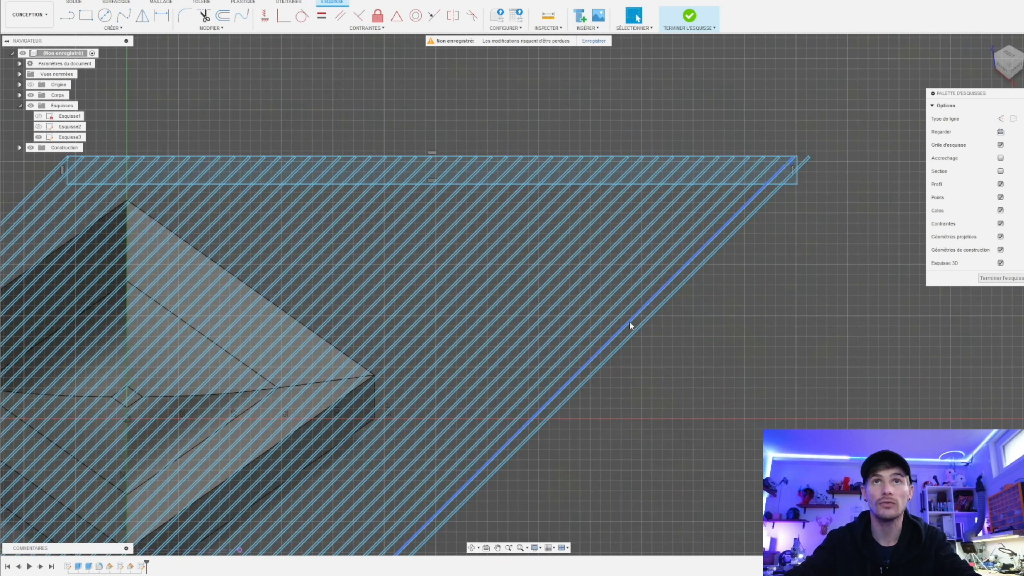
pyautogui.scroll(-3, 427, 354)
pyautogui.scroll(3, 423, 307)
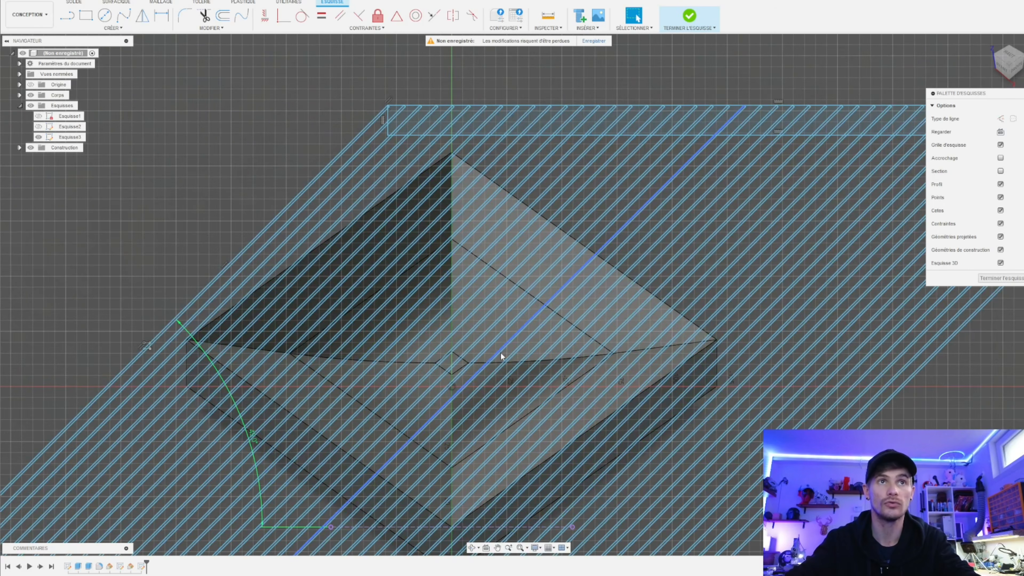
pyautogui.scroll(-3, 523, 300)
pyautogui.scroll(4, 484, 306)
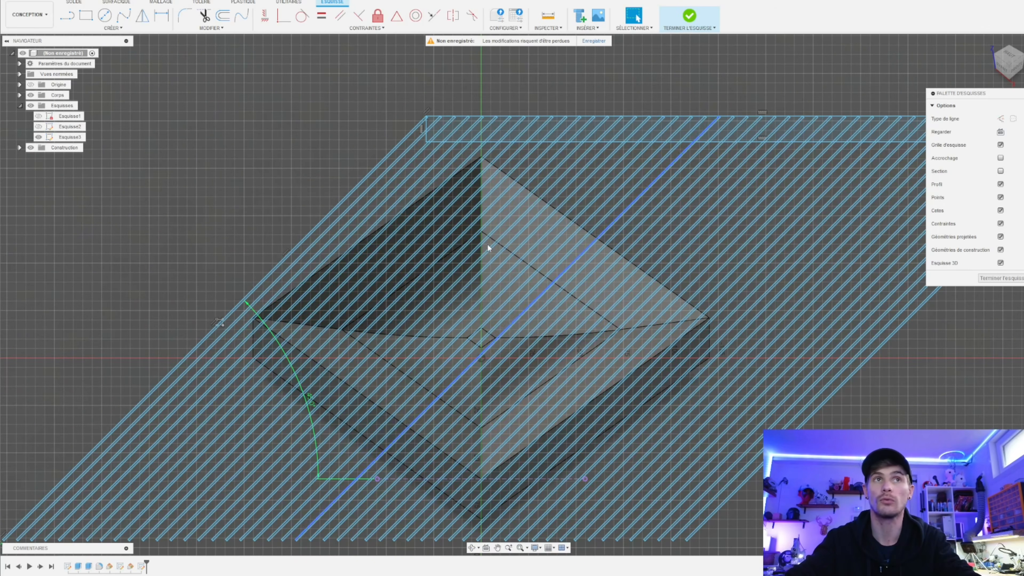
pyautogui.scroll(-2, 385, 132)
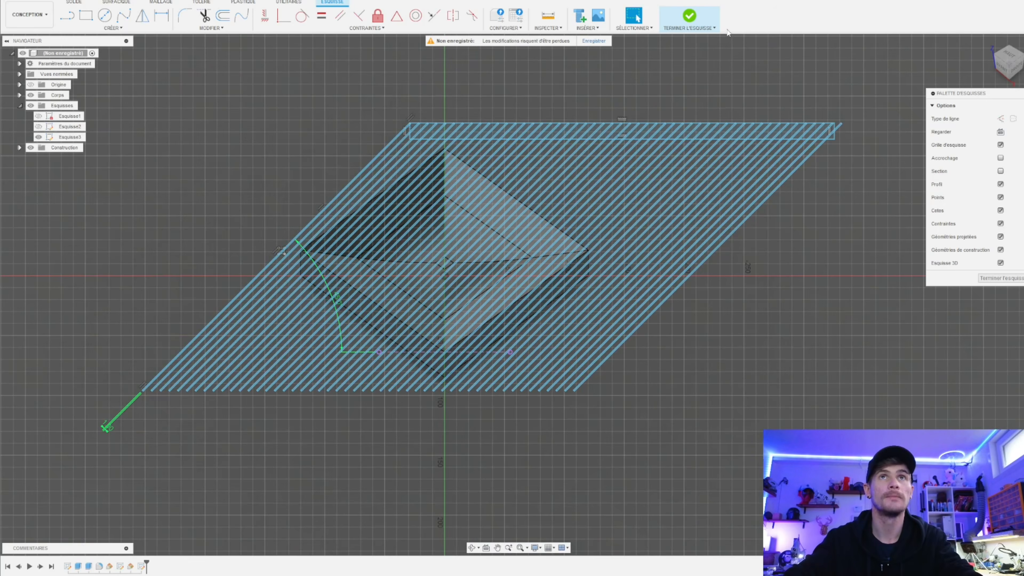
pyautogui.click(688, 17)
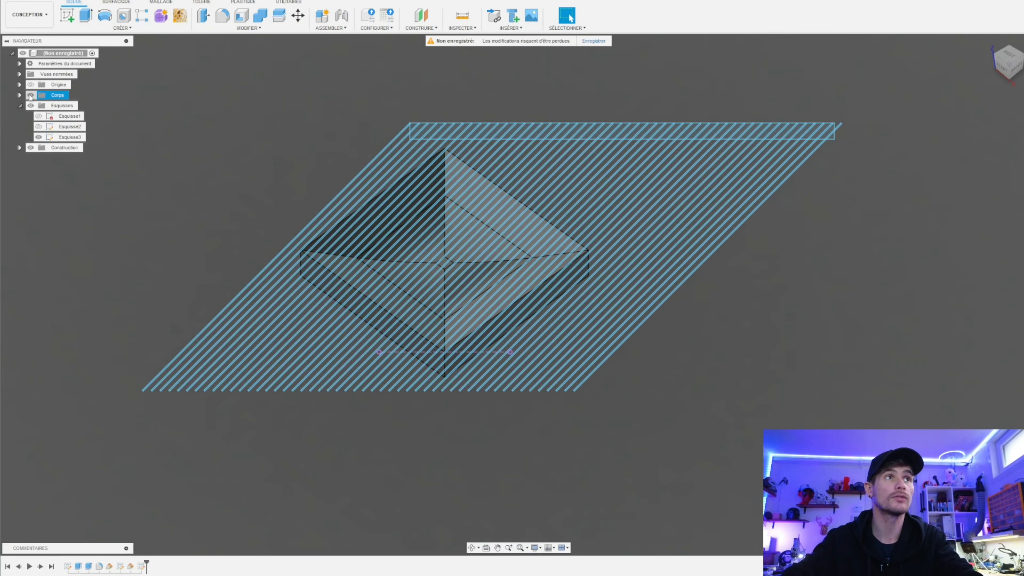
# - Hide the bodies and extrude all profiles of the strip sketch by -530 mm as a new body
pyautogui.scroll(-3, 919, 302)
pyautogui.scroll(2, 873, 278)
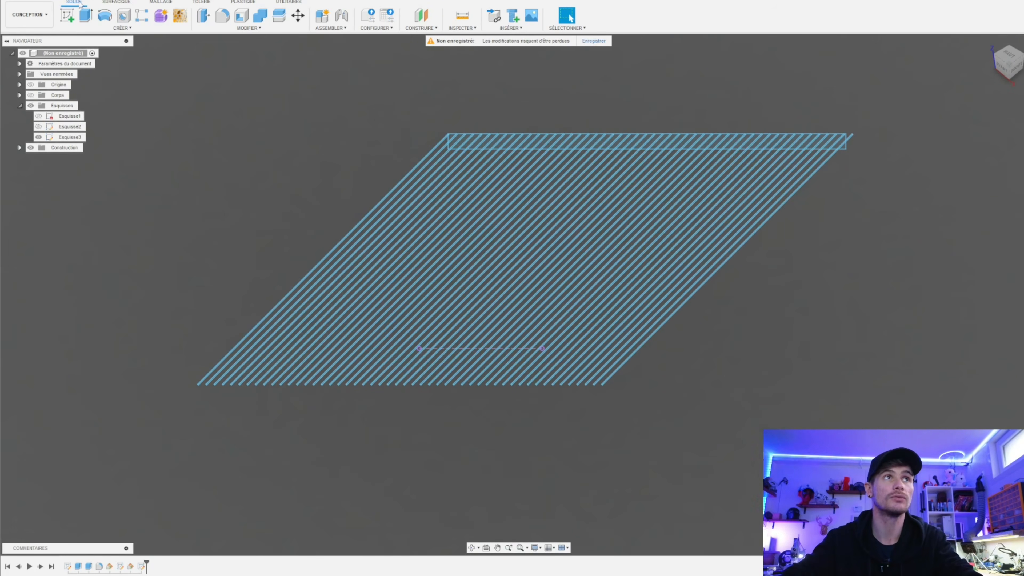
pyautogui.click(85, 16)
pyautogui.scroll(-2, 760, 345)
pyautogui.moveTo(292, 144)
pyautogui.mouseDown()
pyautogui.moveTo(786, 446)
pyautogui.moveTo(872, 444)
pyautogui.mouseUp()
pyautogui.keyDown('shift'); pyautogui.moveTo(660, 398); pyautogui.dragTo(708, 365, button='middle'); pyautogui.keyUp('shift')
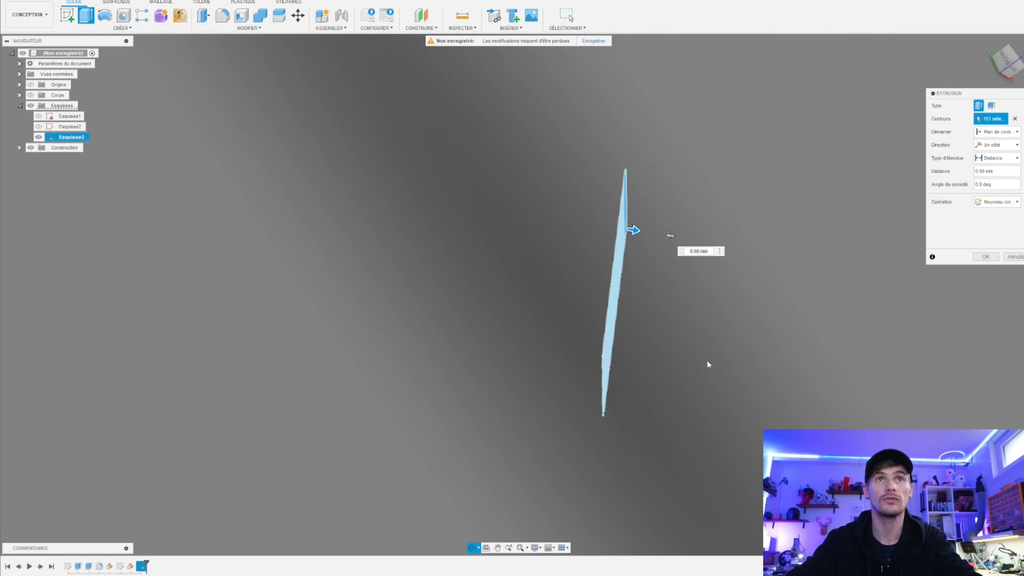
pyautogui.moveTo(636, 228); pyautogui.dragTo(262, 208)
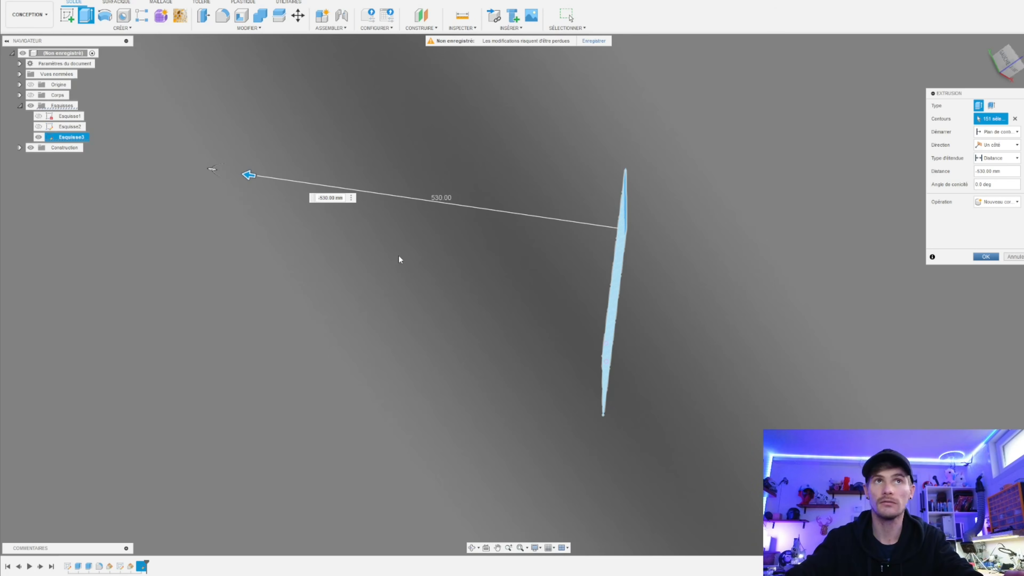
pyautogui.press('Return')
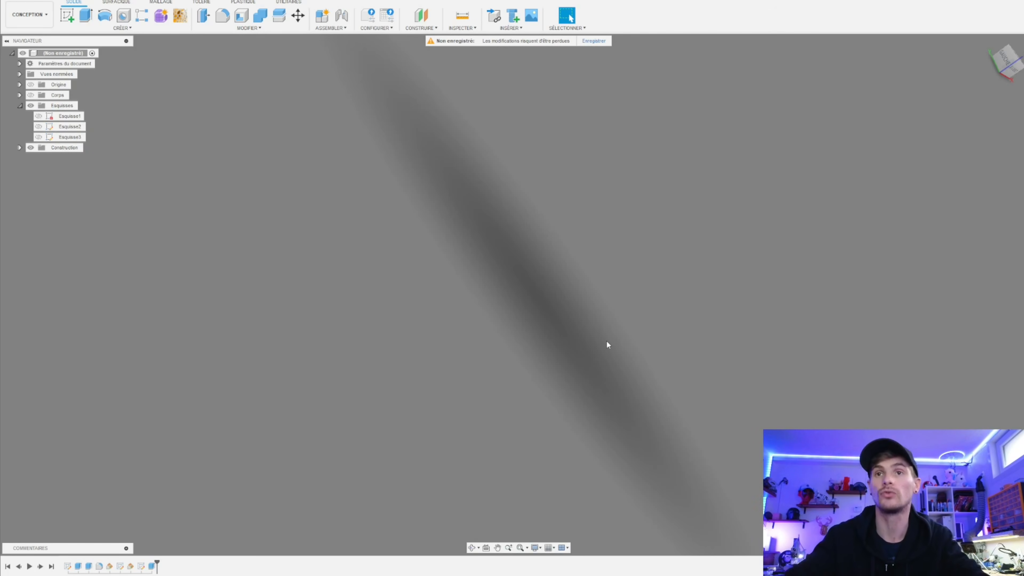
# - Show the bodies again and examine how the extruded strips cross the block
pyautogui.click(29, 96)
pyautogui.scroll(3, 715, 339)
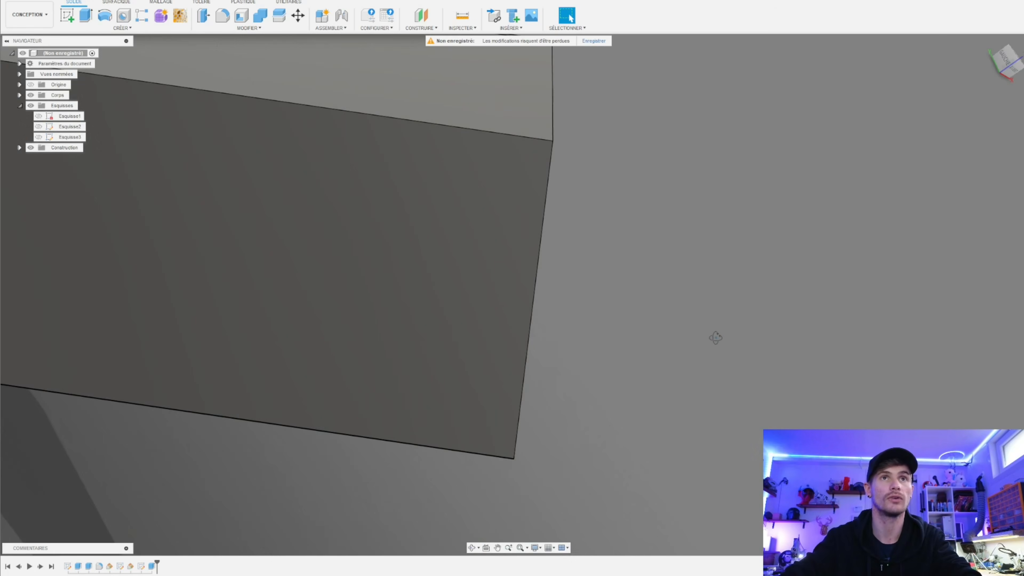
pyautogui.keyDown('shift'); pyautogui.moveTo(715, 338); pyautogui.dragTo(615, 419, button='middle'); pyautogui.keyUp('shift')
pyautogui.scroll(-3, 609, 433)
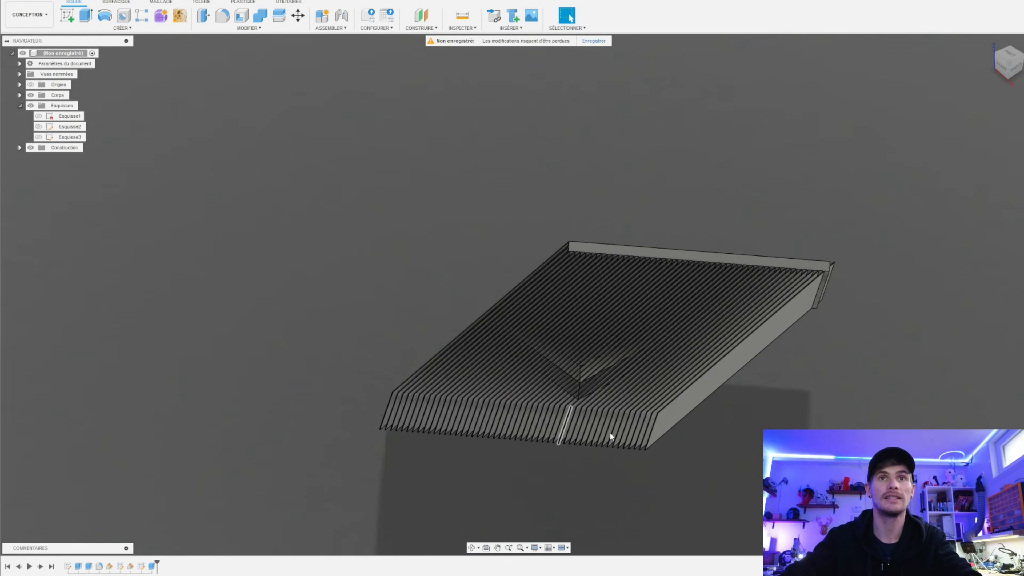
pyautogui.scroll(5, 596, 383)
pyautogui.keyDown('shift'); pyautogui.moveTo(591, 365); pyautogui.dragTo(500, 397, button='middle'); pyautogui.keyUp('shift')
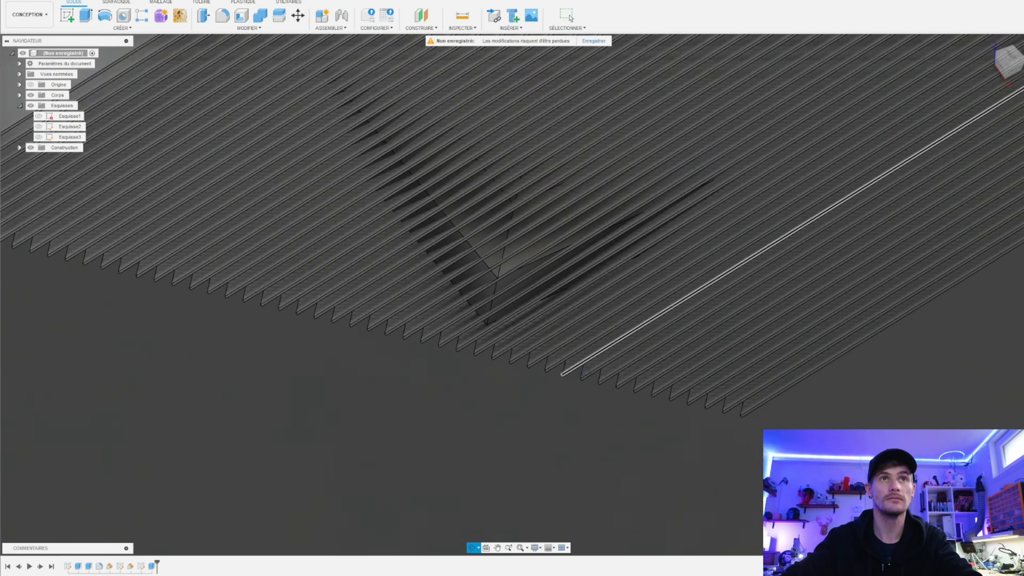
pyautogui.scroll(-3, 499, 397)
pyautogui.keyDown('shift'); pyautogui.moveTo(335, 203); pyautogui.dragTo(263, 259, button='middle'); pyautogui.keyUp('shift')
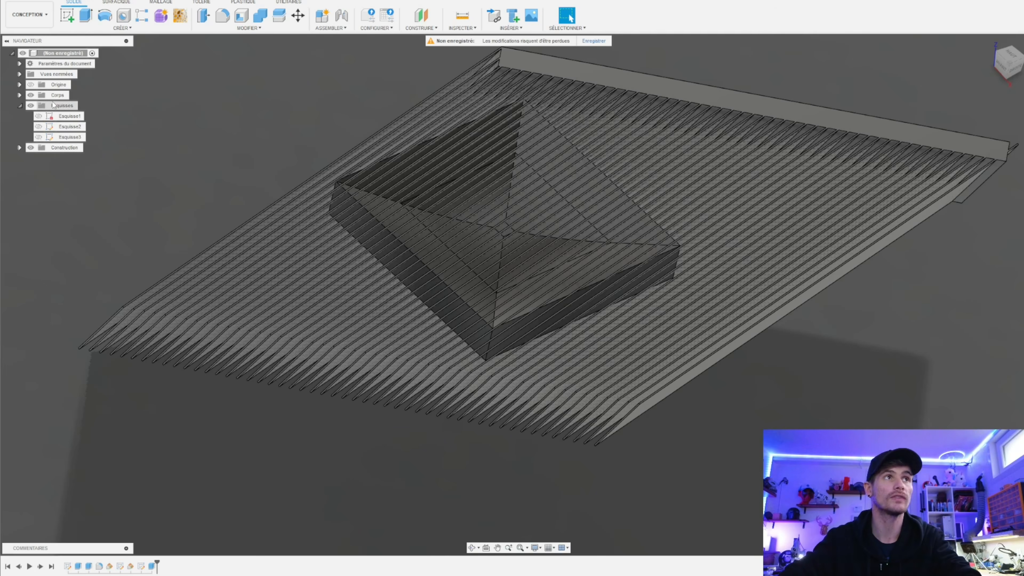
# - Hide the block body Corps1 and examine the isolated strip body Corps2
pyautogui.click(19, 95)
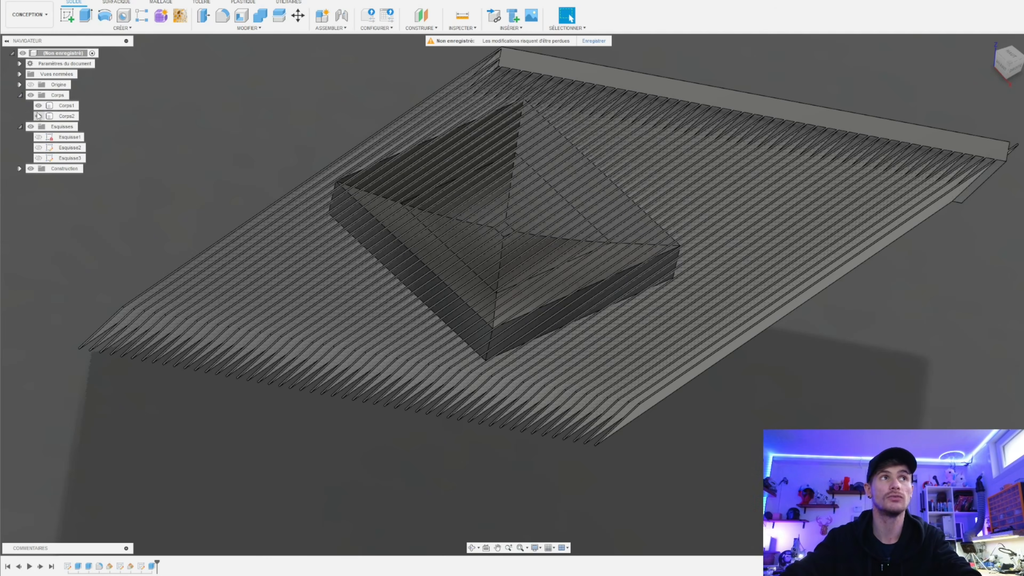
pyautogui.click(38, 106)
pyautogui.scroll(-3, 701, 298)
pyautogui.scroll(3, 700, 298)
pyautogui.keyDown('shift'); pyautogui.moveTo(700, 298); pyautogui.dragTo(585, 302, button='middle'); pyautogui.keyUp('shift')
pyautogui.scroll(-4, 585, 302)
pyautogui.keyDown('shift'); pyautogui.moveTo(769, 307); pyautogui.dragTo(713, 428, button='middle'); pyautogui.keyUp('shift')
pyautogui.press('Escape')
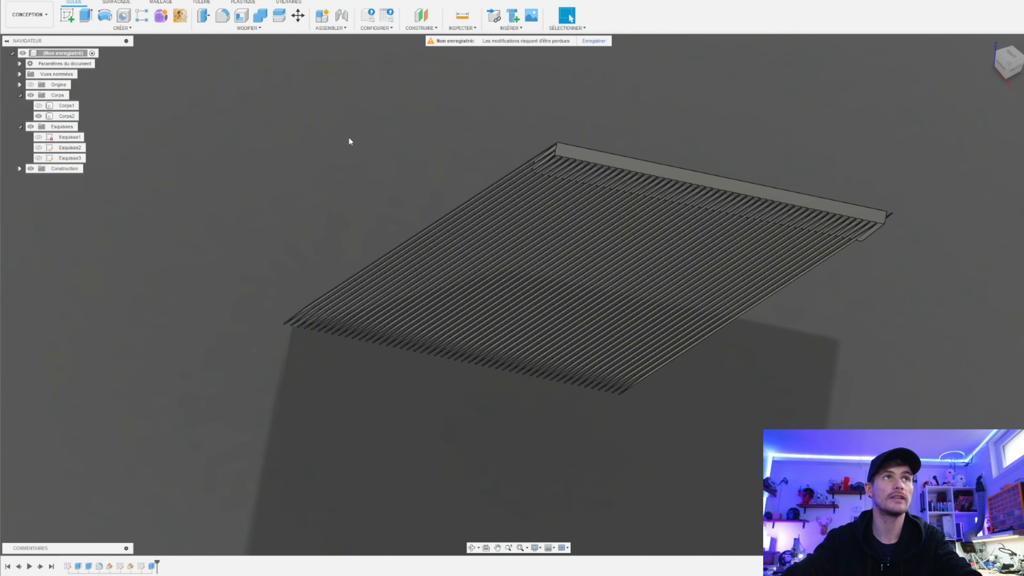
# - Show the origin planes and axes and hide the strip body Corps2
pyautogui.moveTo(819, 351)
pyautogui.keyDown('shift'); pyautogui.mouseDown(button='middle')
pyautogui.moveTo(821, 323)
pyautogui.moveTo(828, 361)
pyautogui.mouseUp(button='middle'); pyautogui.keyUp('shift')
pyautogui.keyDown('shift'); pyautogui.moveTo(532, 282); pyautogui.dragTo(809, 335, button='middle'); pyautogui.keyUp('shift')
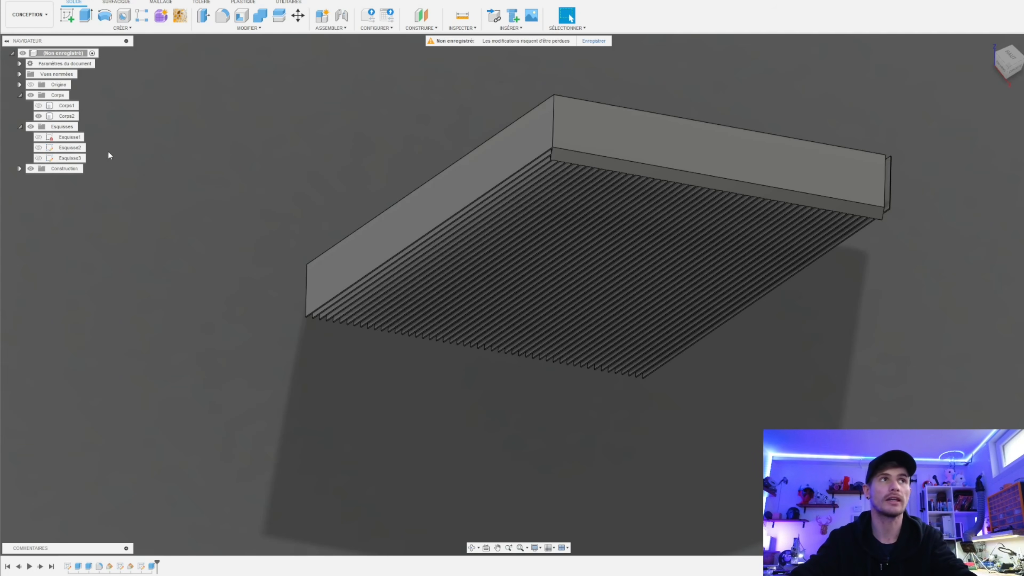
pyautogui.click(30, 86)
pyautogui.scroll(-3, 684, 277)
pyautogui.scroll(10, 681, 323)
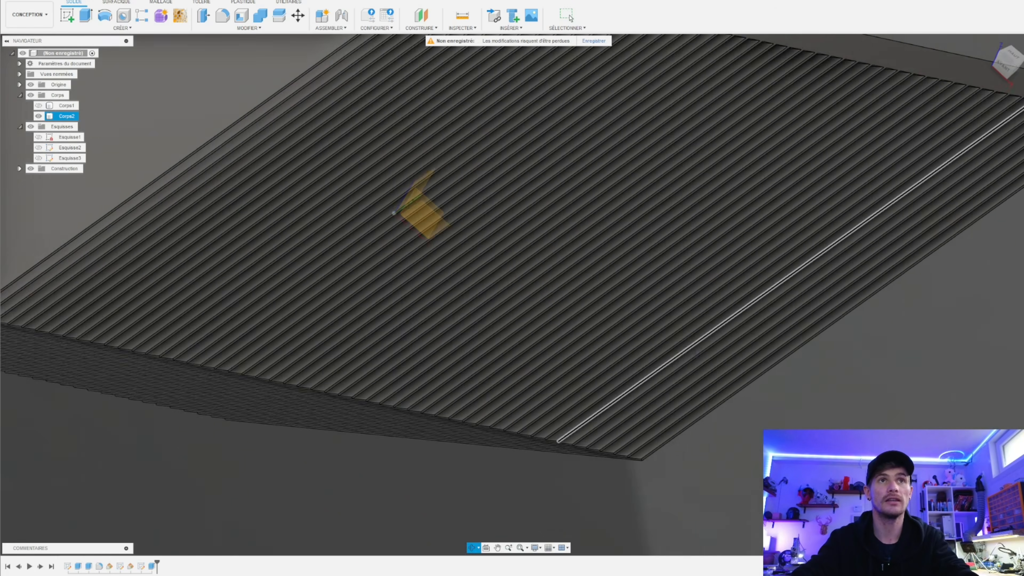
pyautogui.click(570, 18)
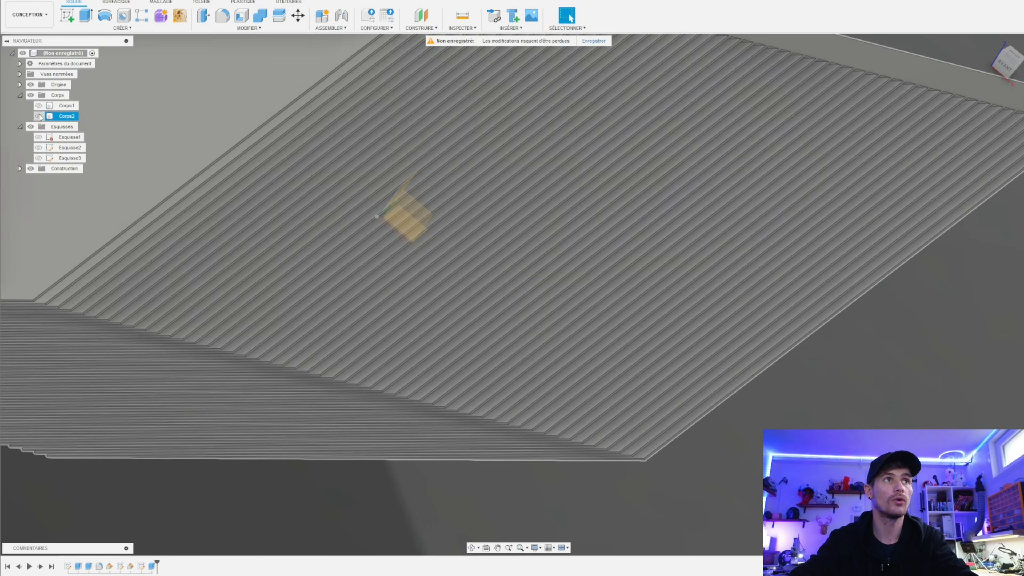
pyautogui.click(39, 116)
pyautogui.scroll(-2, 524, 301)
pyautogui.scroll(3, 411, 228)
pyautogui.keyDown('shift'); pyautogui.moveTo(382, 205); pyautogui.dragTo(372, 214, button='middle'); pyautogui.keyUp('shift')
pyautogui.press('Escape')
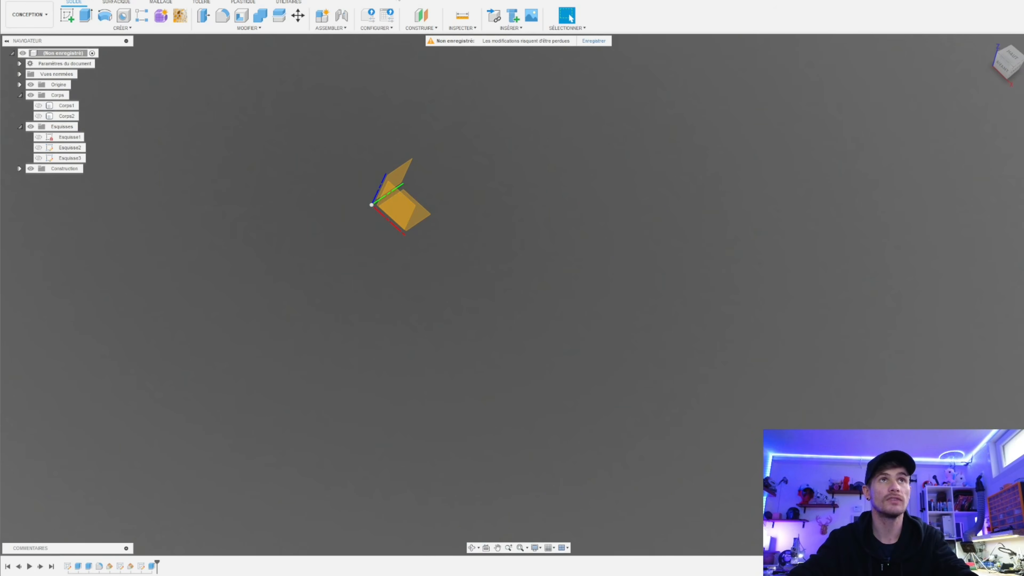
# - Create a construction plane at a 45-degree angle around the vertical origin axis
pyautogui.click(421, 28)
pyautogui.click(436, 56)
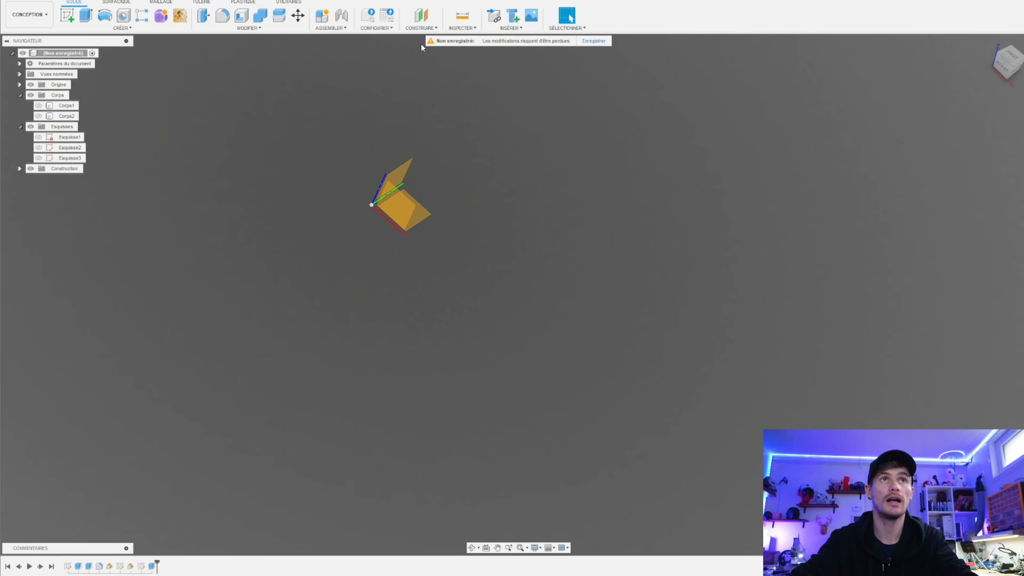
pyautogui.click(385, 177)
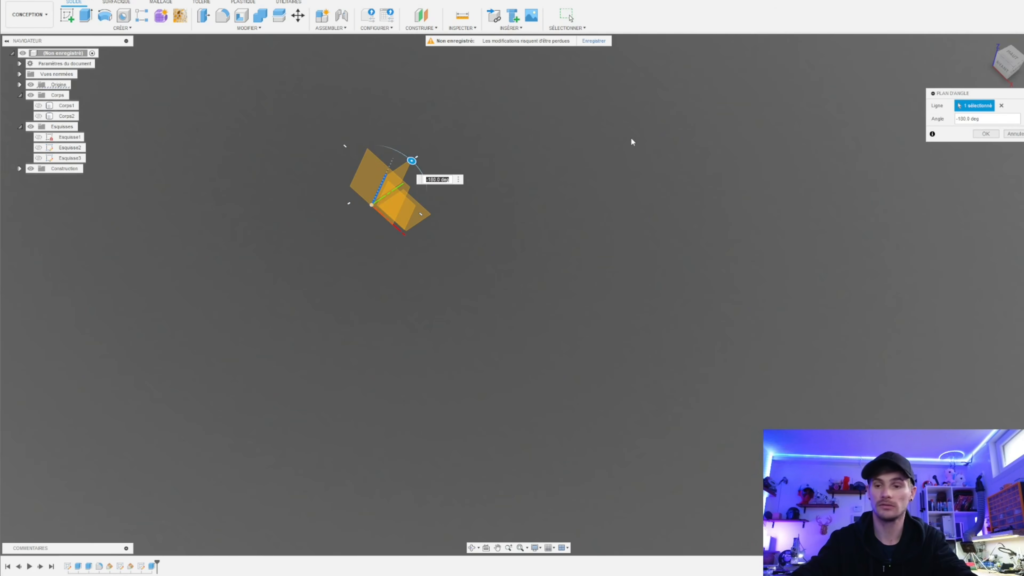
pyautogui.write('45')
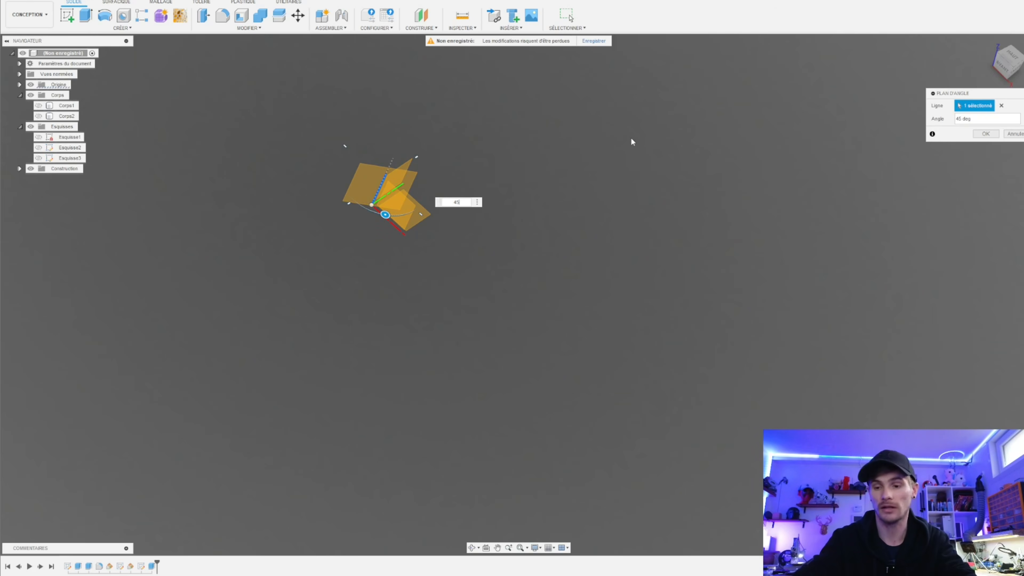
pyautogui.press('Return')
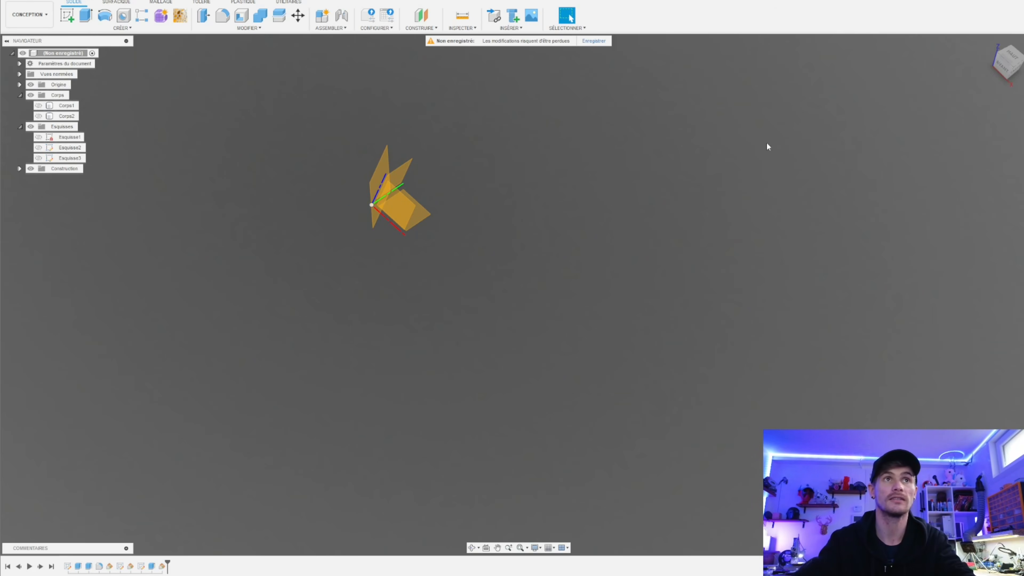
# - Hide the origin and show the strip body Corps2 again
pyautogui.keyDown('shift'); pyautogui.moveTo(768, 148); pyautogui.dragTo(664, 276, button='middle'); pyautogui.keyUp('shift')
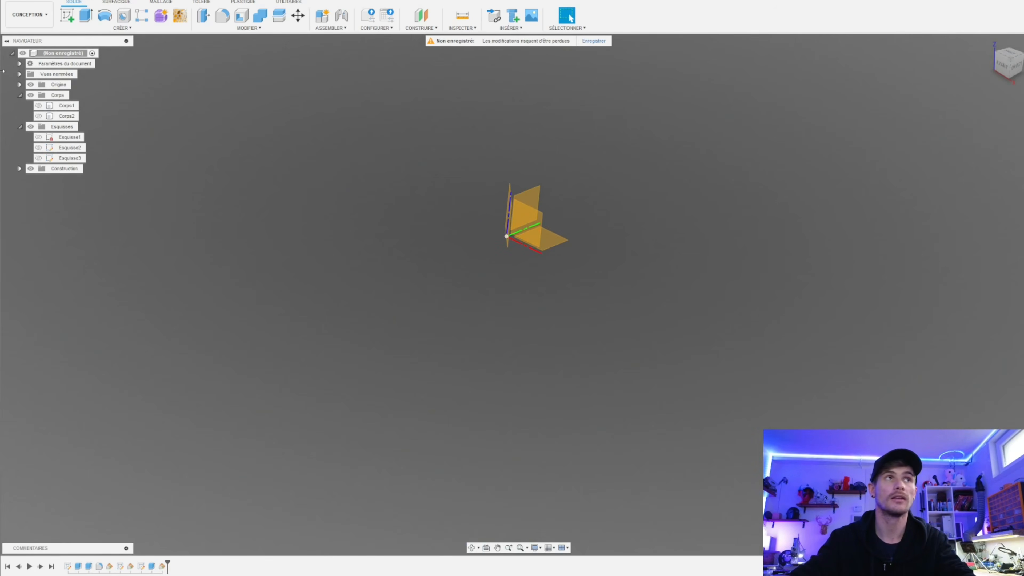
pyautogui.click(31, 85)
pyautogui.scroll(-3, 777, 228)
pyautogui.scroll(3, 705, 238)
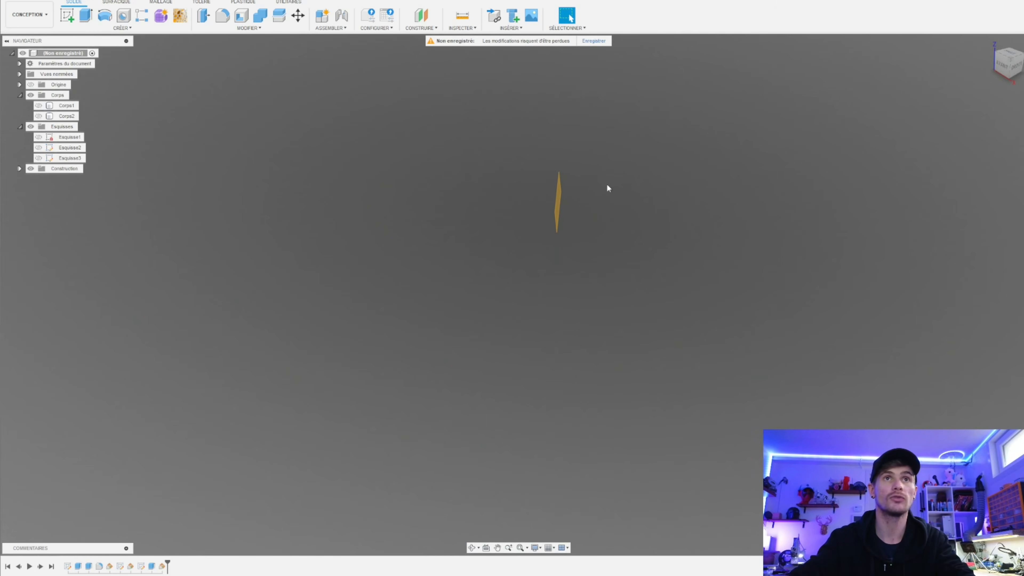
pyautogui.click(39, 116)
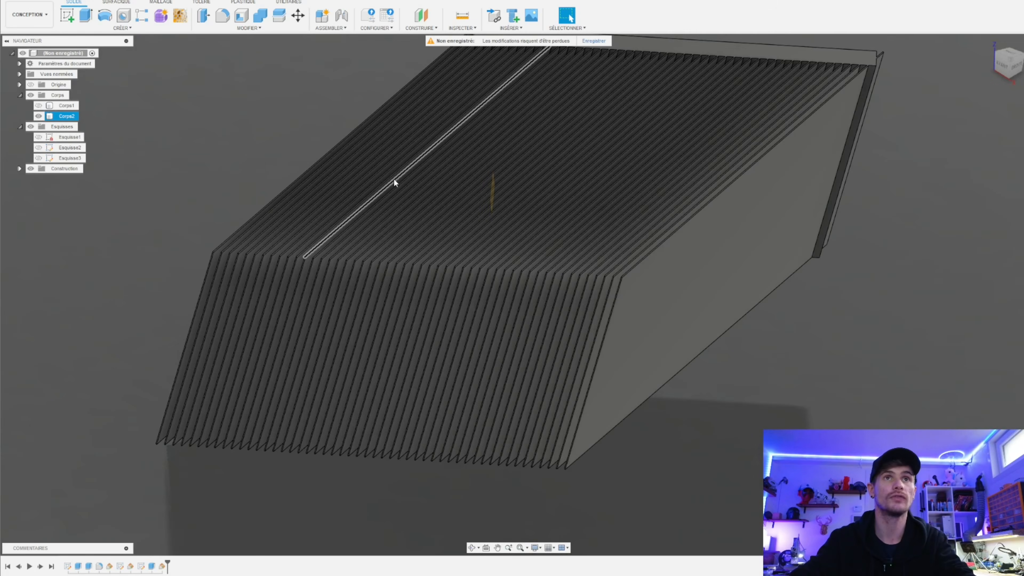
# - Mirror the strip body Corps2 across the angled plane Plan3, using the Join operation
pyautogui.click(108, 29)
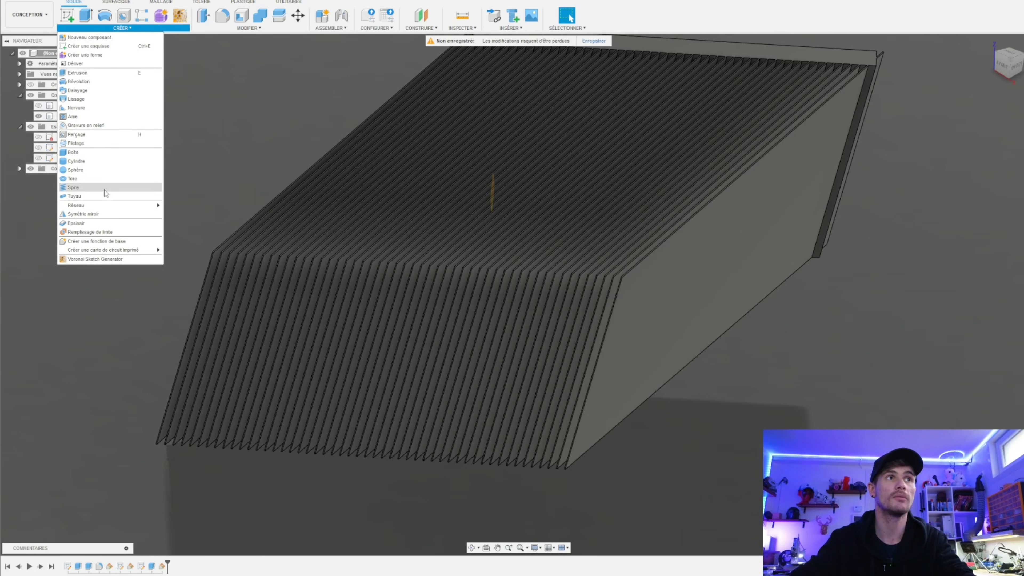
pyautogui.click(105, 213)
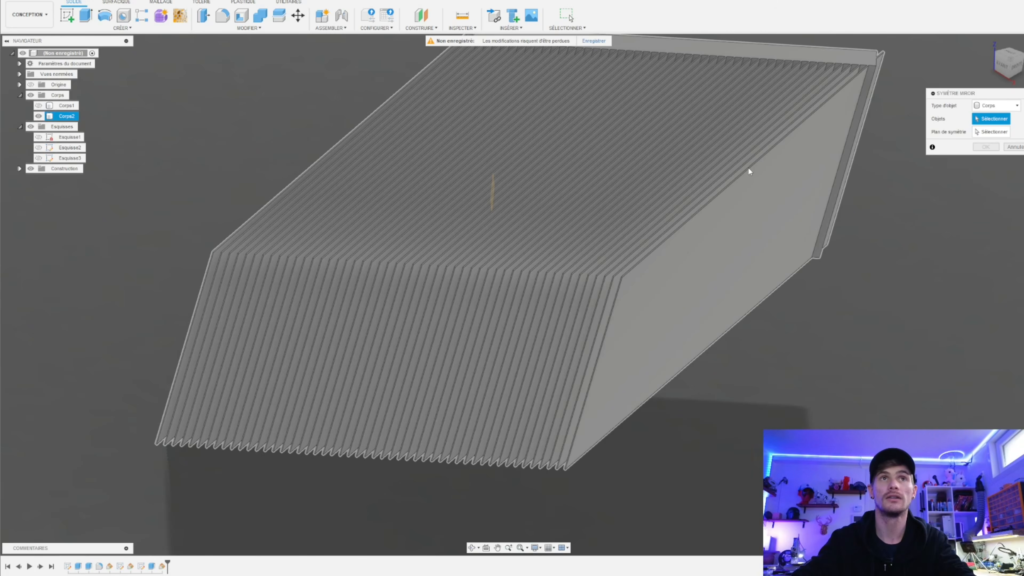
pyautogui.click(748, 167)
pyautogui.click(989, 132)
pyautogui.keyDown('shift'); pyautogui.moveTo(918, 134); pyautogui.dragTo(390, 163, button='middle'); pyautogui.keyUp('shift')
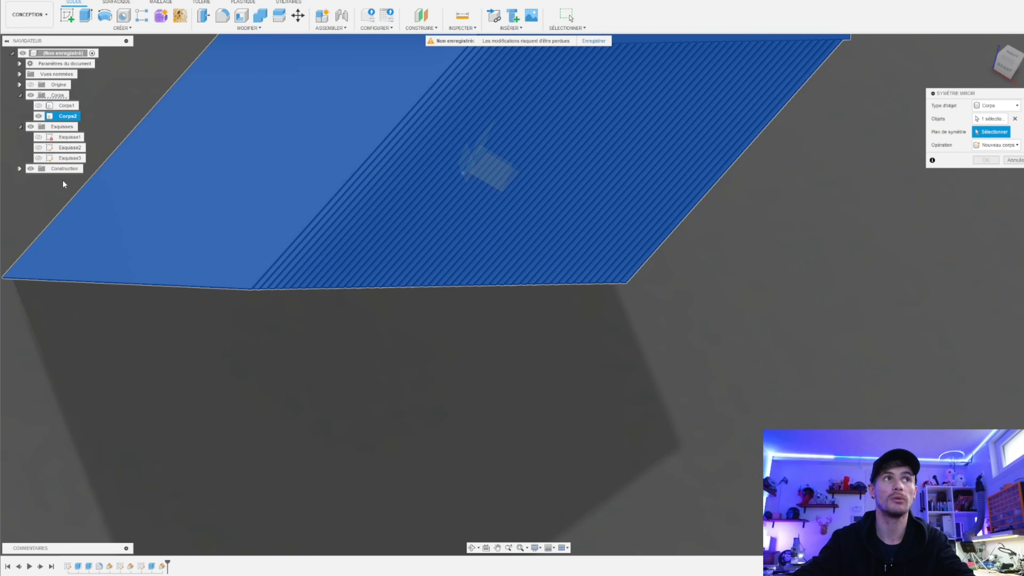
pyautogui.click(64, 199)
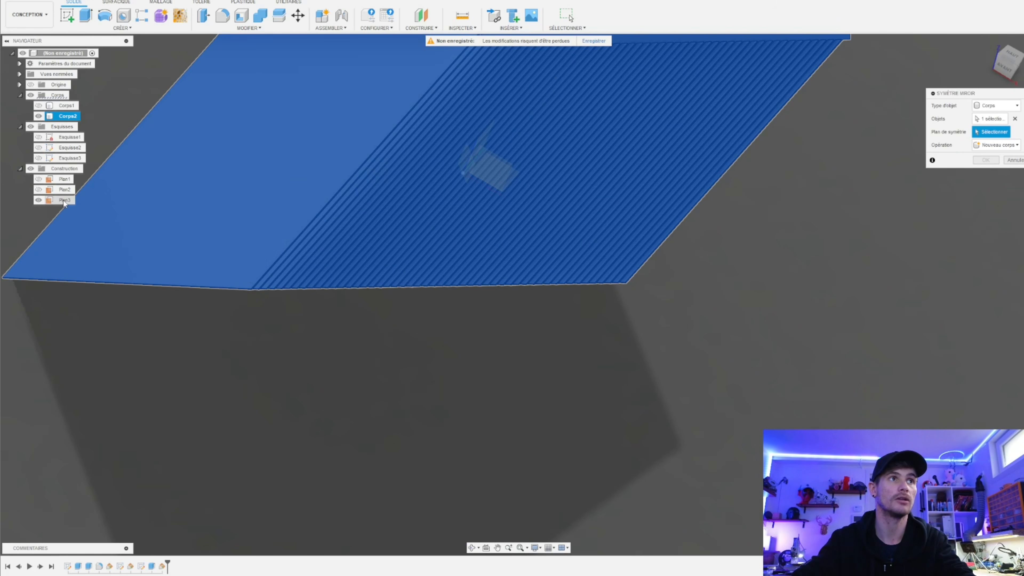
pyautogui.scroll(-3, 718, 388)
pyautogui.scroll(1, 805, 296)
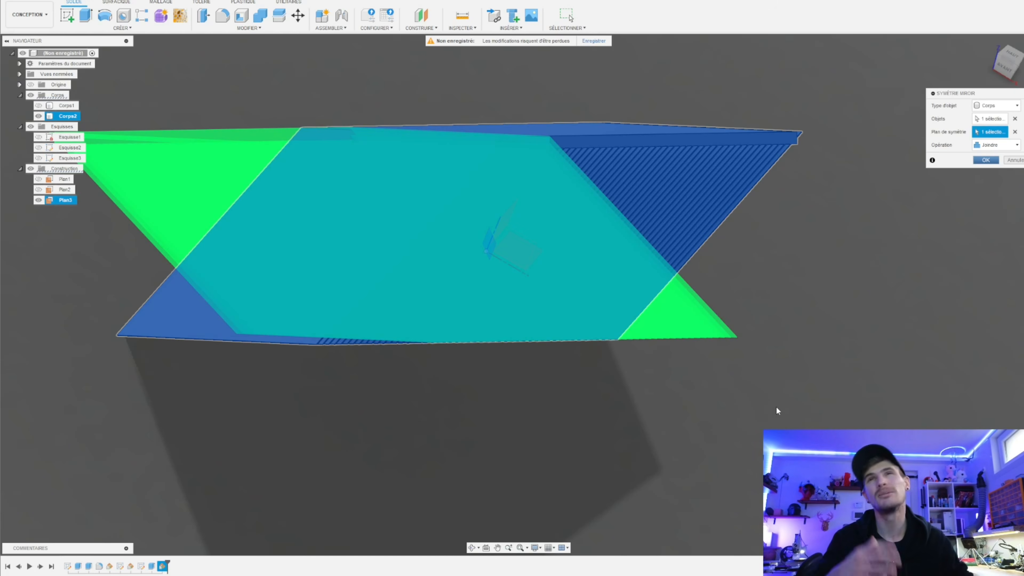
pyautogui.press('Return')
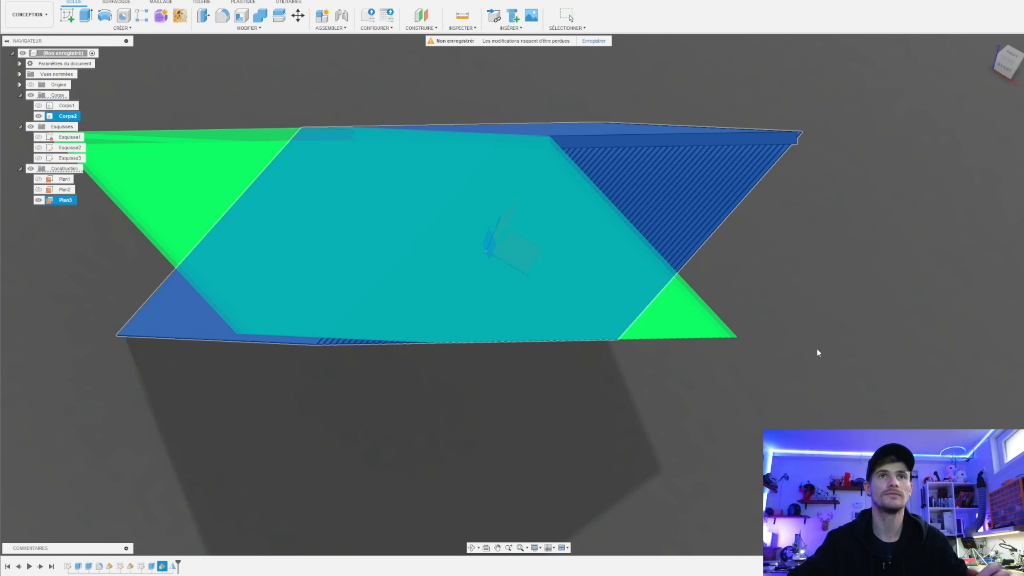
# - Show the block body Corps1 again within the crossed strips
pyautogui.keyDown('shift'); pyautogui.moveTo(816, 348); pyautogui.dragTo(769, 357, button='middle'); pyautogui.keyUp('shift')
pyautogui.scroll(4, 792, 369)
pyautogui.scroll(-5, 704, 483)
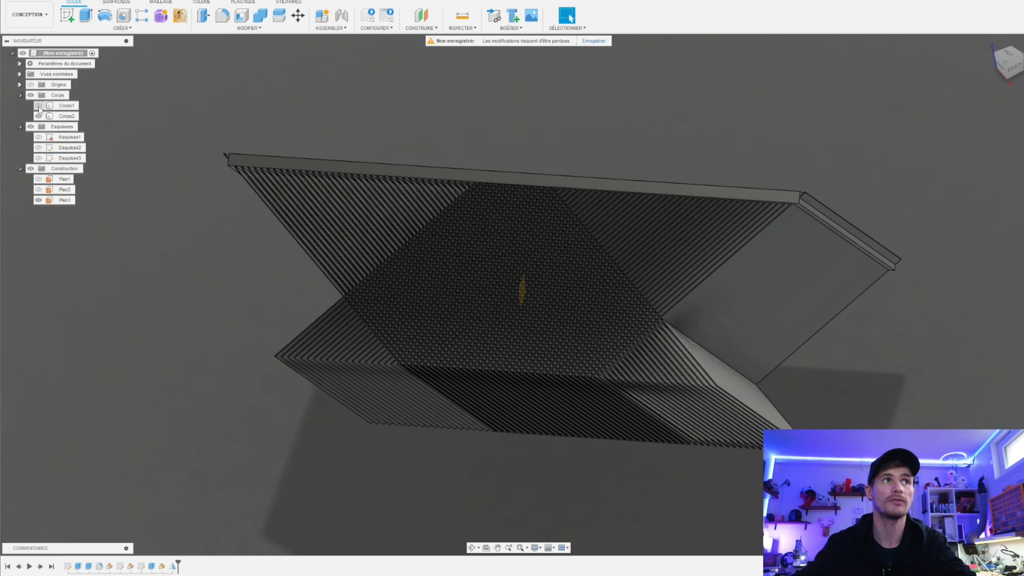
pyautogui.keyDown('shift'); pyautogui.moveTo(591, 482); pyautogui.dragTo(871, 361, button='middle'); pyautogui.keyUp('shift')
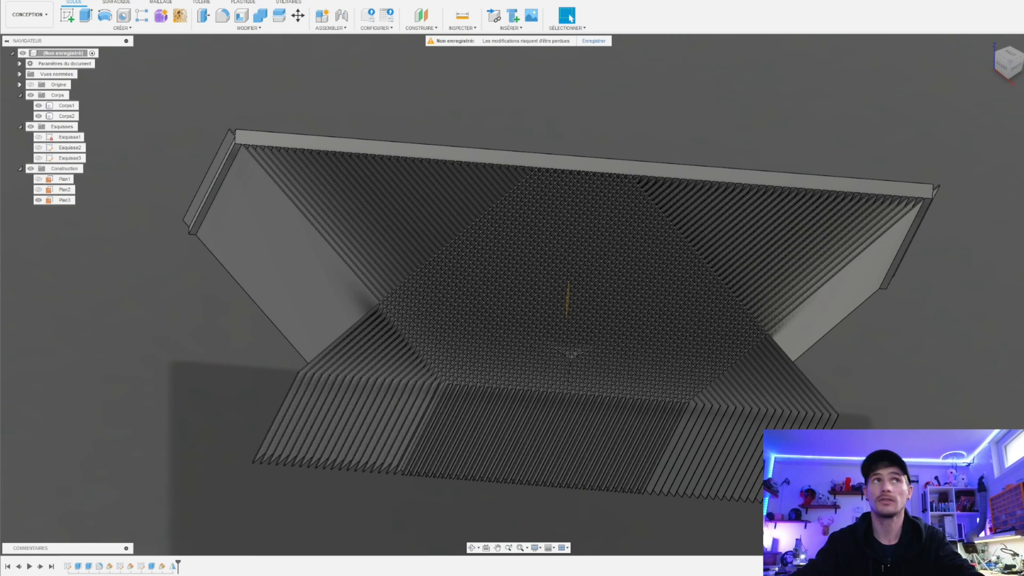
# - Combine the block Corps1 as target with the strip body Corps2 as tool, using the Intersect operation without keeping the tools
pyautogui.click(261, 16)
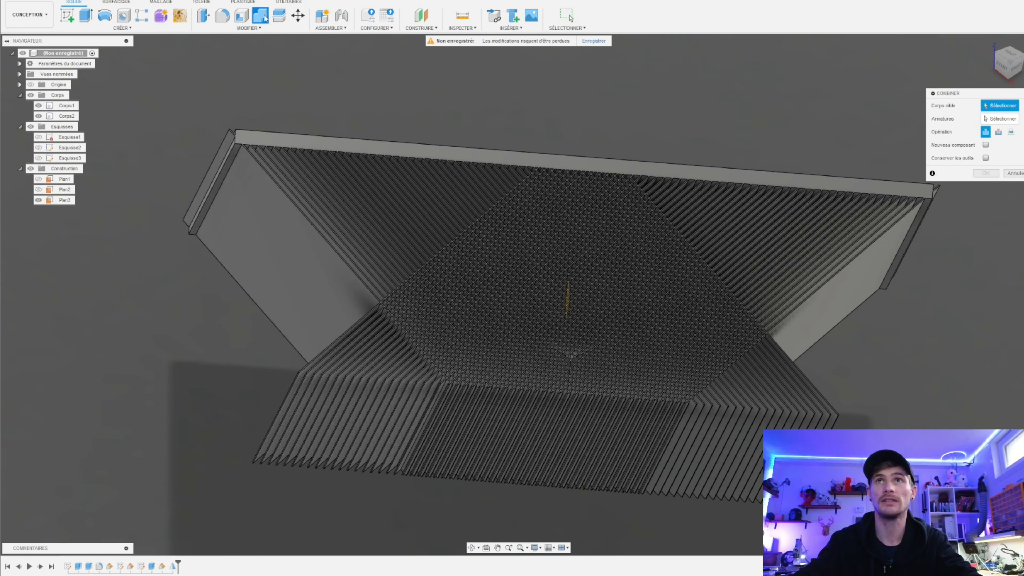
pyautogui.click(67, 106)
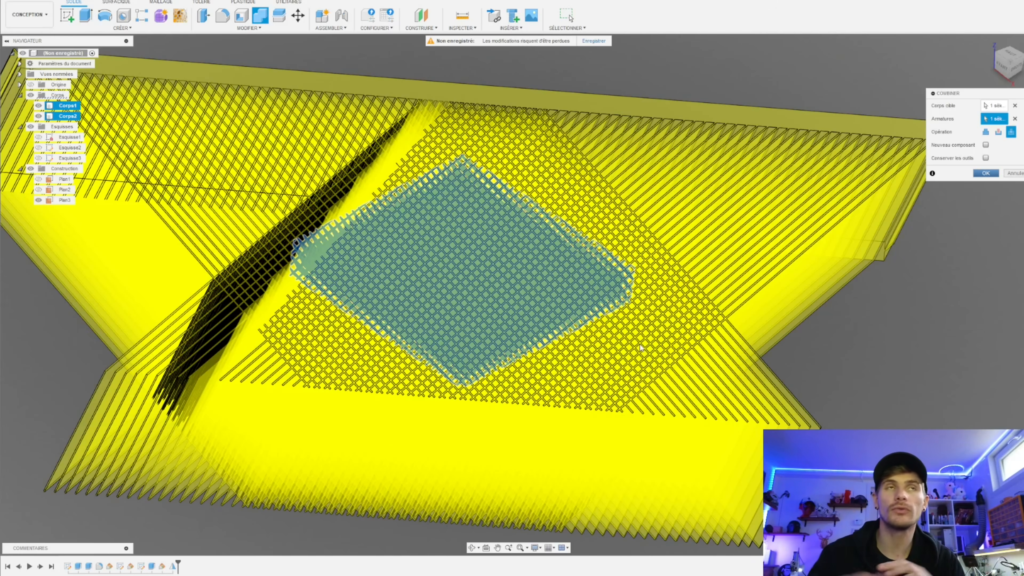
pyautogui.press('Return')
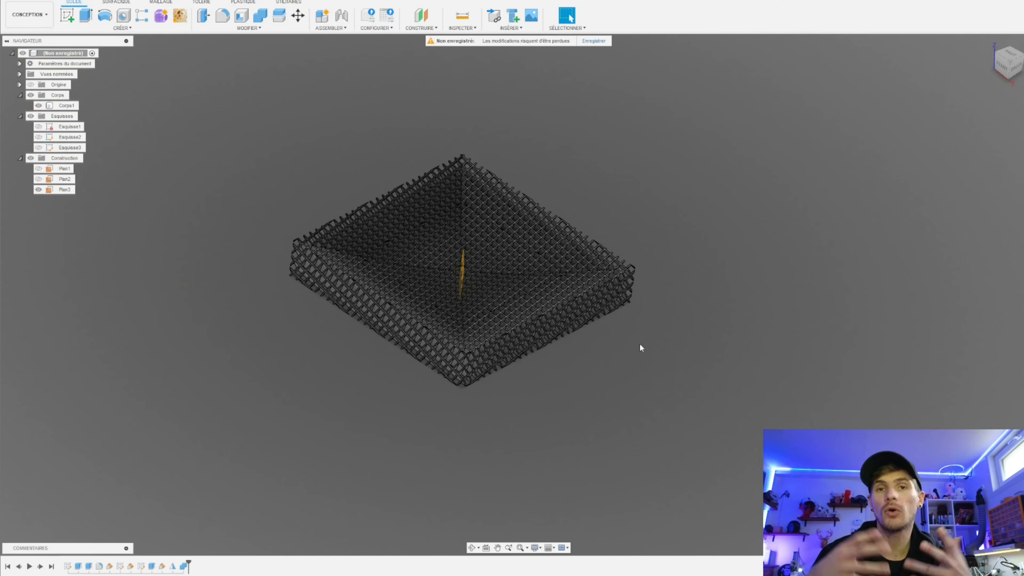
# - Examine the lattice block's pocket, edges and side walls from several angles and distances
pyautogui.scroll(-4, 644, 347)
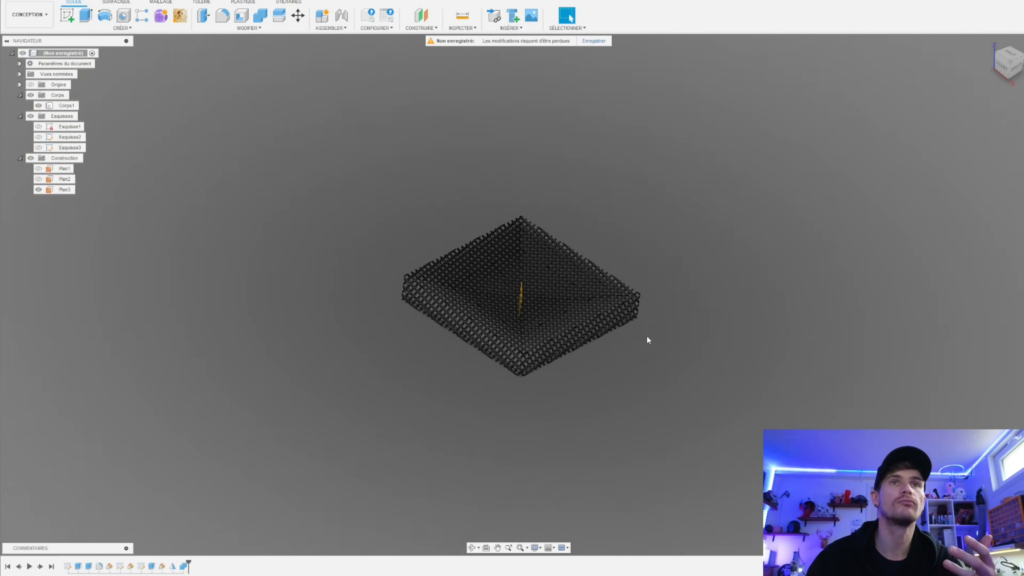
pyautogui.scroll(3, 647, 333)
pyautogui.moveTo(648, 324); pyautogui.dragTo(715, 360, button='middle')
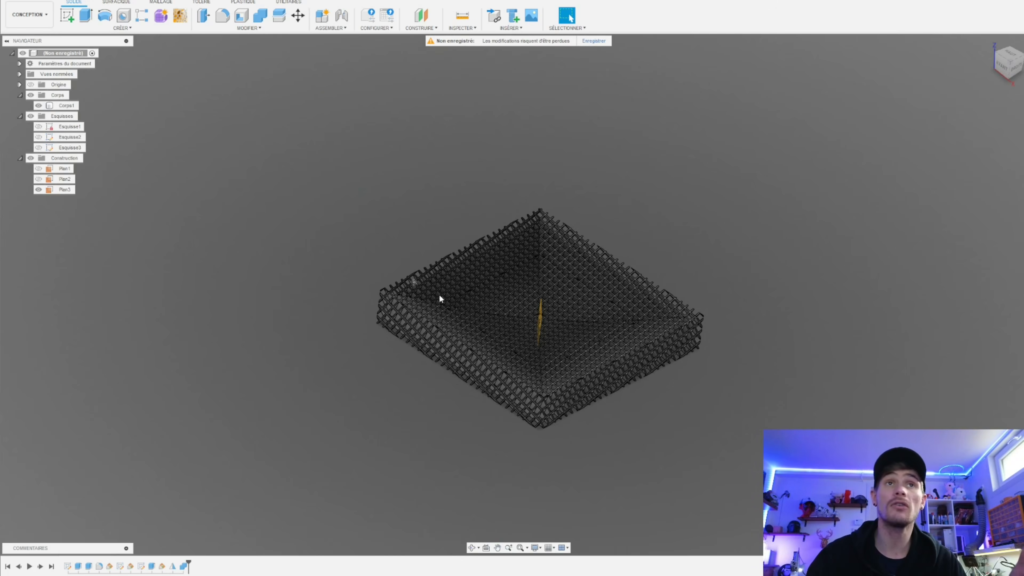
pyautogui.scroll(5, 560, 298)
pyautogui.keyDown('shift'); pyautogui.moveTo(888, 237); pyautogui.dragTo(903, 209, button='middle'); pyautogui.keyUp('shift')
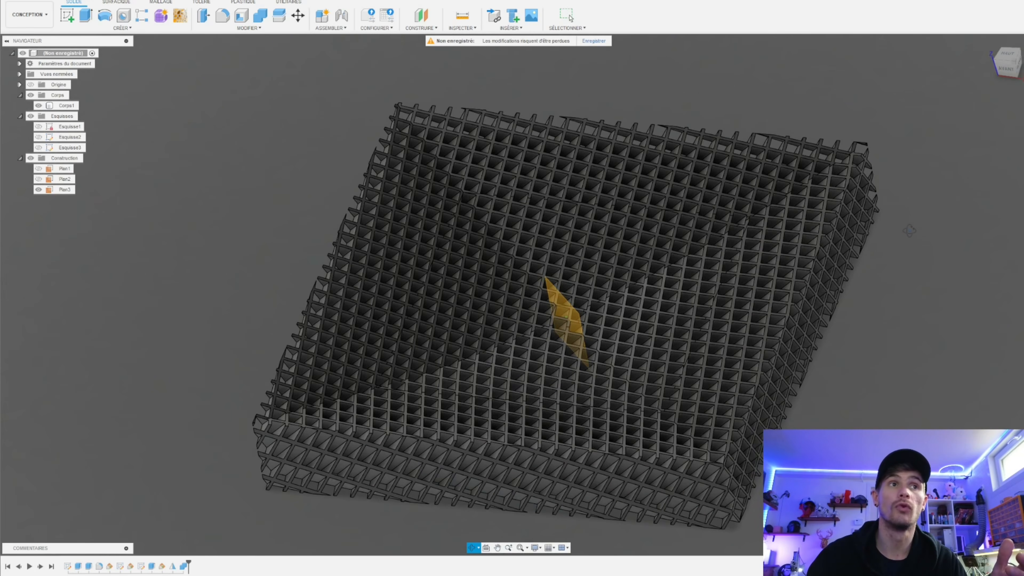
pyautogui.scroll(-2, 190, 240)
pyautogui.scroll(2, 275, 201)
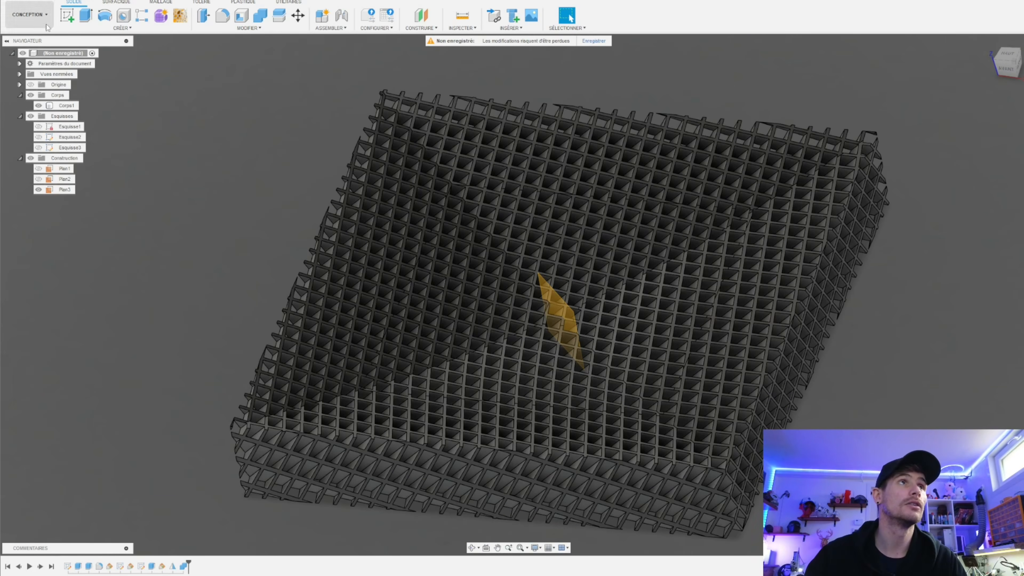
# - Switch to the Render workspace and view the lattice block there
pyautogui.click(30, 15)
pyautogui.click(38, 67)
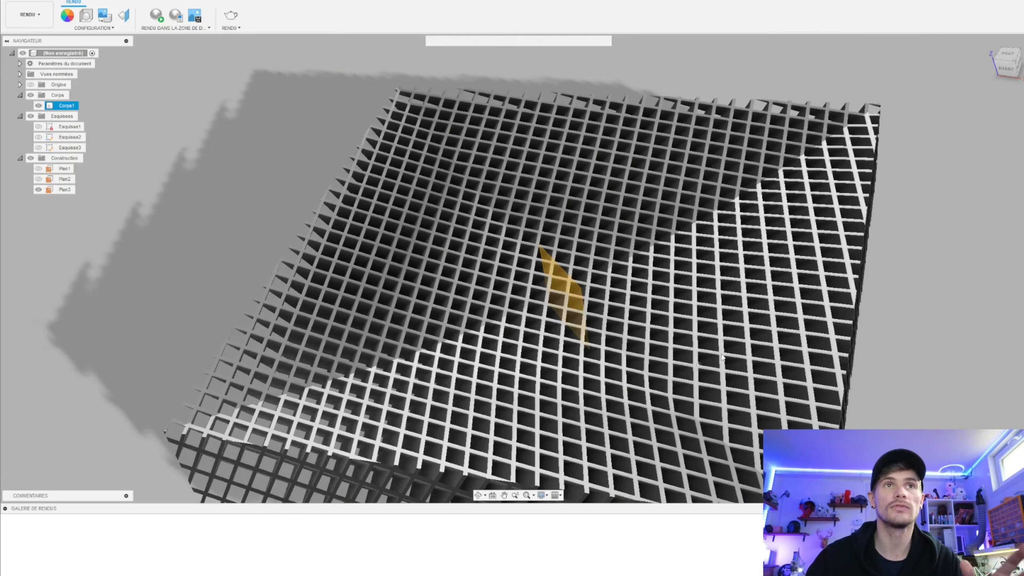
pyautogui.scroll(-3, 591, 236)
pyautogui.keyDown('shift'); pyautogui.moveTo(721, 344); pyautogui.dragTo(791, 366, button='middle'); pyautogui.keyUp('shift')
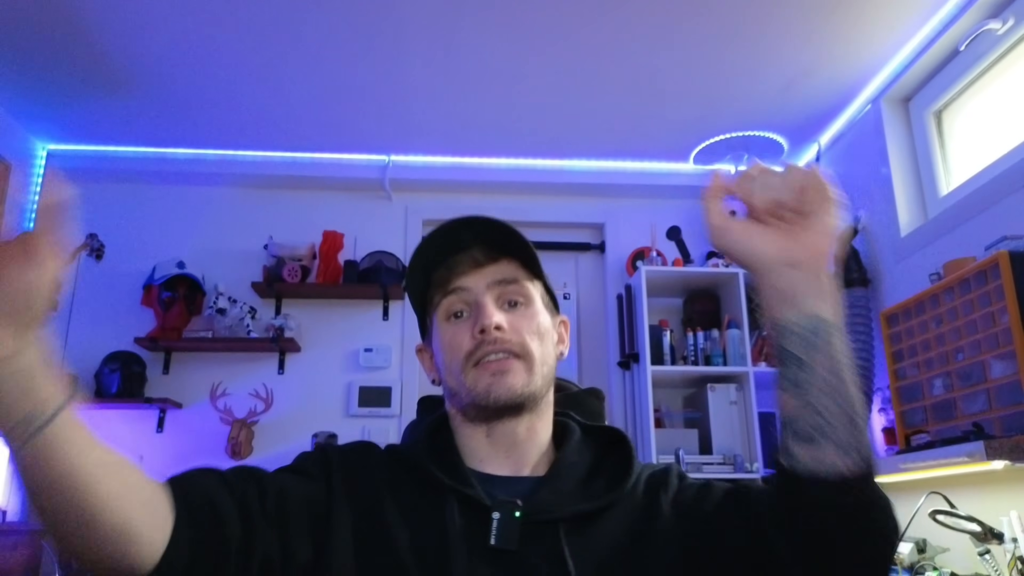